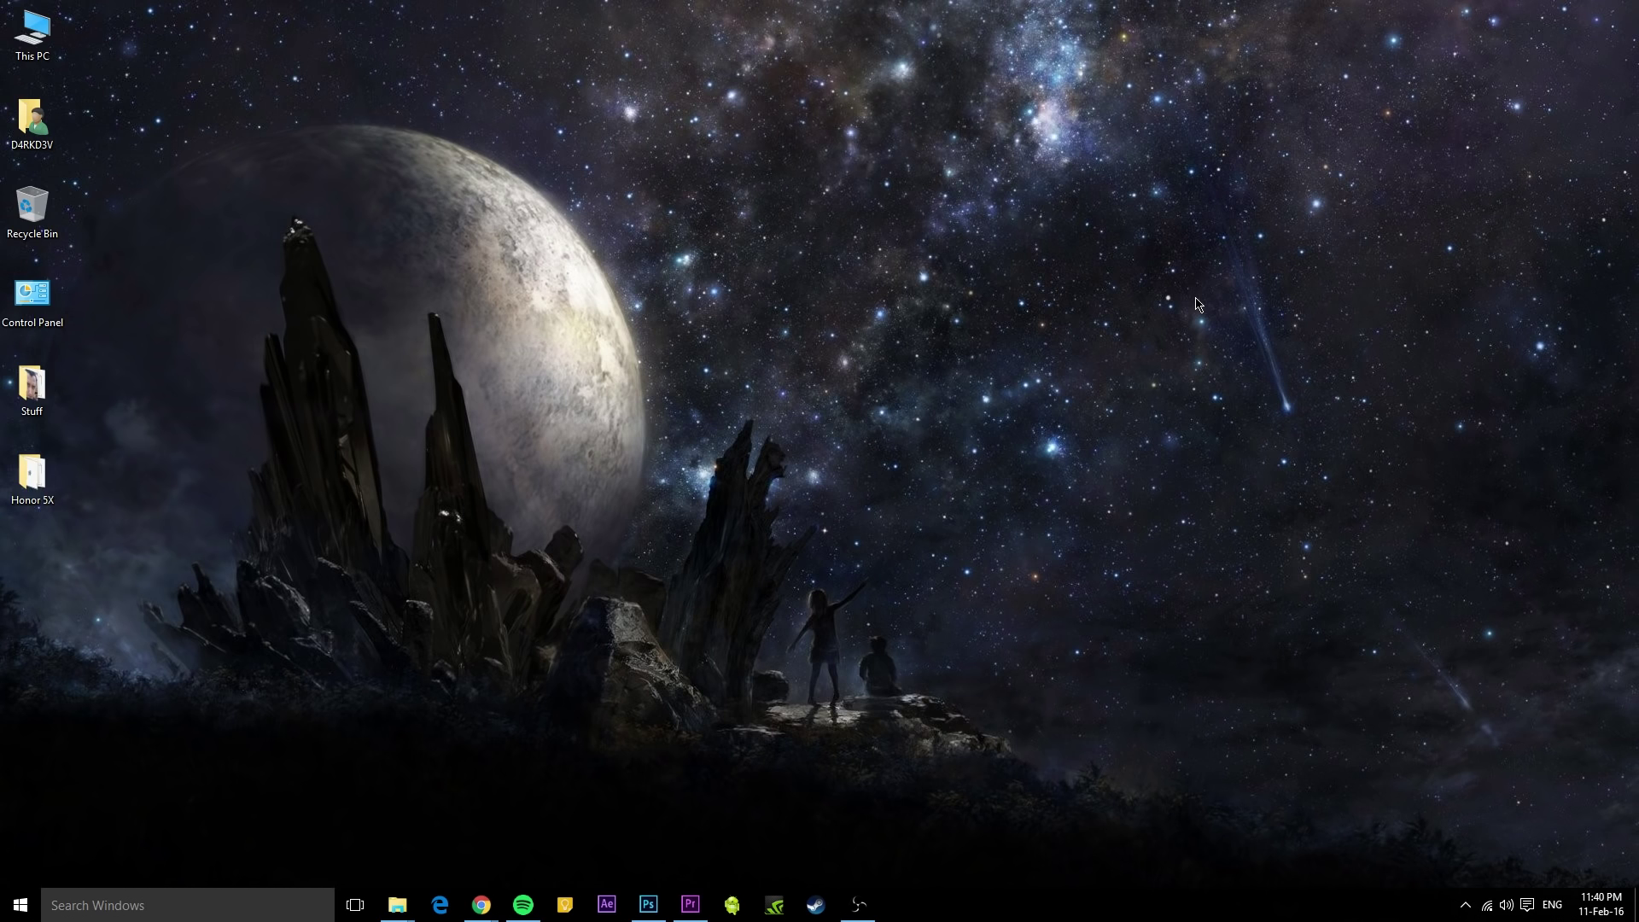
# Open the Honor 5X desktop folder and run minimal_adb_fastboot_v1.3.1_setup.exe.
pyautogui.doubleClick(32, 476)
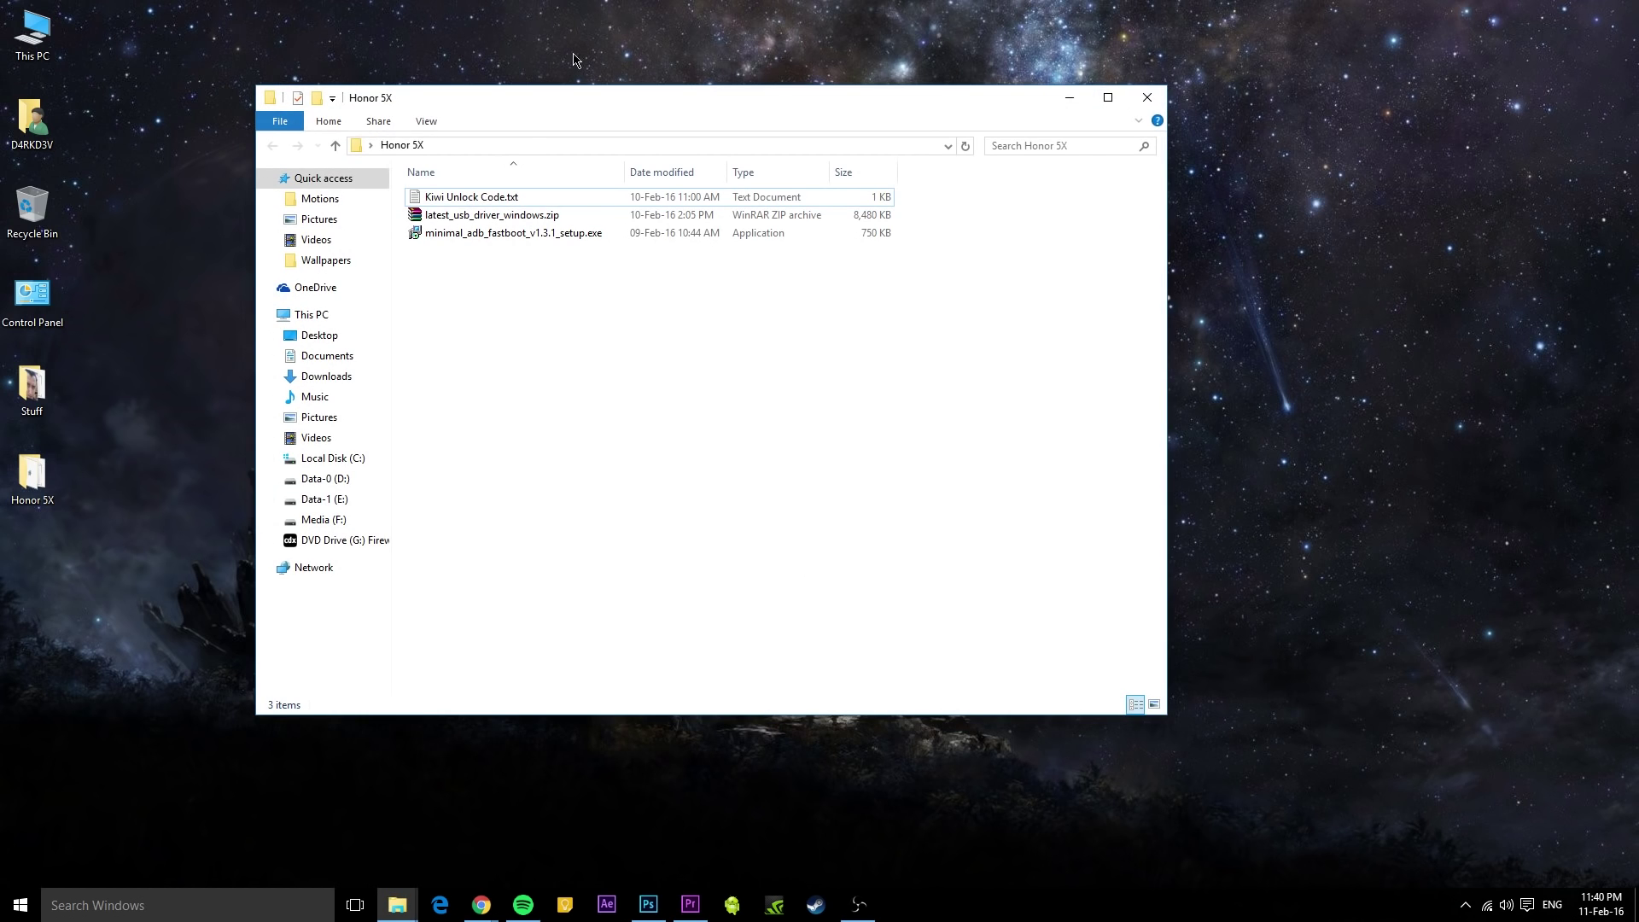
pyautogui.moveTo(569, 100); pyautogui.dragTo(706, 148)
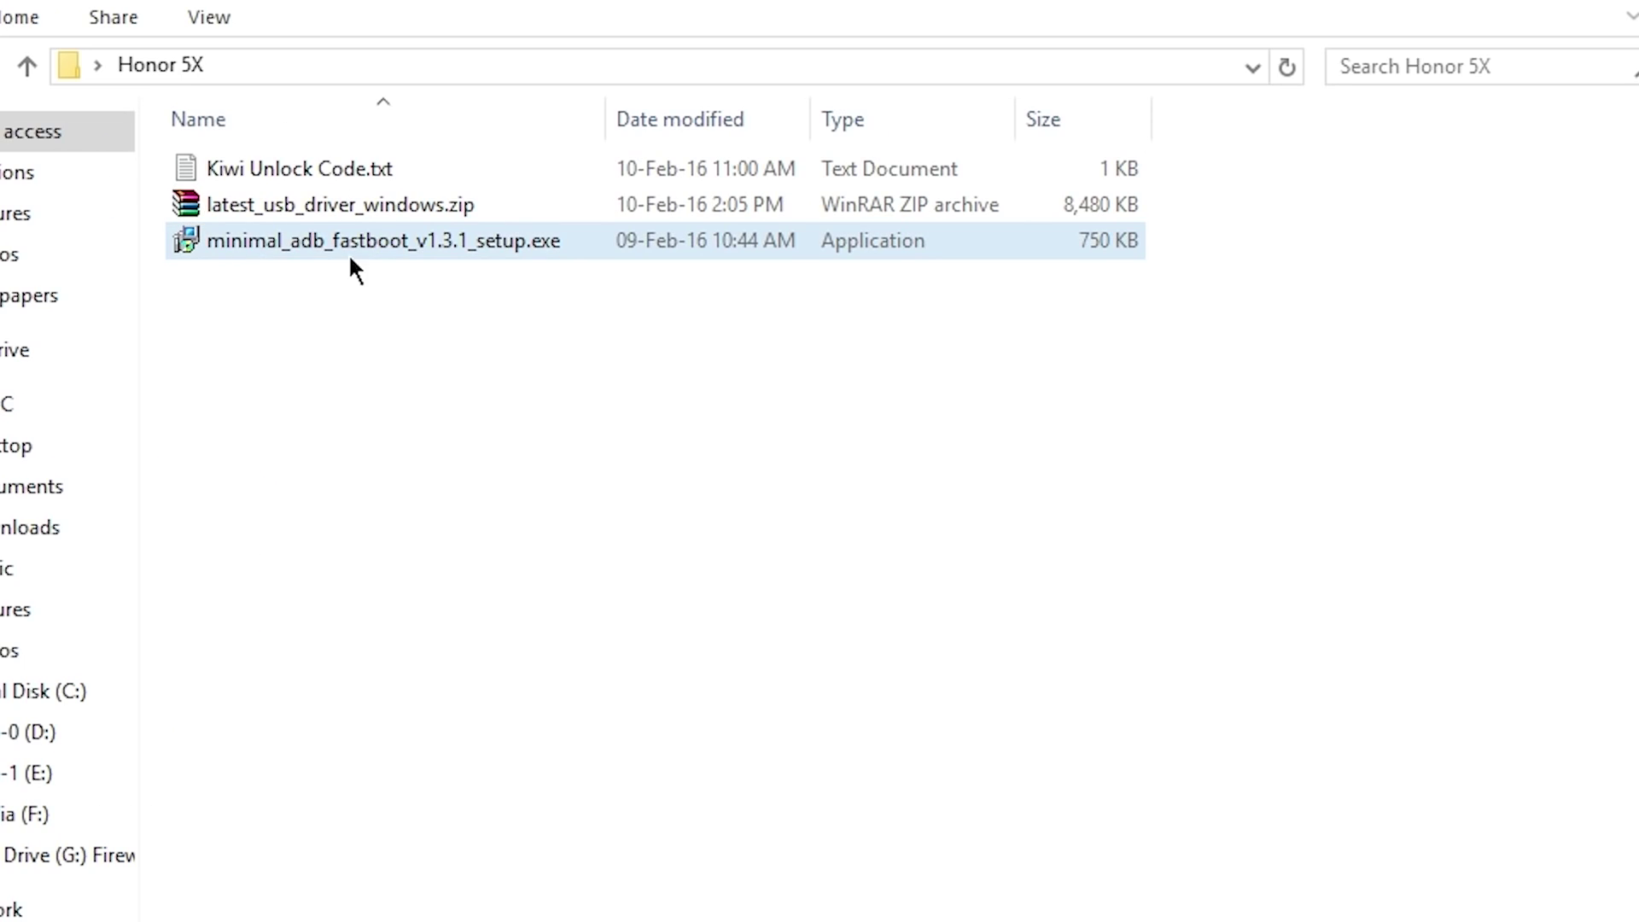
pyautogui.doubleClick(315, 238)
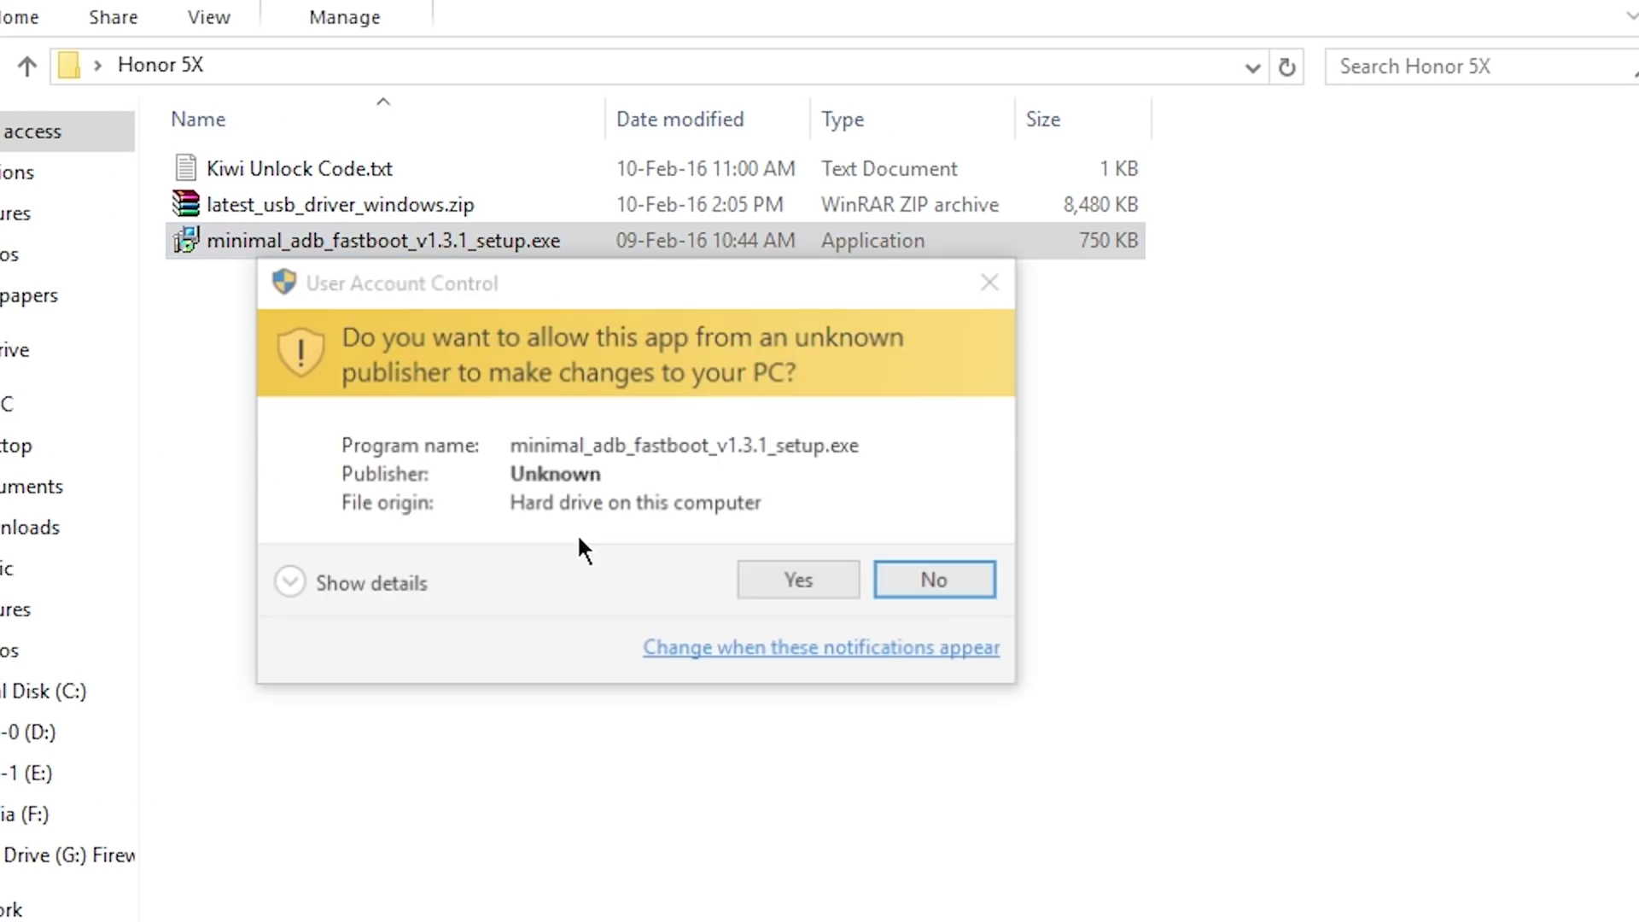
# Install Minimal ADB and Fastboot to C:\ADB with a desktop icon and default Start menu folder, launching it at finish.
pyautogui.click(801, 582)
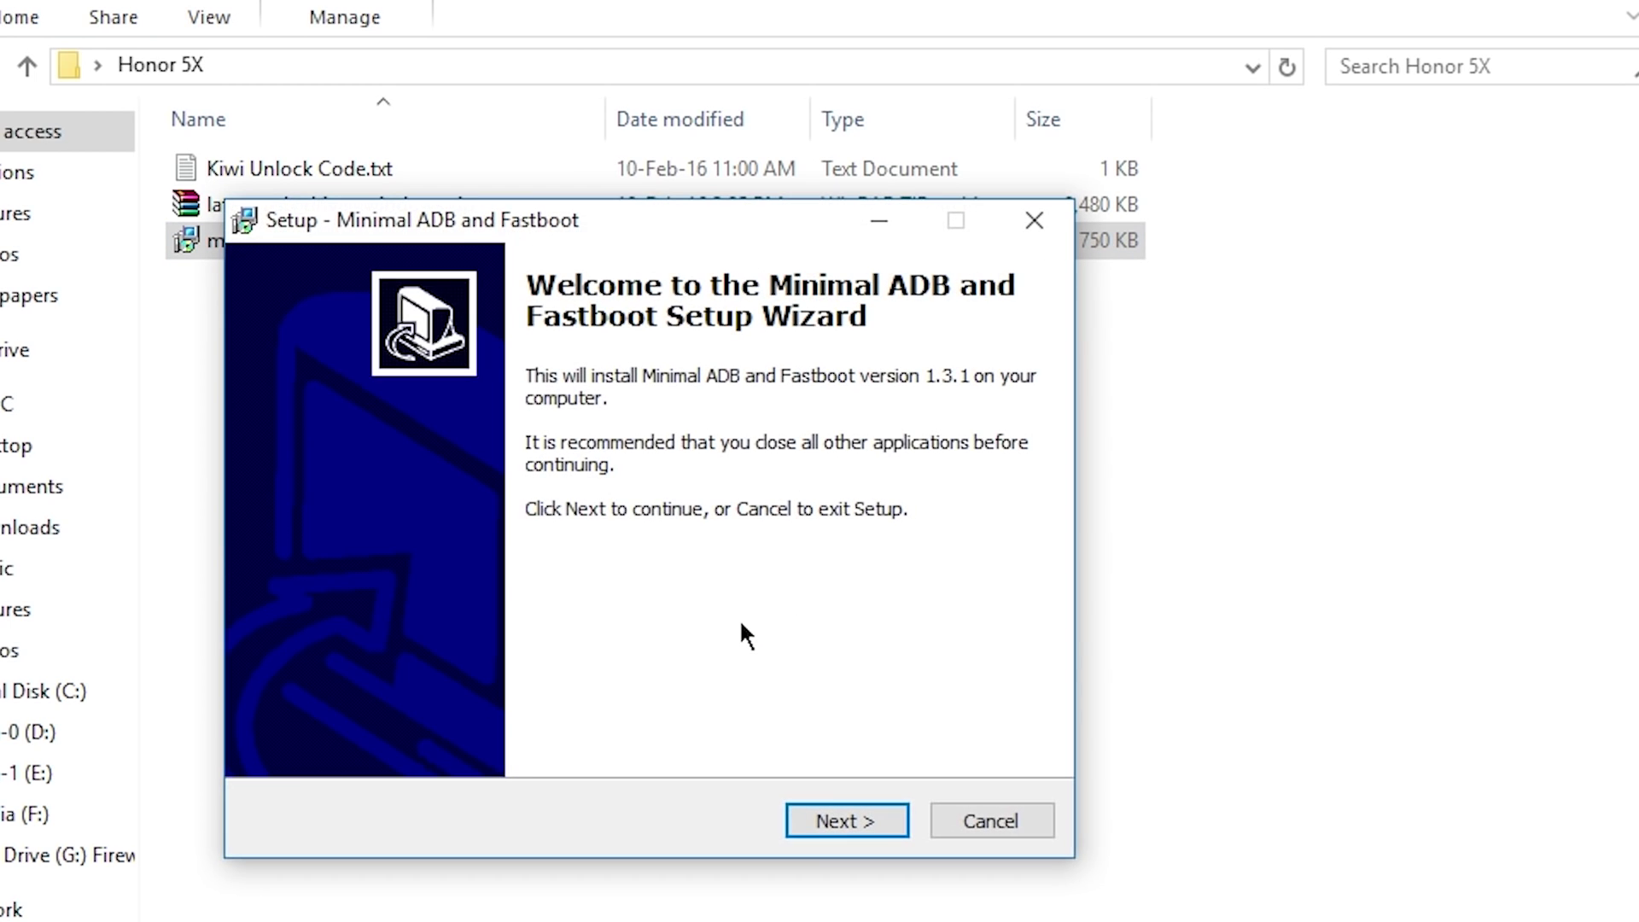
pyautogui.click(830, 833)
pyautogui.click(303, 715)
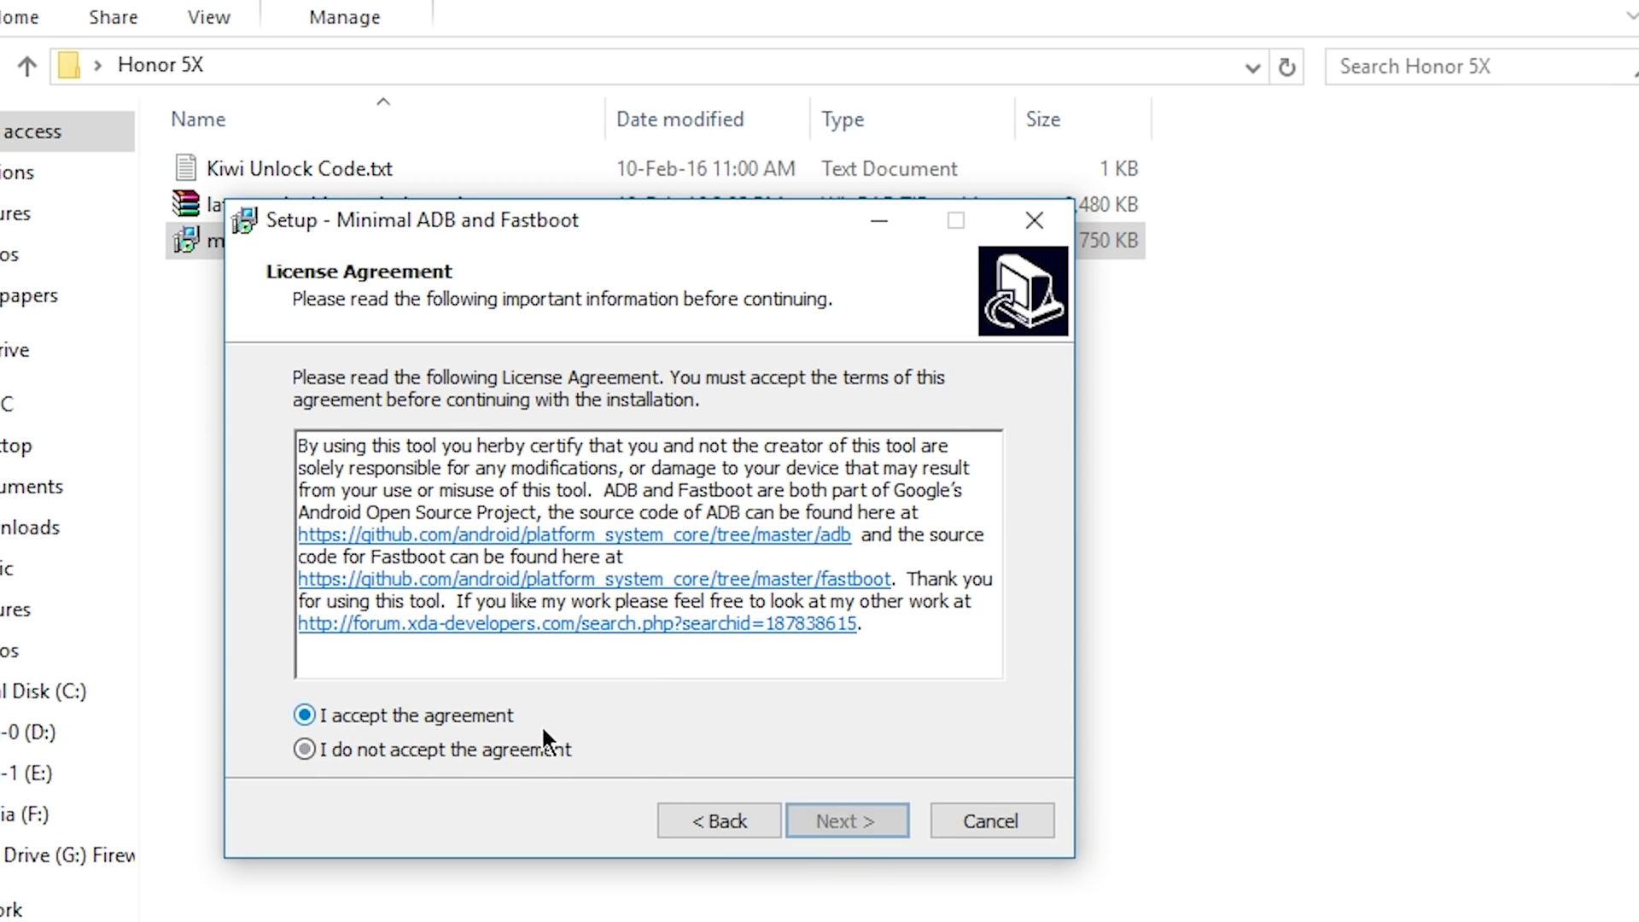
pyautogui.click(831, 820)
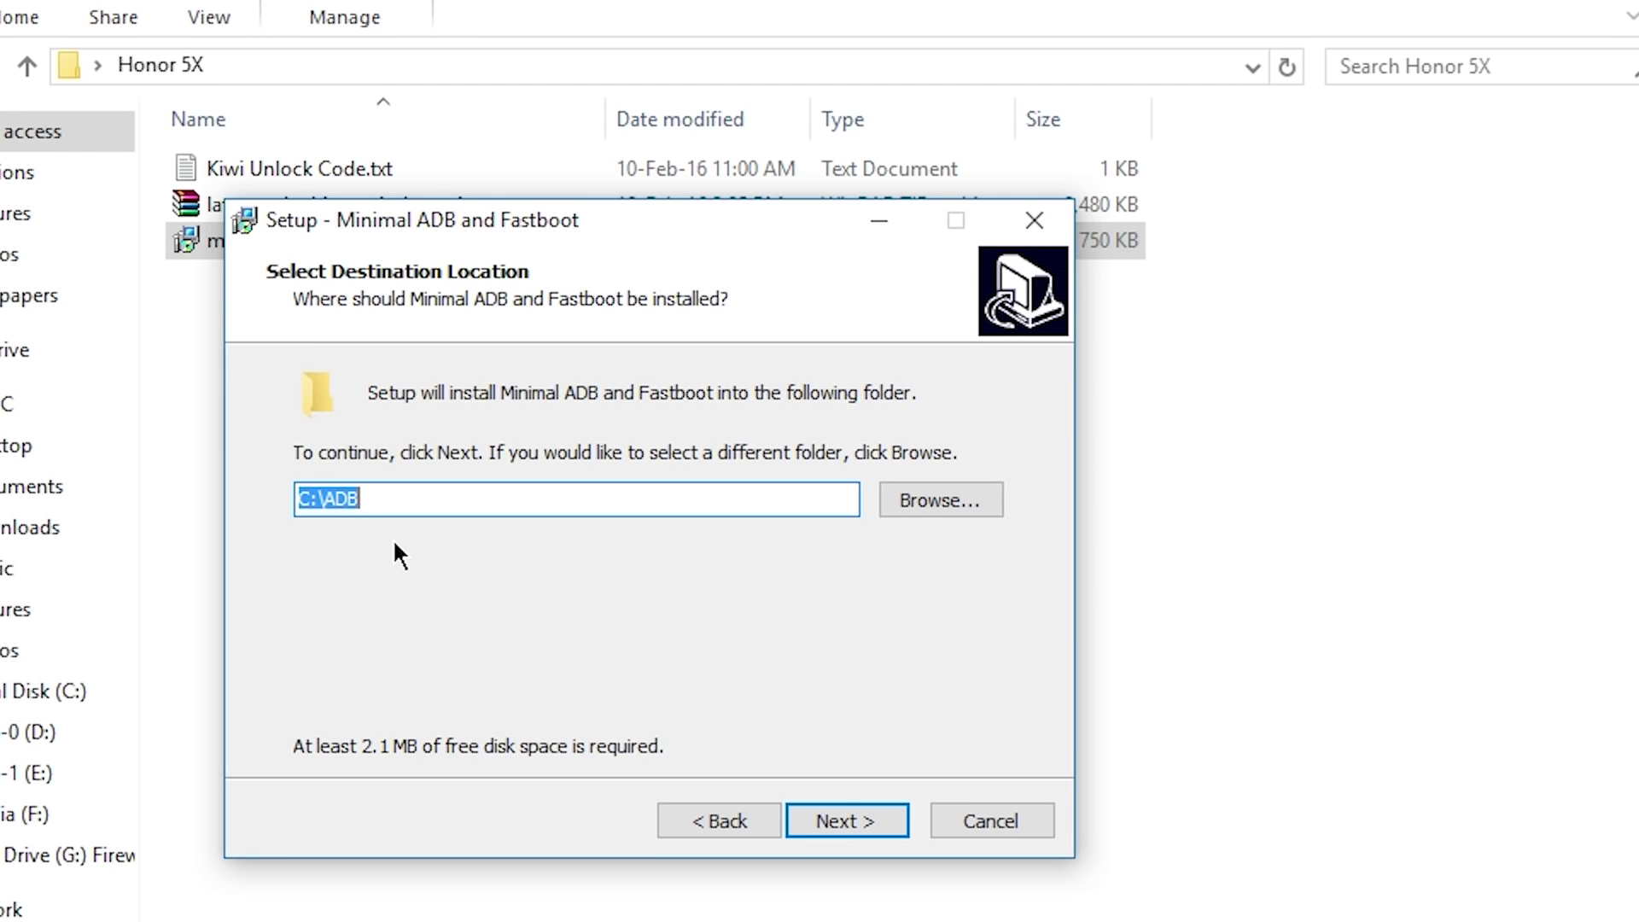
pyautogui.click(852, 819)
pyautogui.click(843, 811)
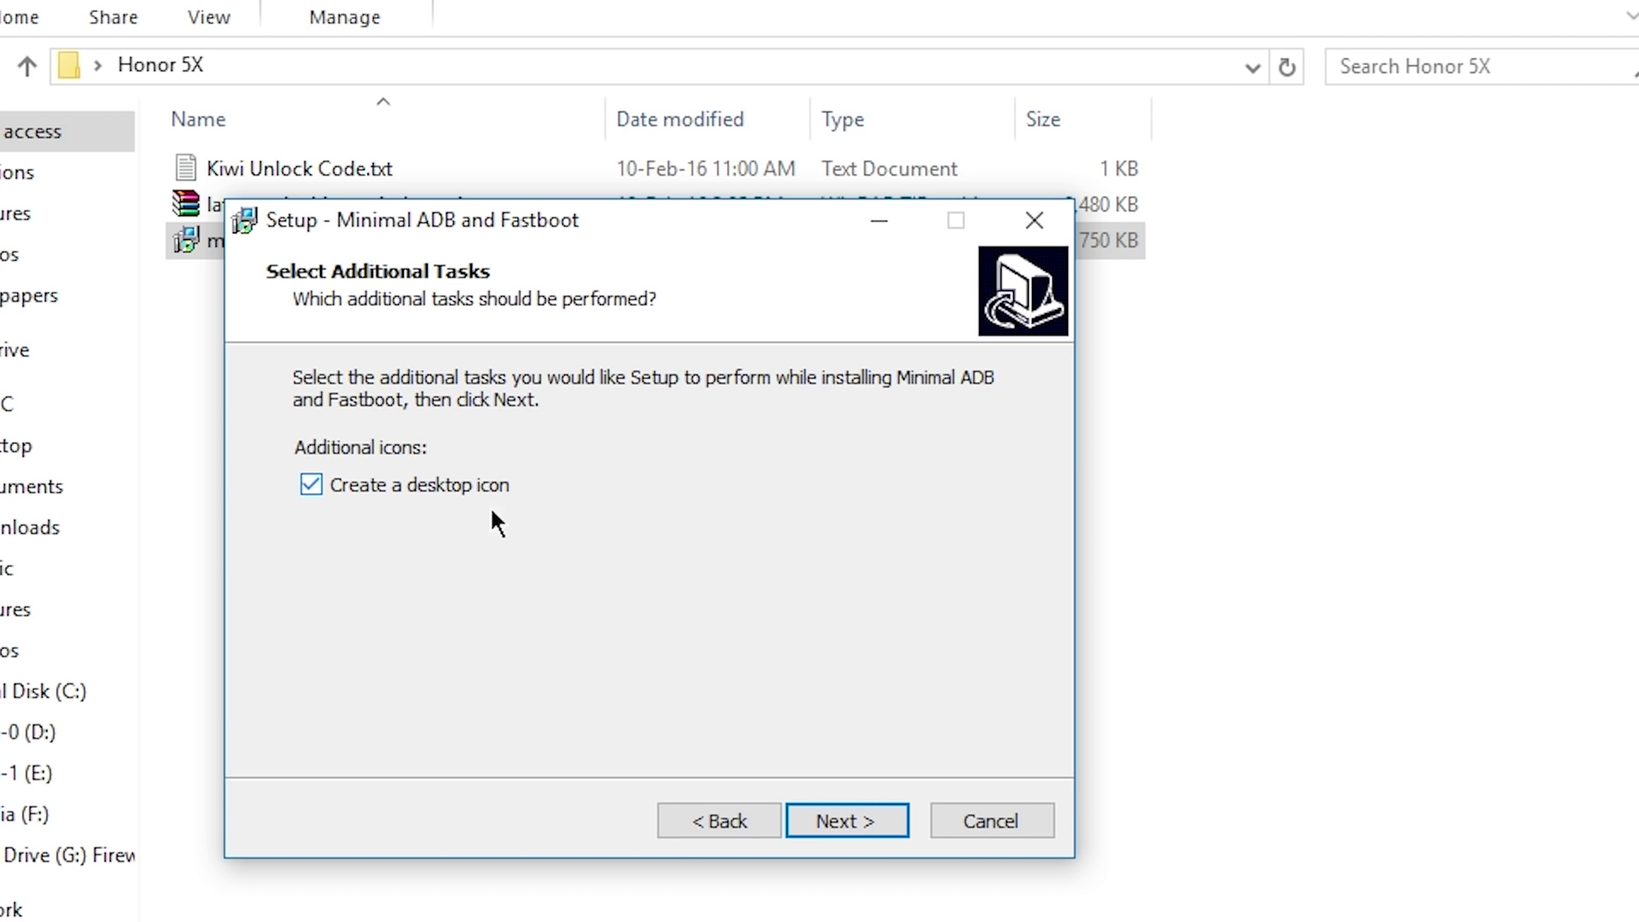
pyautogui.click(875, 816)
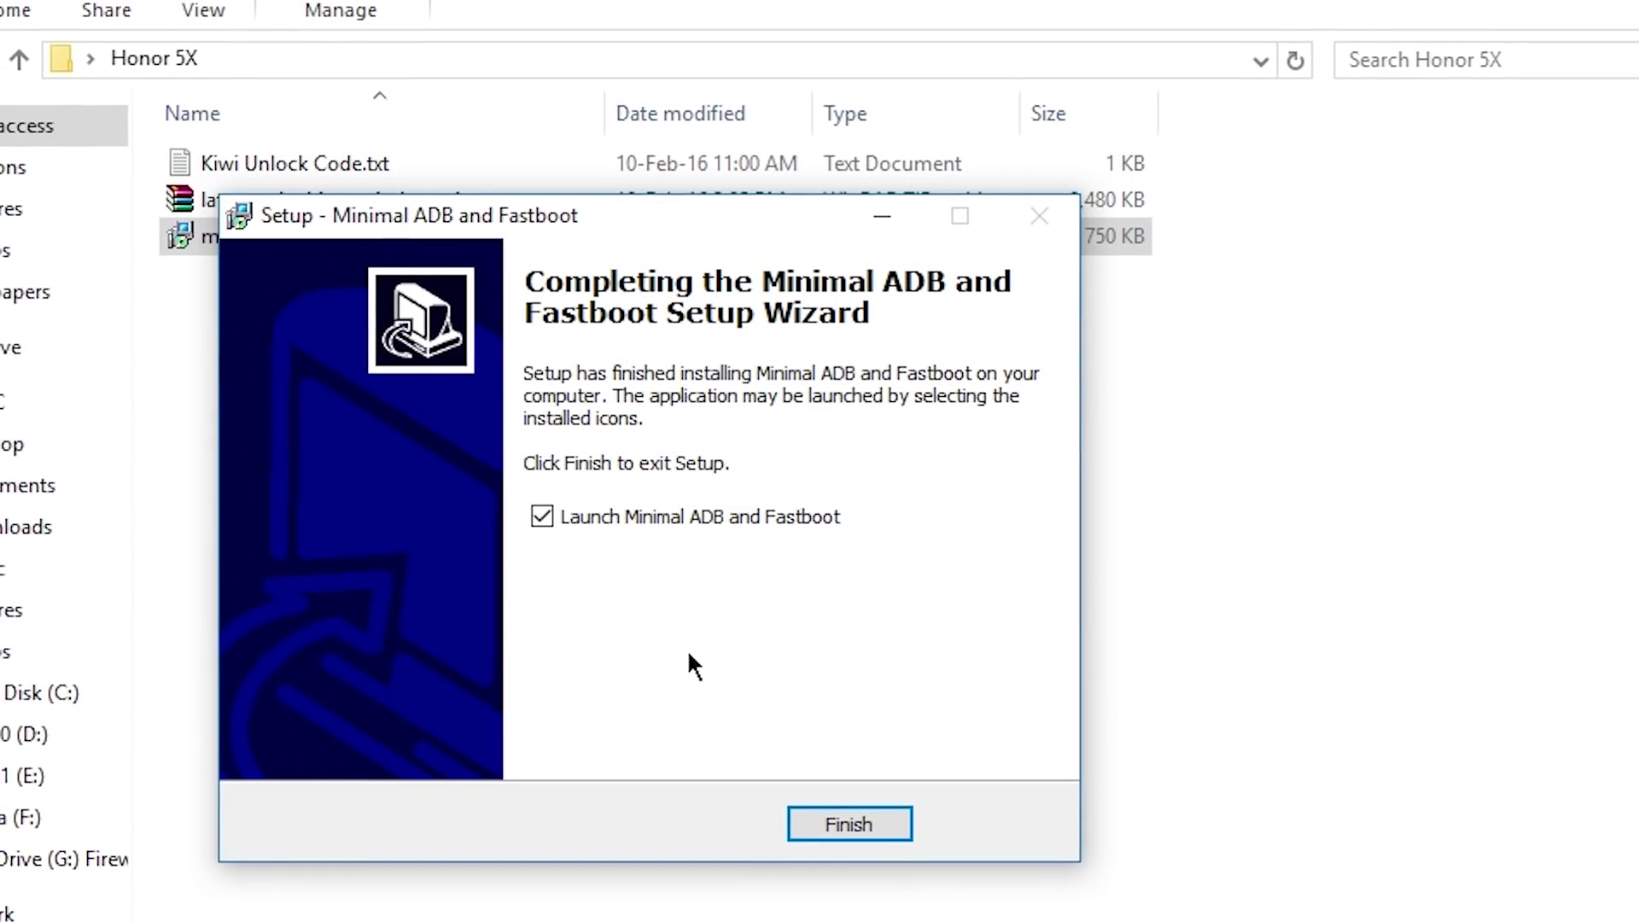
pyautogui.click(850, 823)
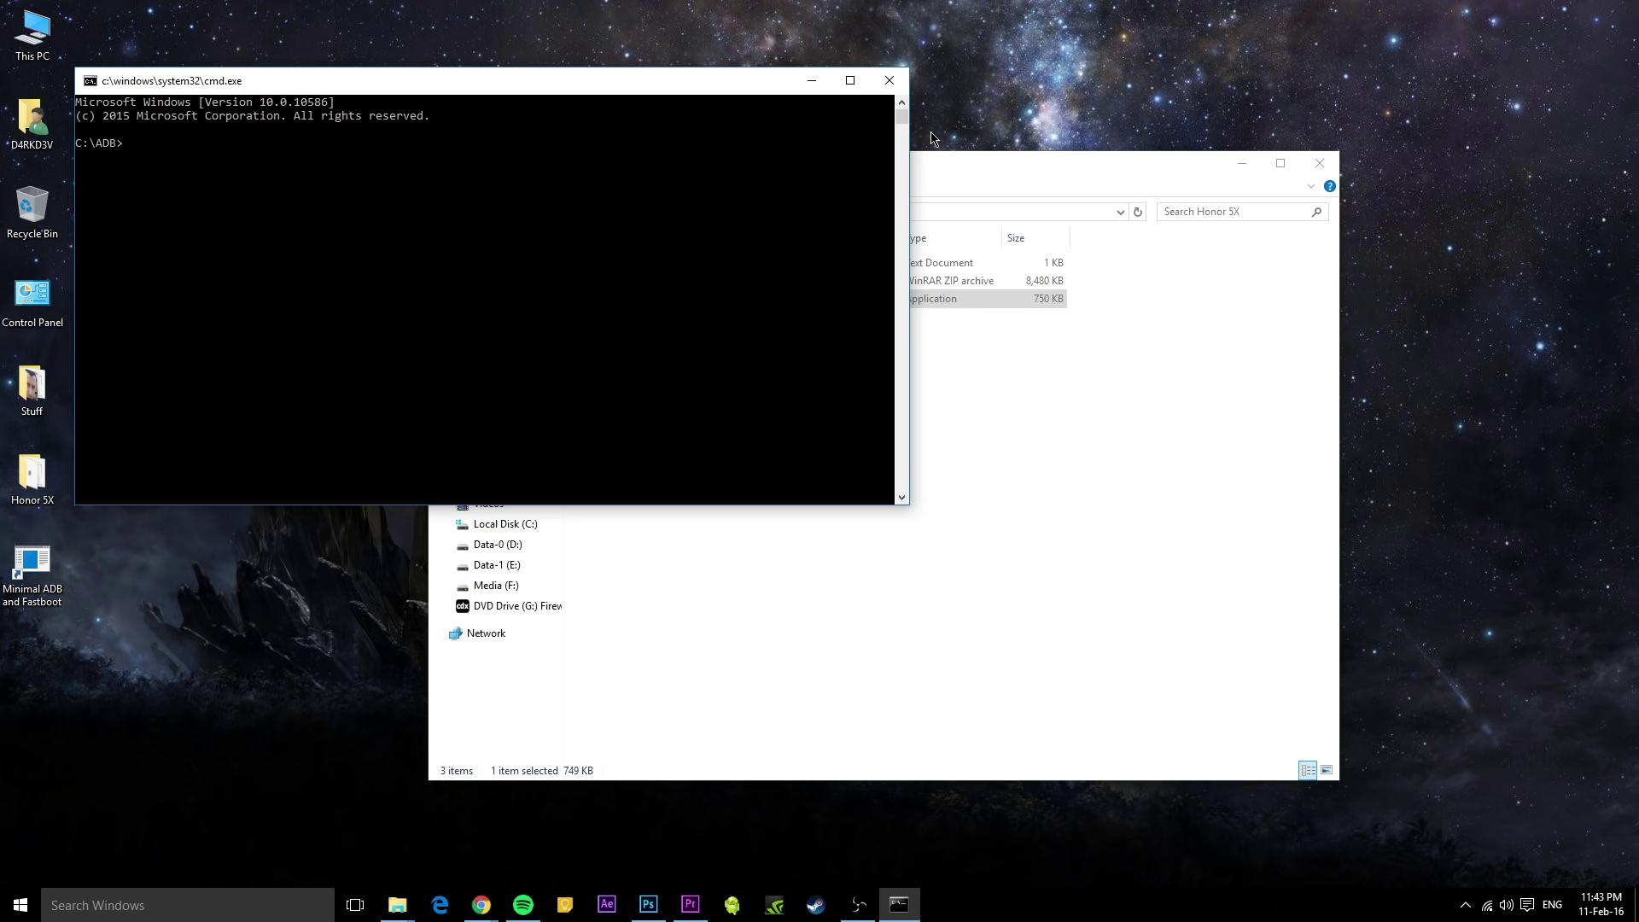
# Close the cmd.exe window, then select and deselect the new Minimal ADB and Fastboot desktop shortcut.
pyautogui.click(889, 80)
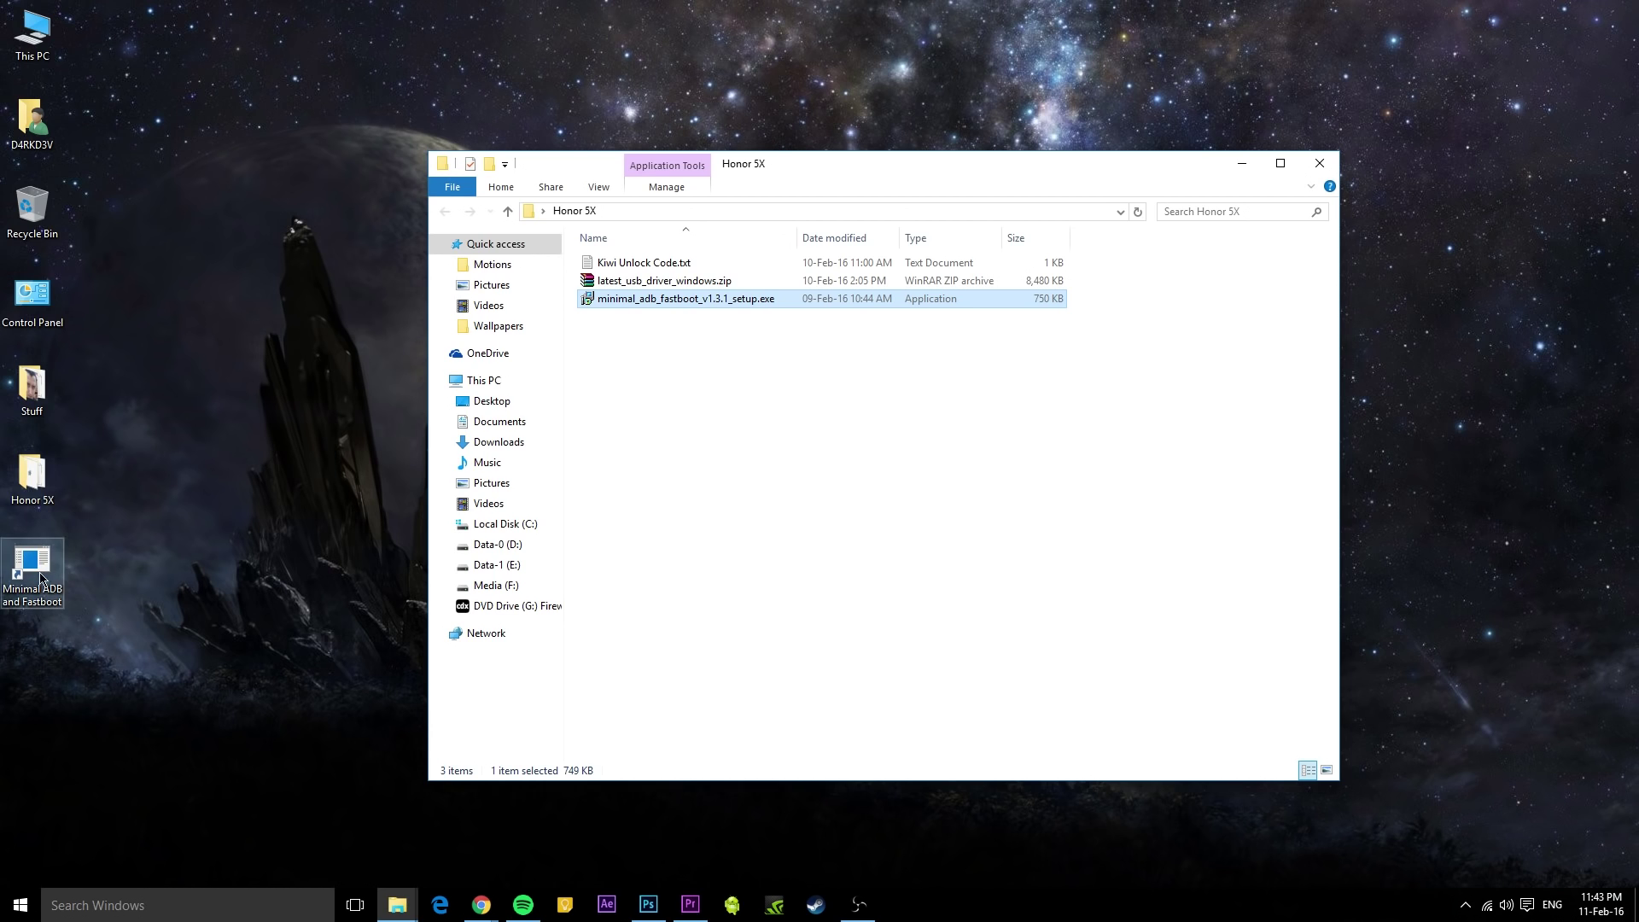
pyautogui.moveTo(115, 522); pyautogui.dragTo(4, 653)
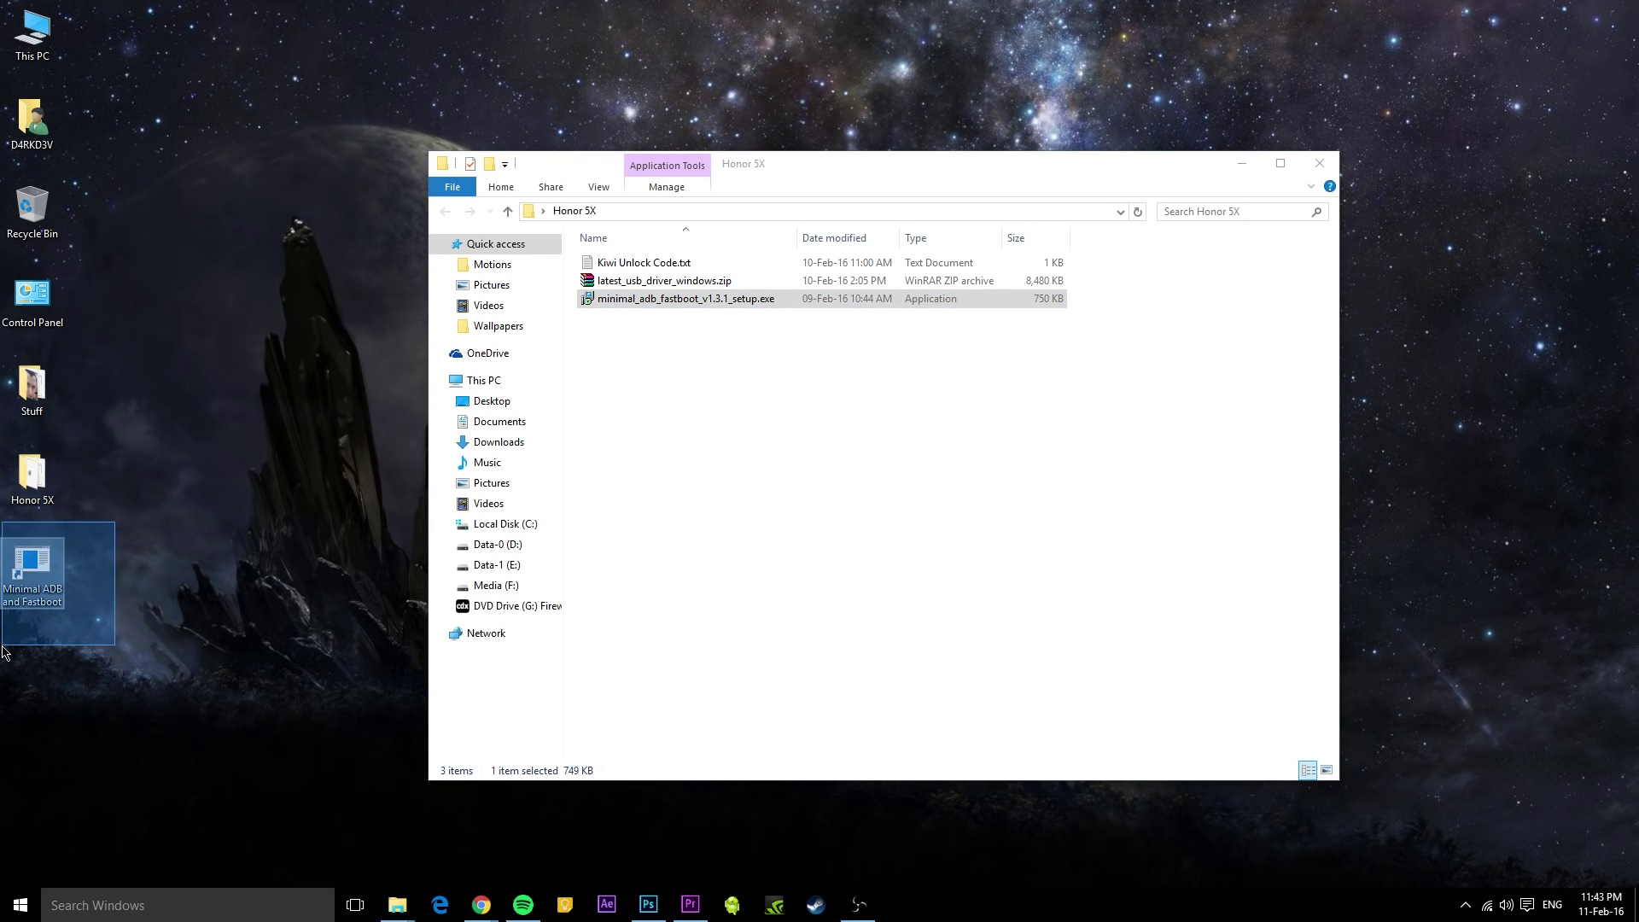
pyautogui.click(148, 606)
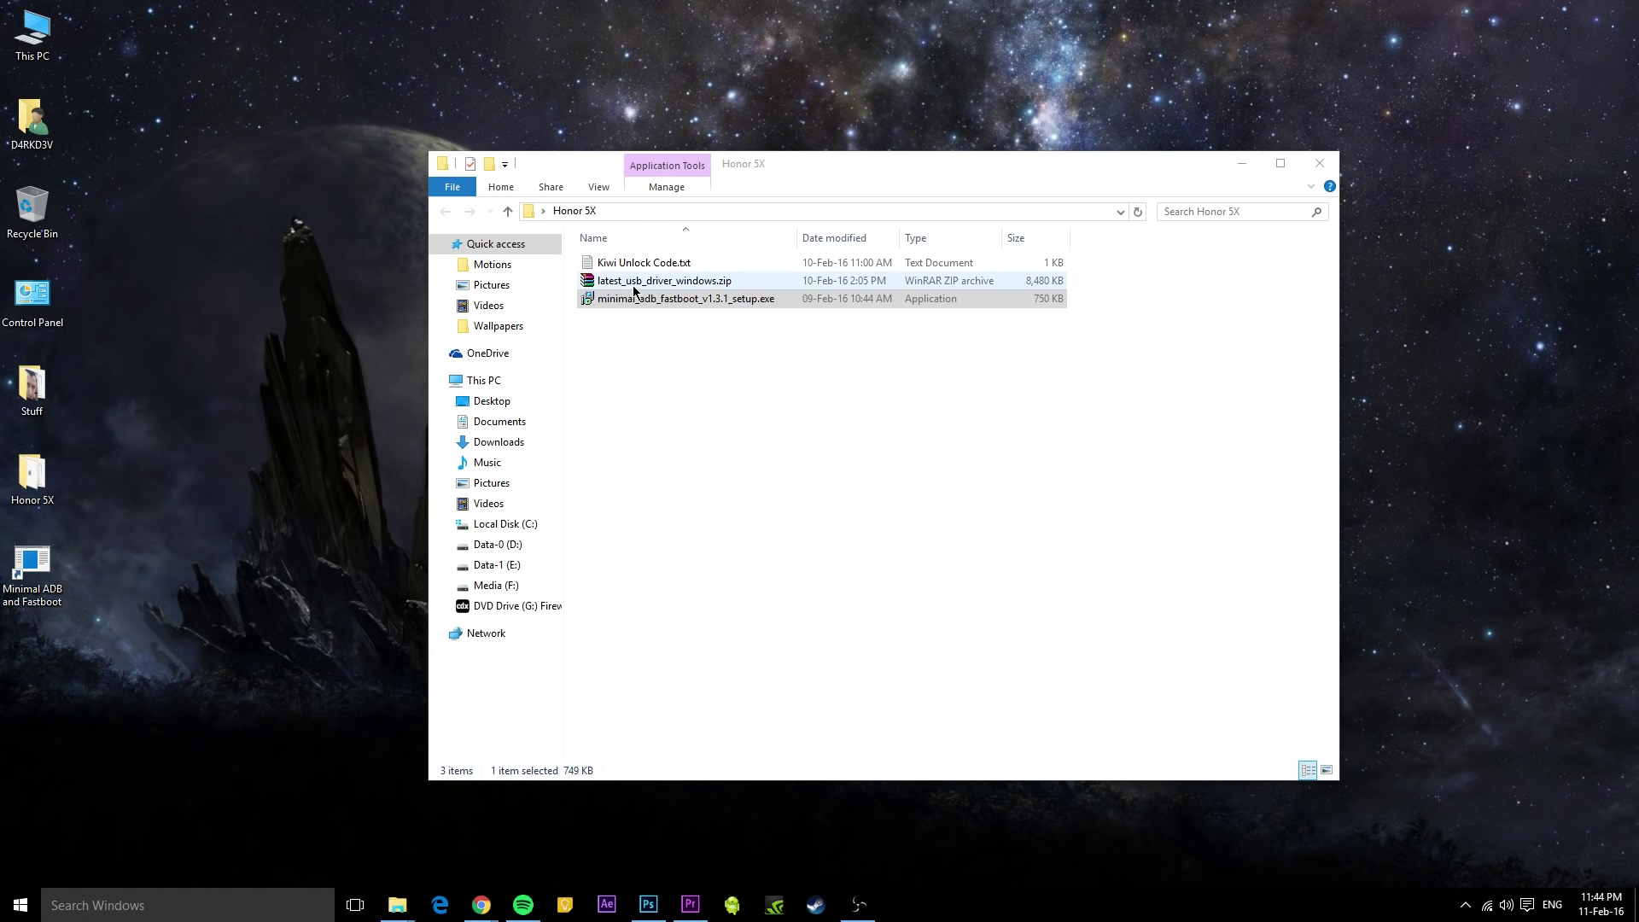
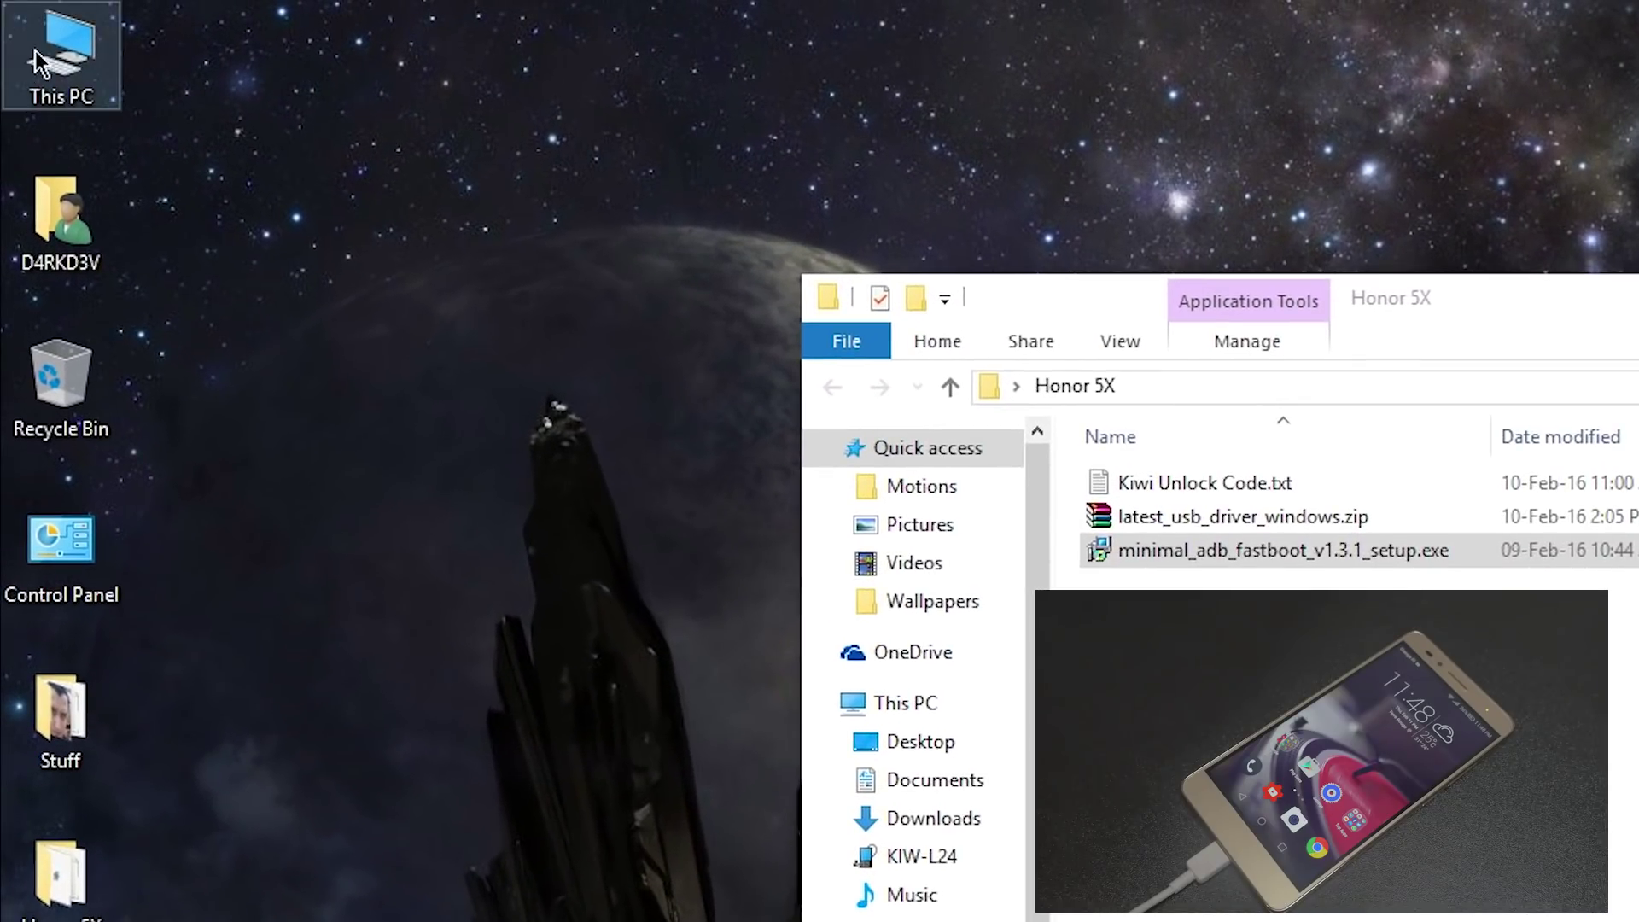
# Open Device Manager from This PC's system Properties page.
pyautogui.rightClick(43, 62)
pyautogui.click(133, 468)
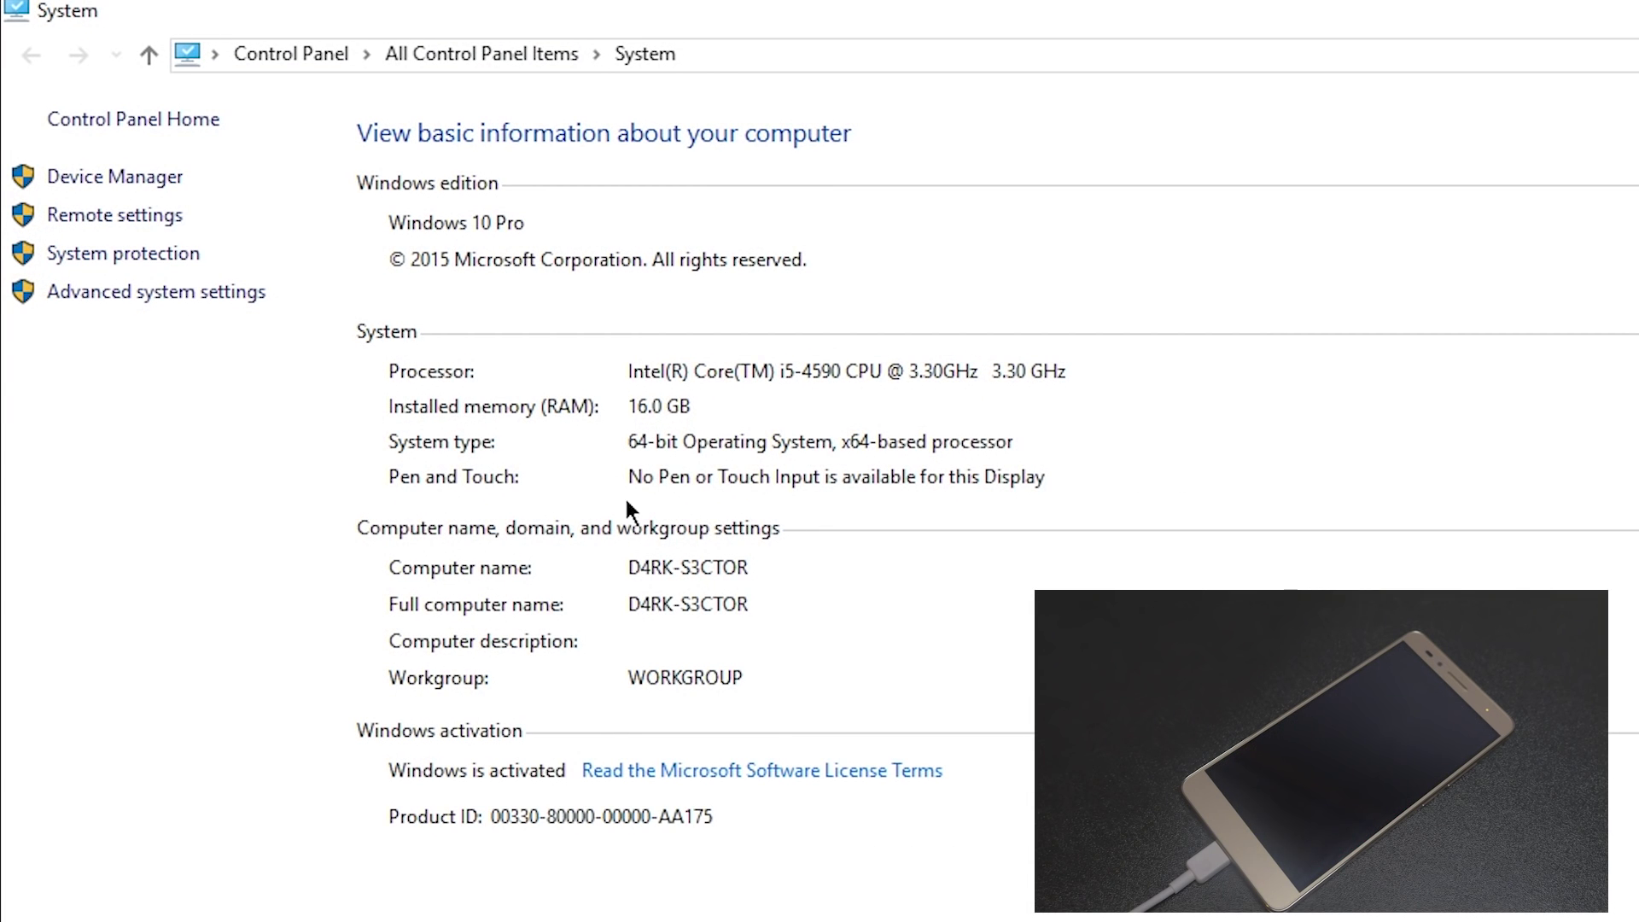
pyautogui.click(116, 178)
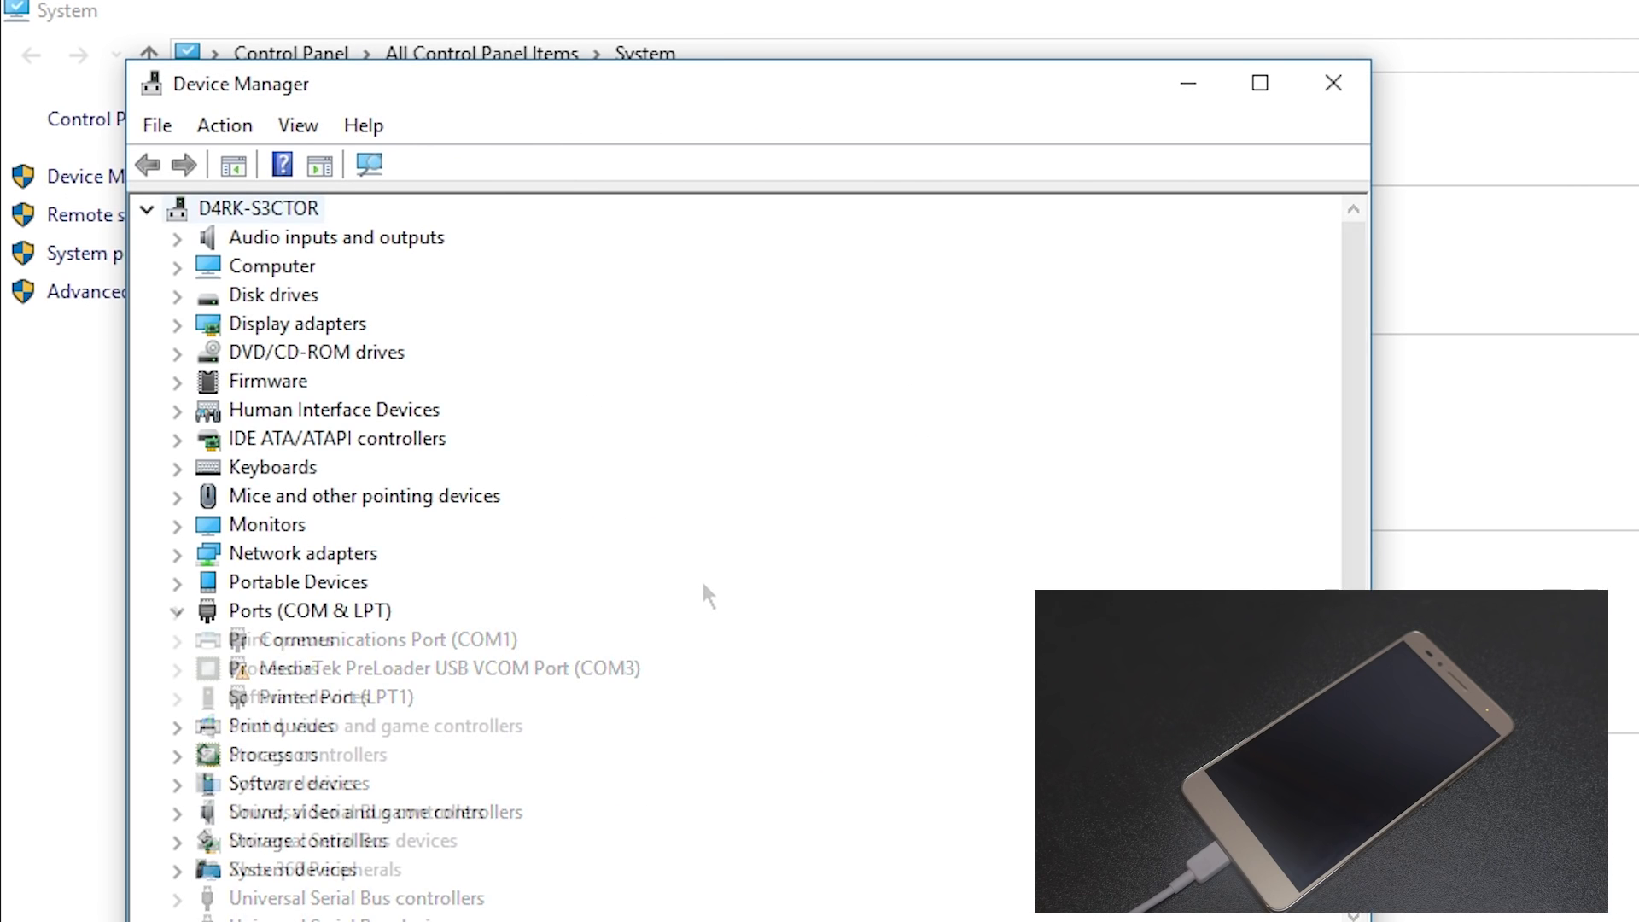
# Expand Portable Devices and start a driver update for the KIW-L24 phone.
pyautogui.click(178, 582)
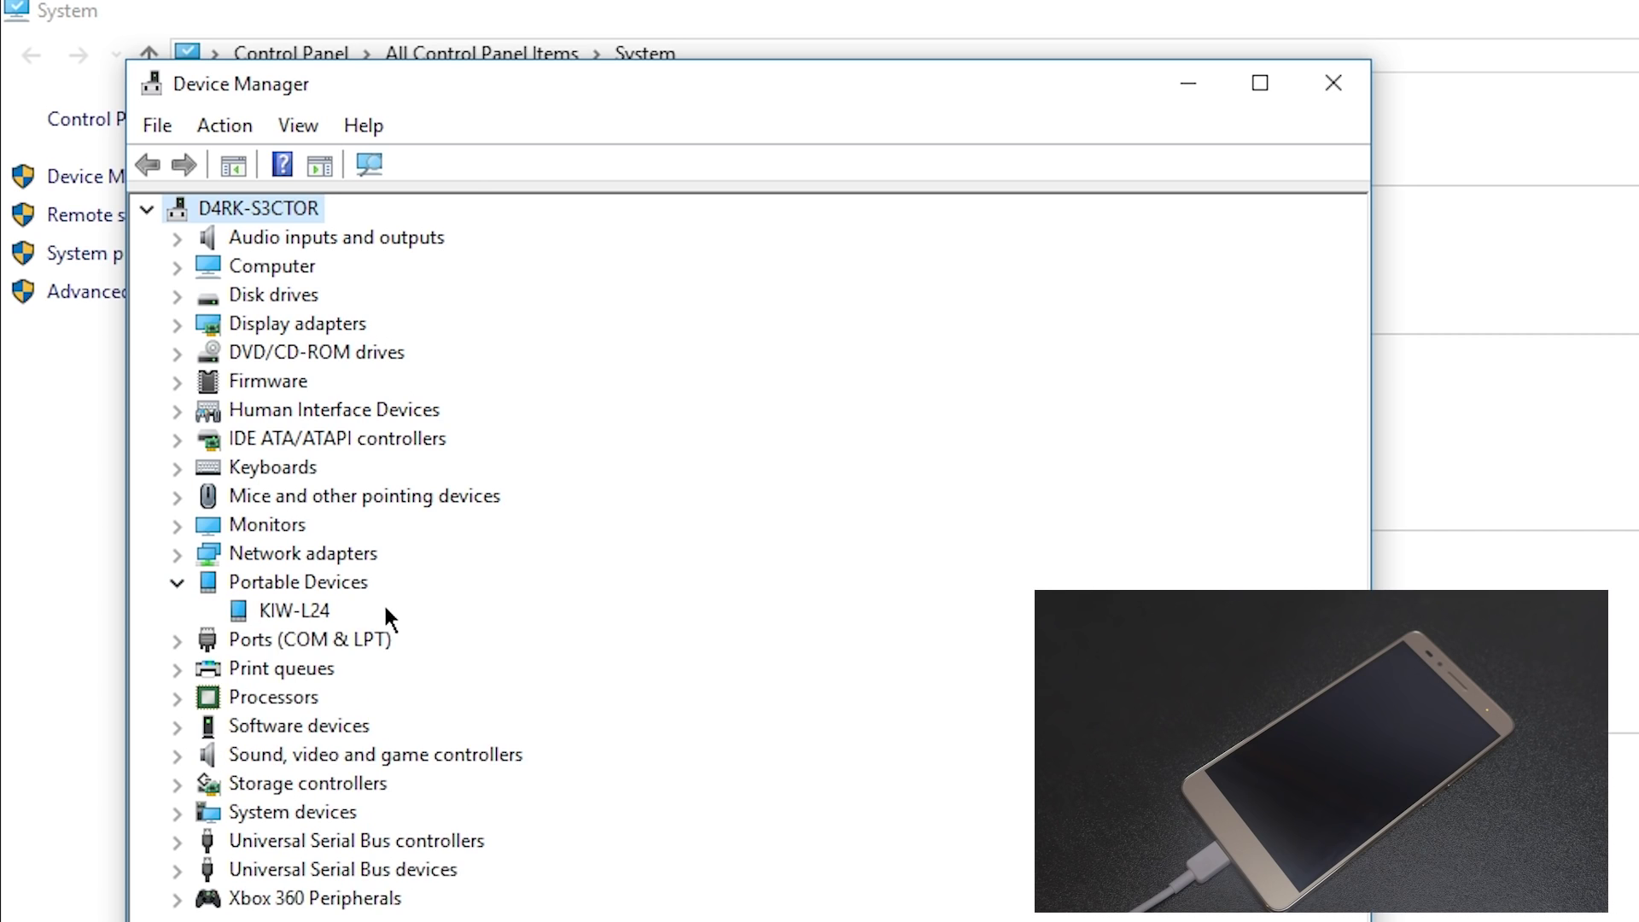
pyautogui.click(327, 612)
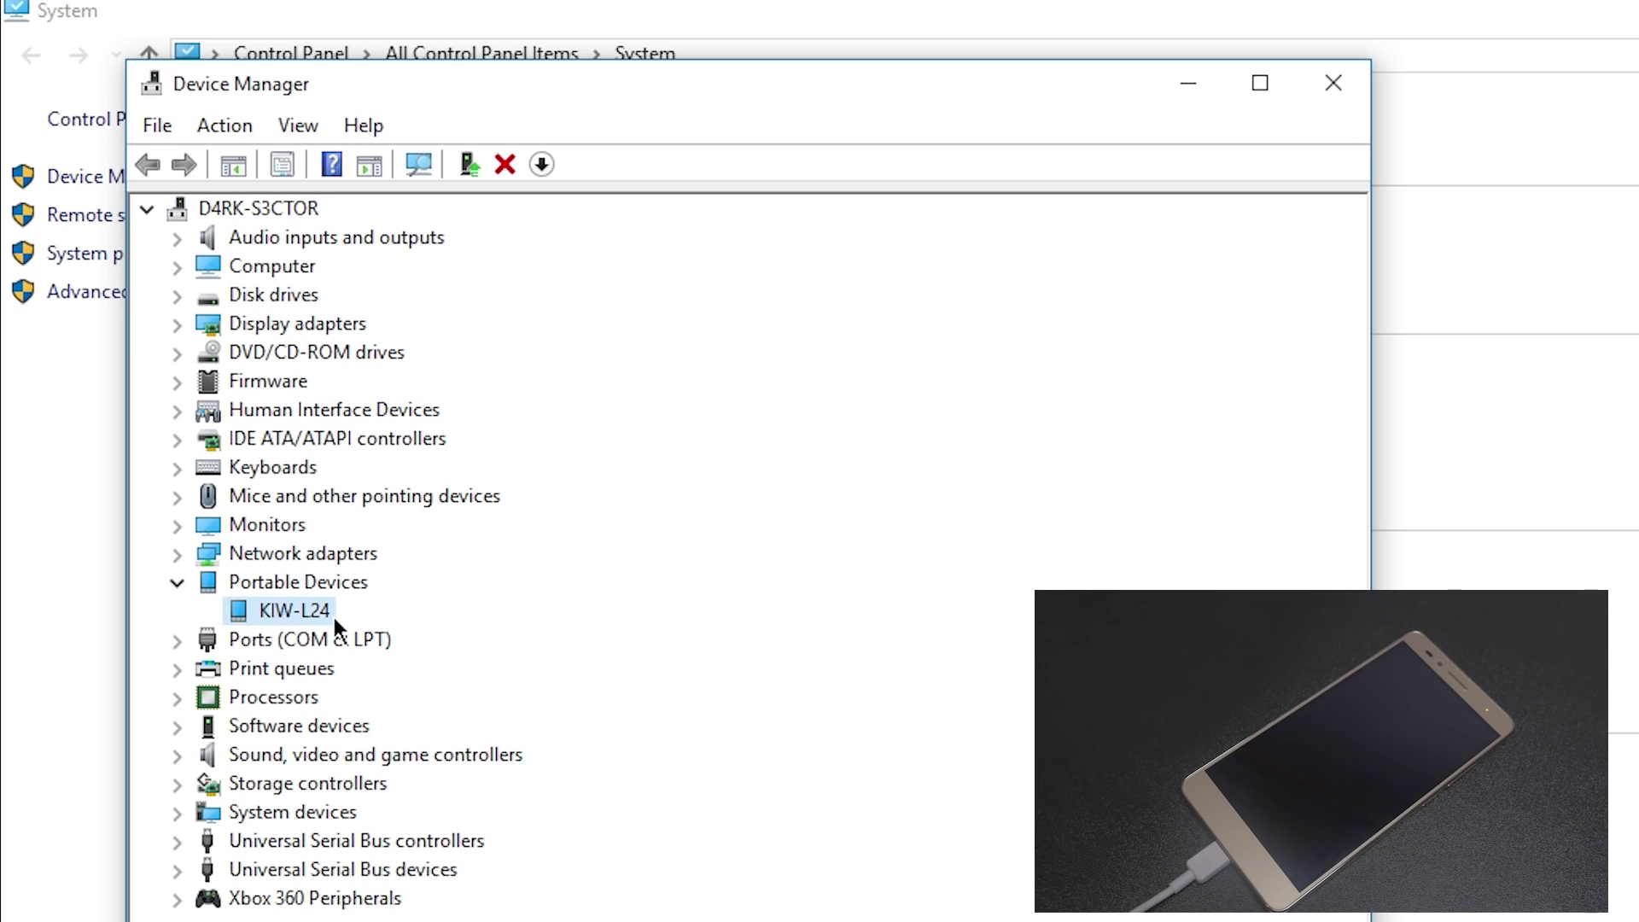
pyautogui.rightClick(280, 615)
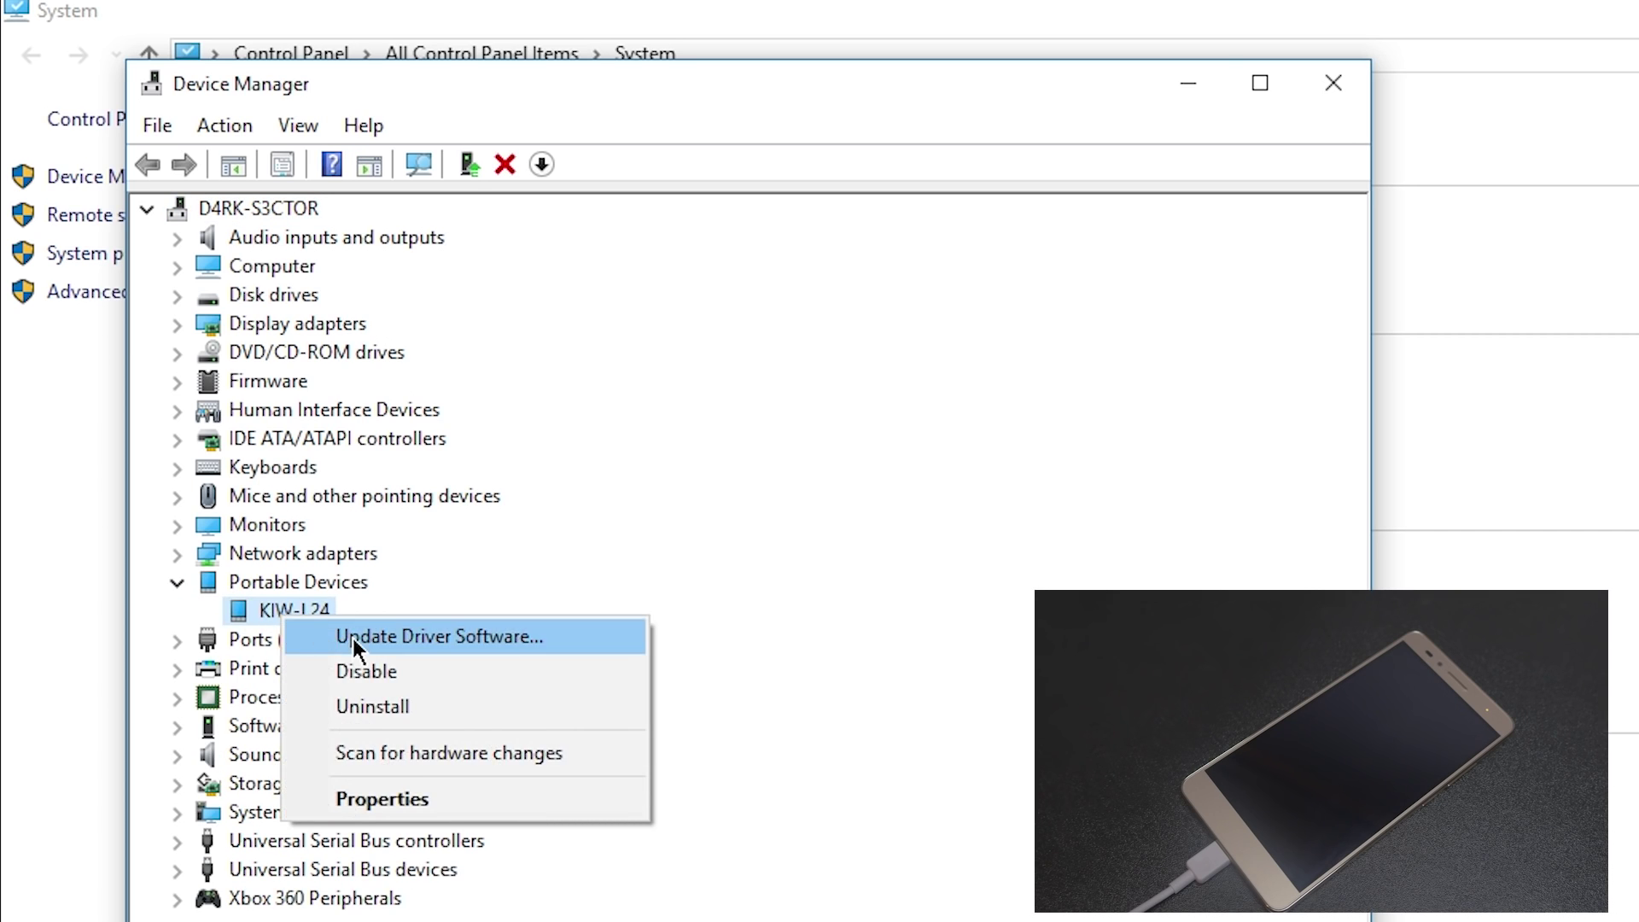
pyautogui.click(435, 637)
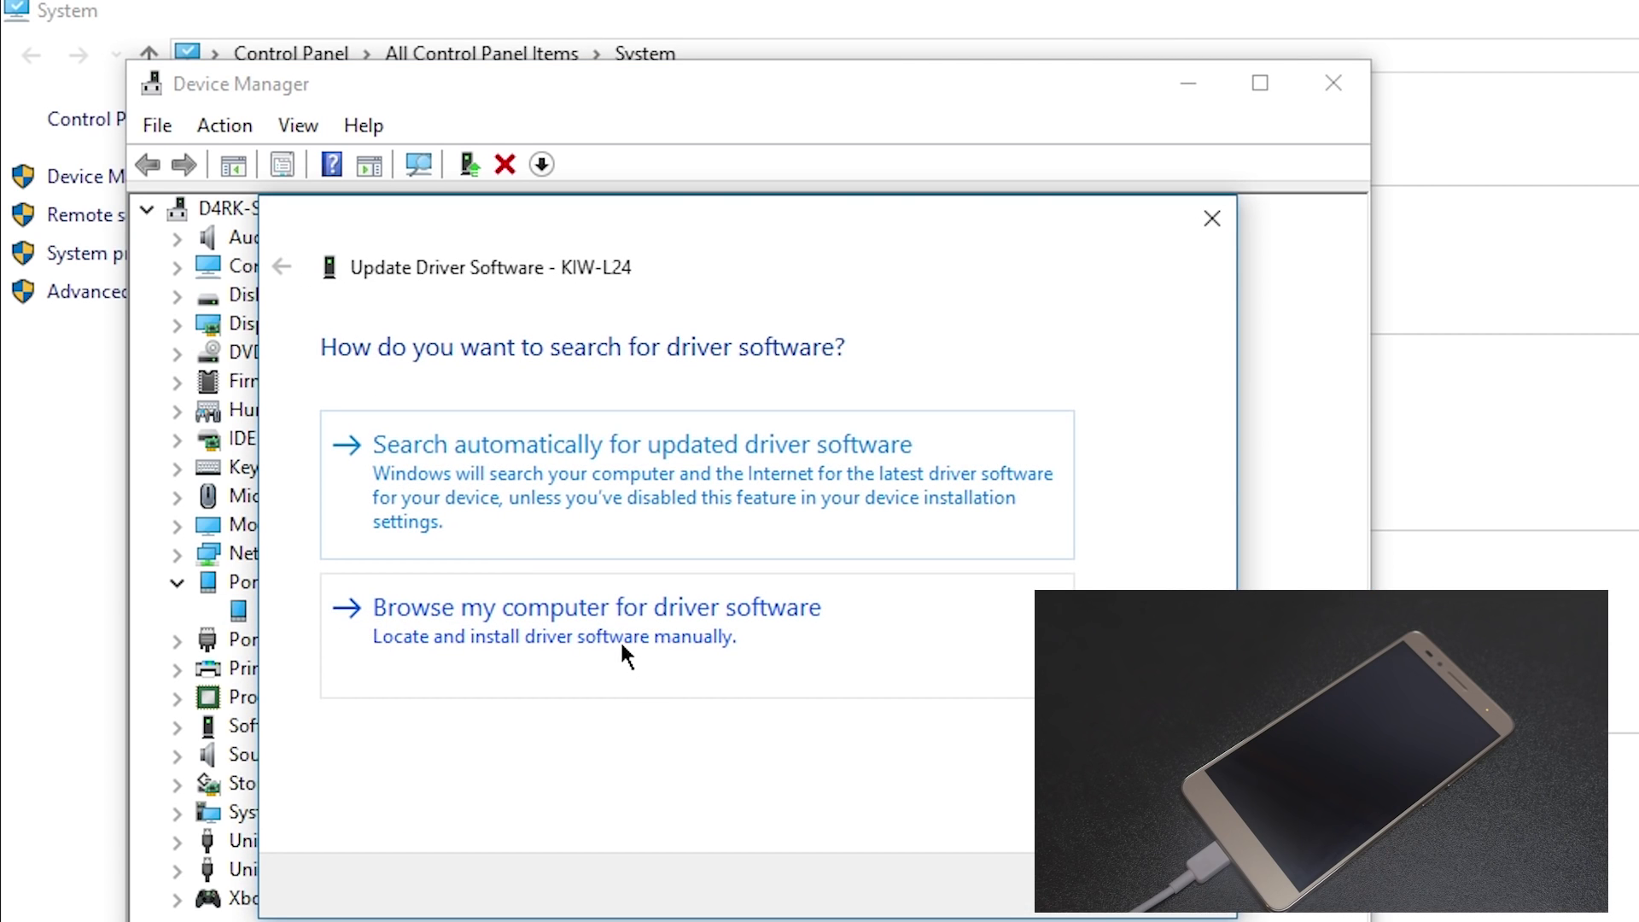
# Search the latest_usb_driver_windows folder, accept the best-driver-installed result, and close Device Manager.
pyautogui.click(620, 640)
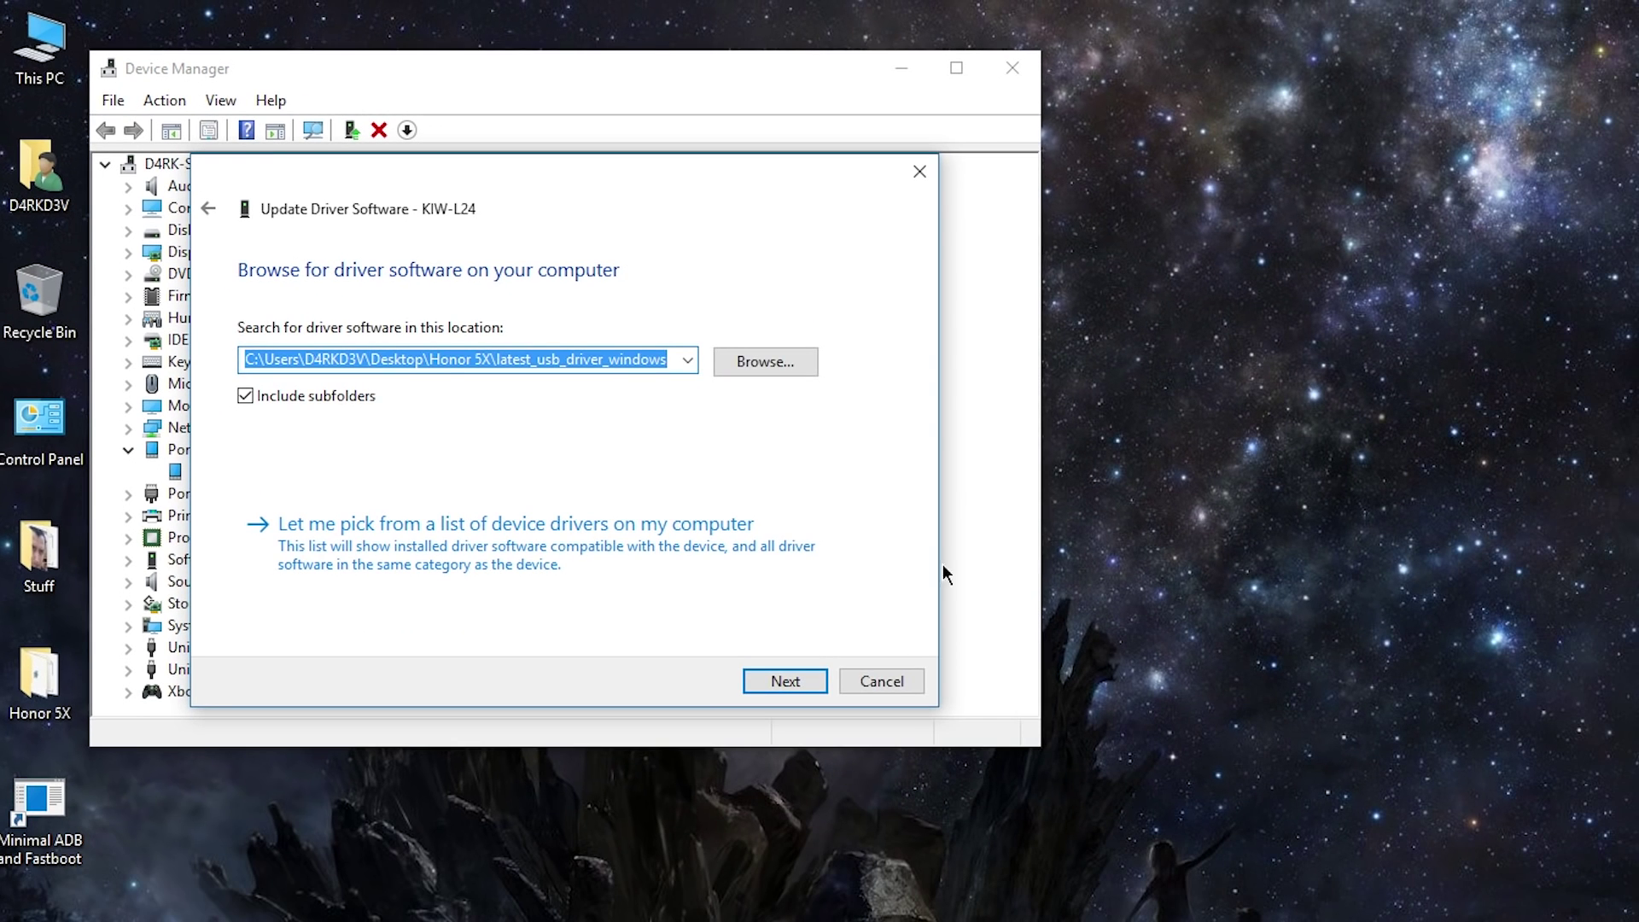
pyautogui.click(793, 367)
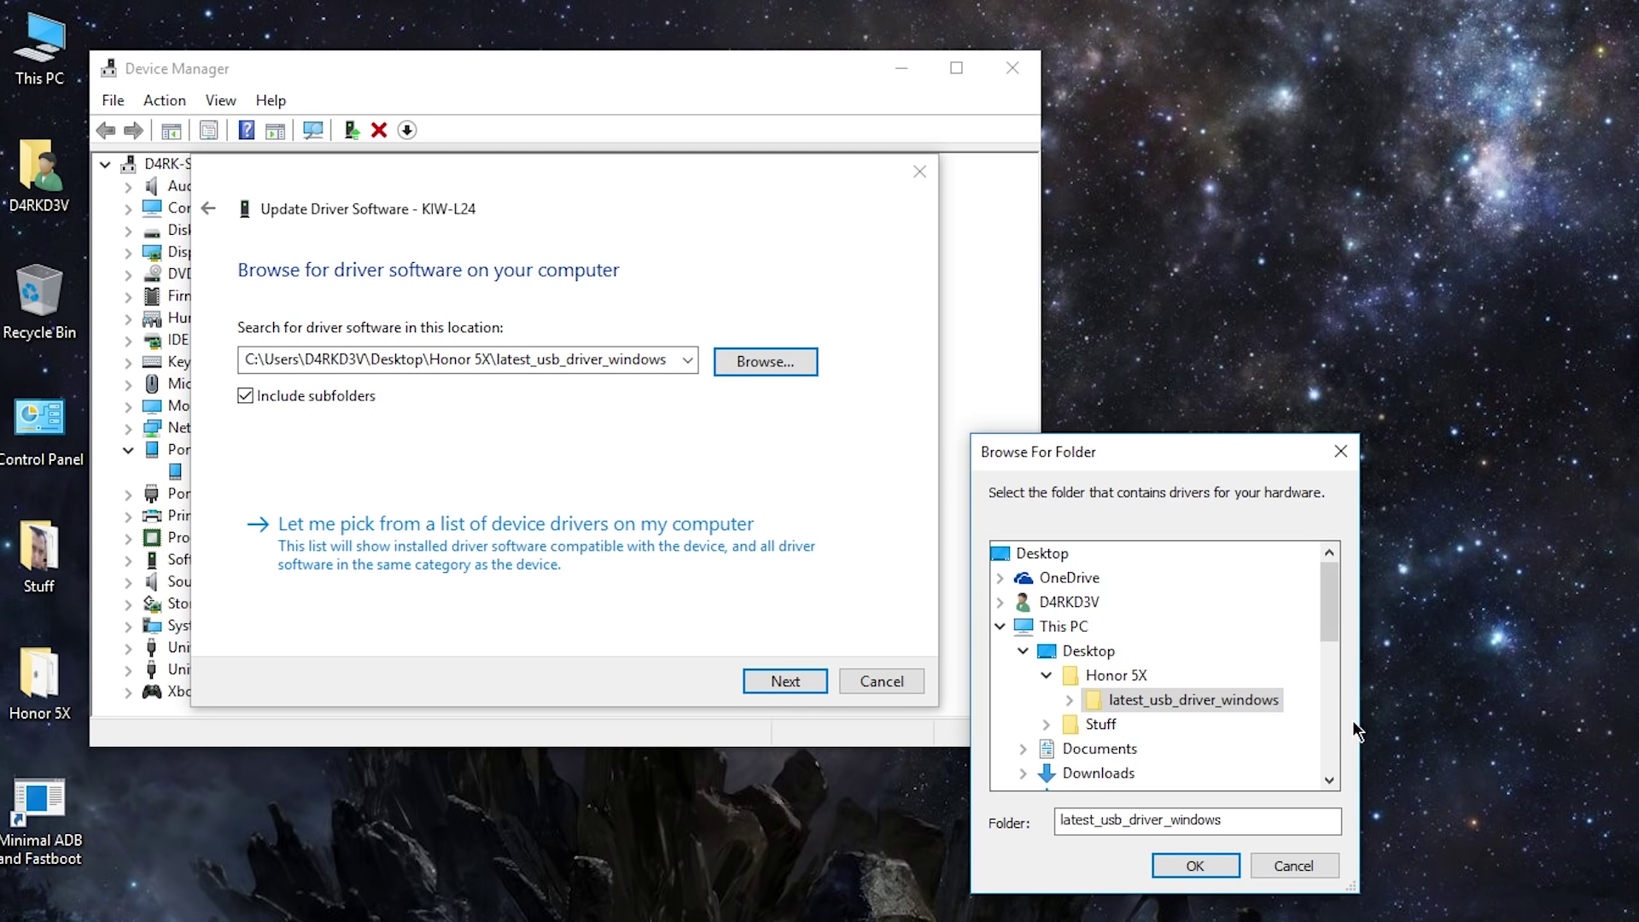
pyautogui.doubleClick(1204, 699)
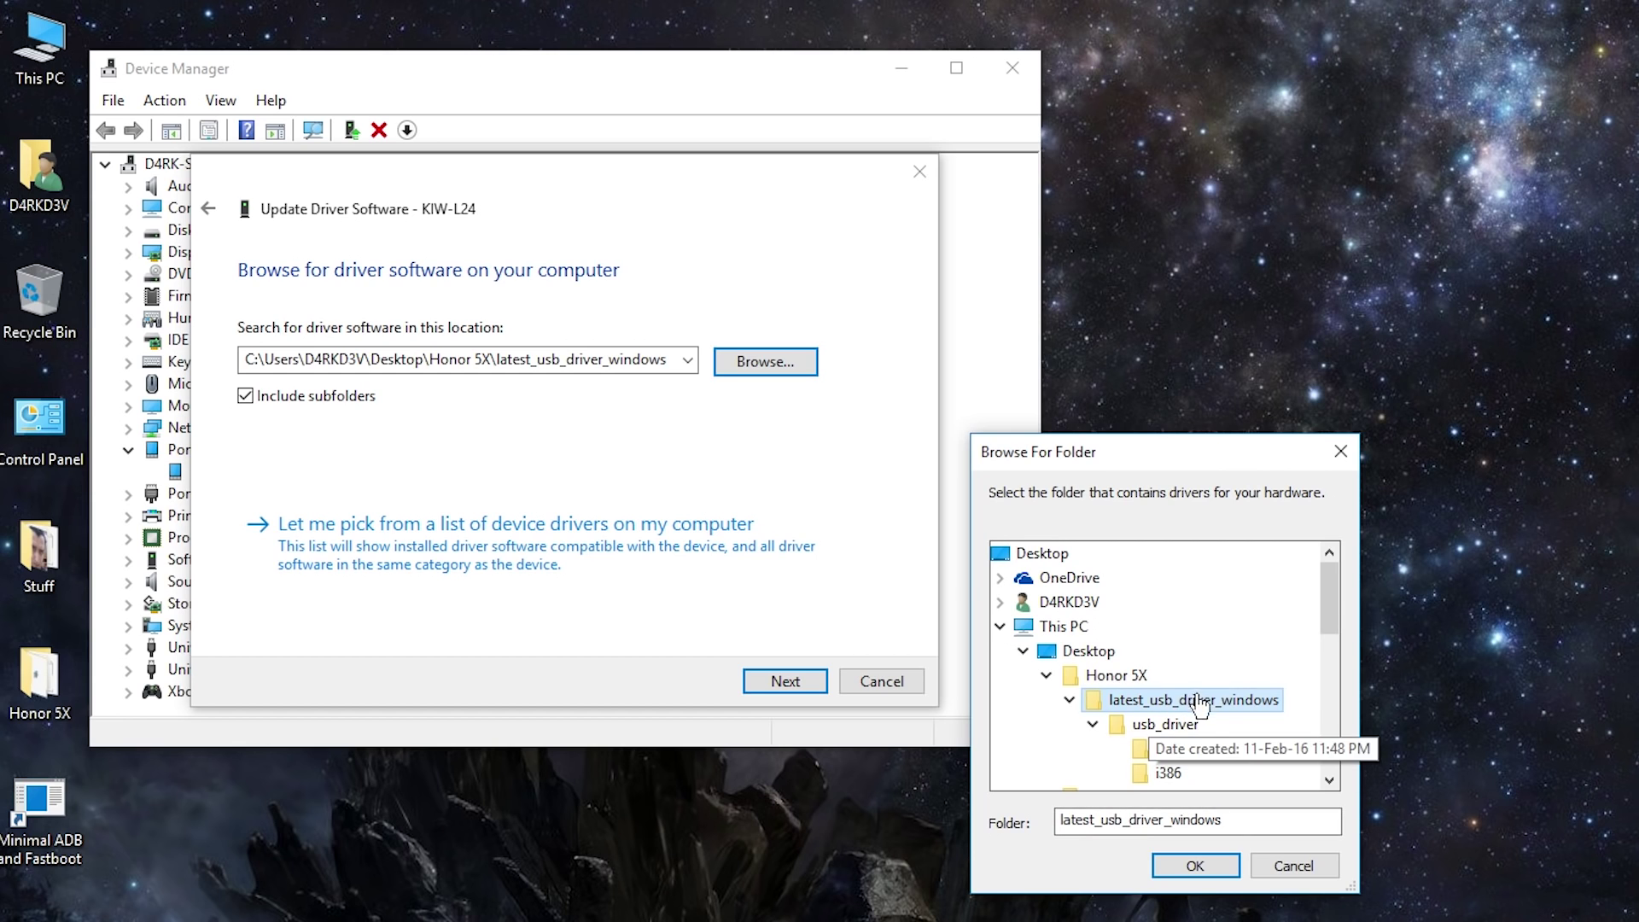
pyautogui.click(1195, 866)
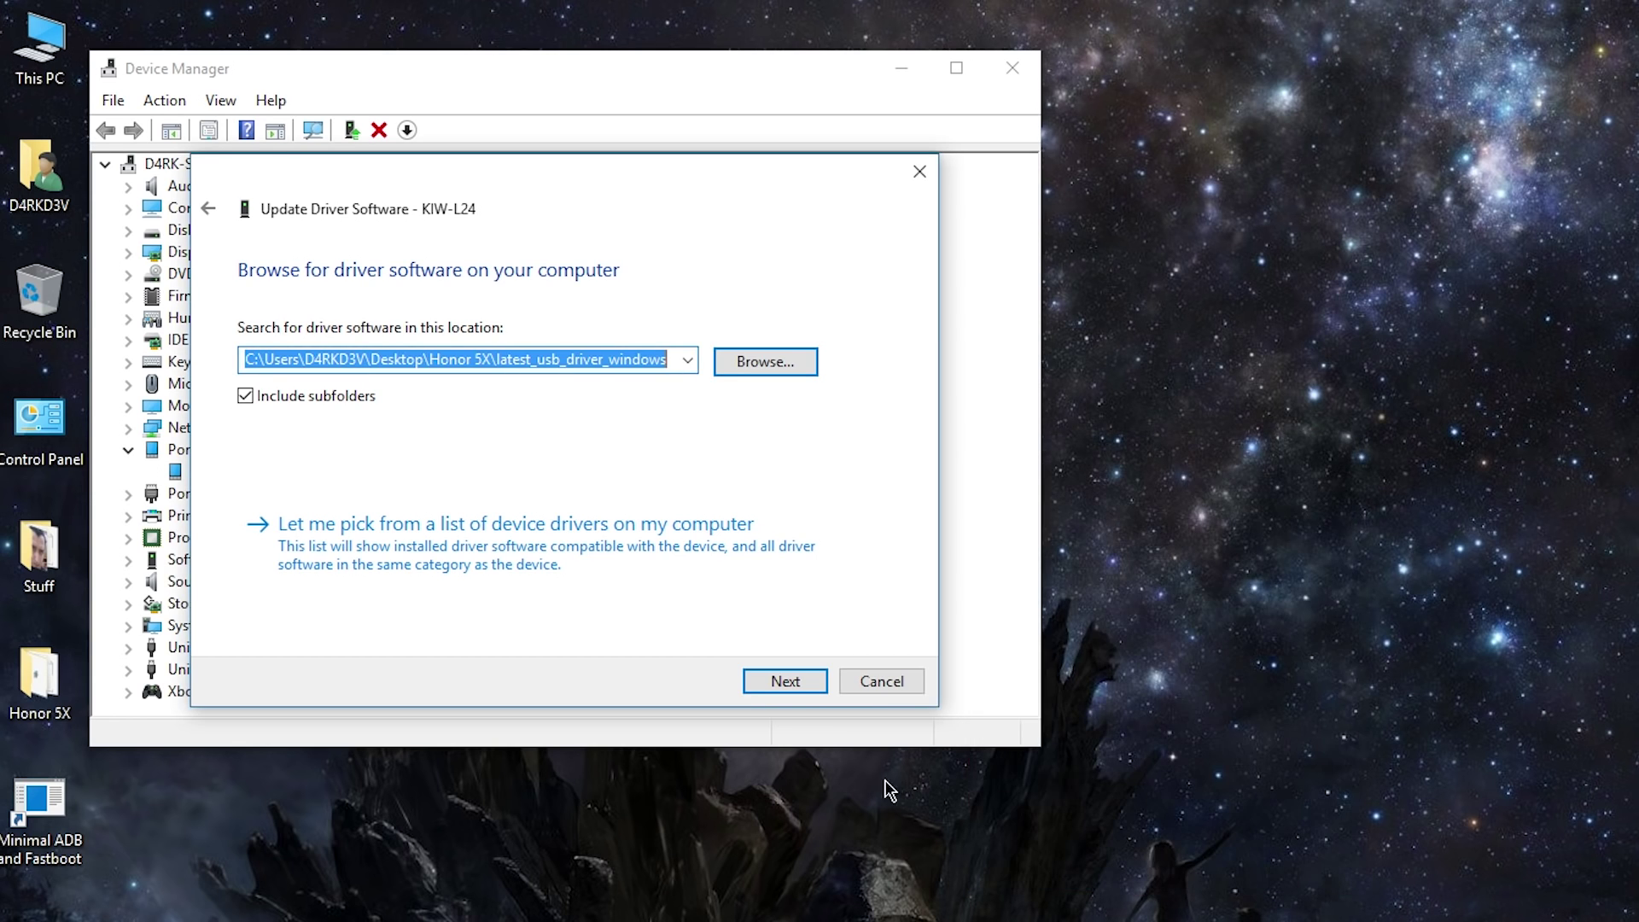
pyautogui.click(777, 684)
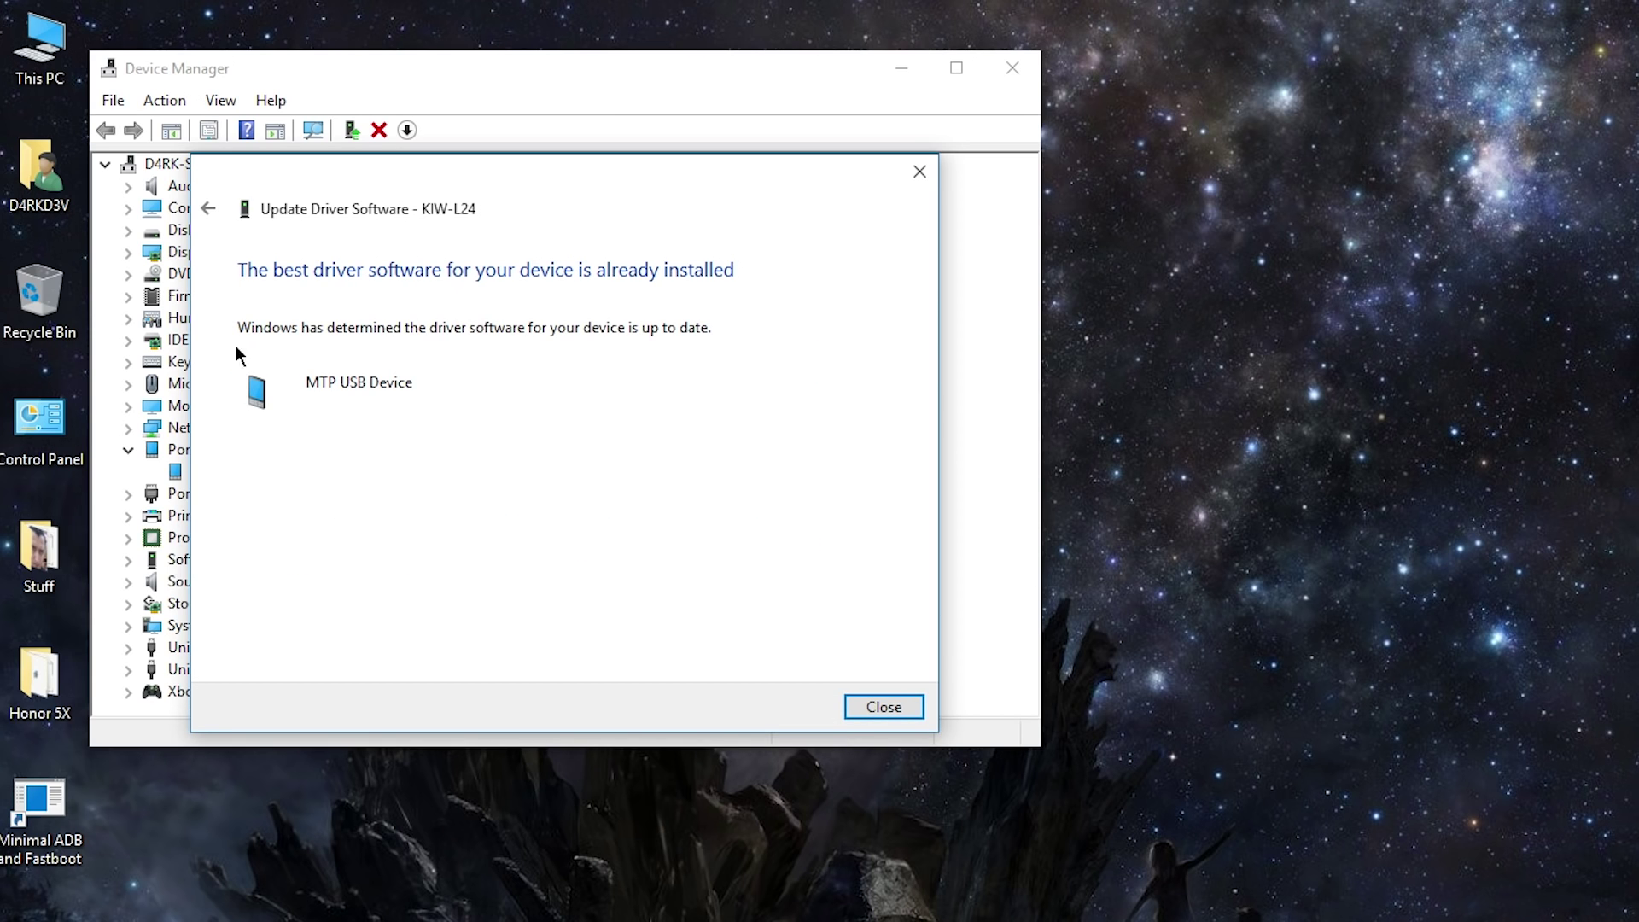
pyautogui.click(875, 706)
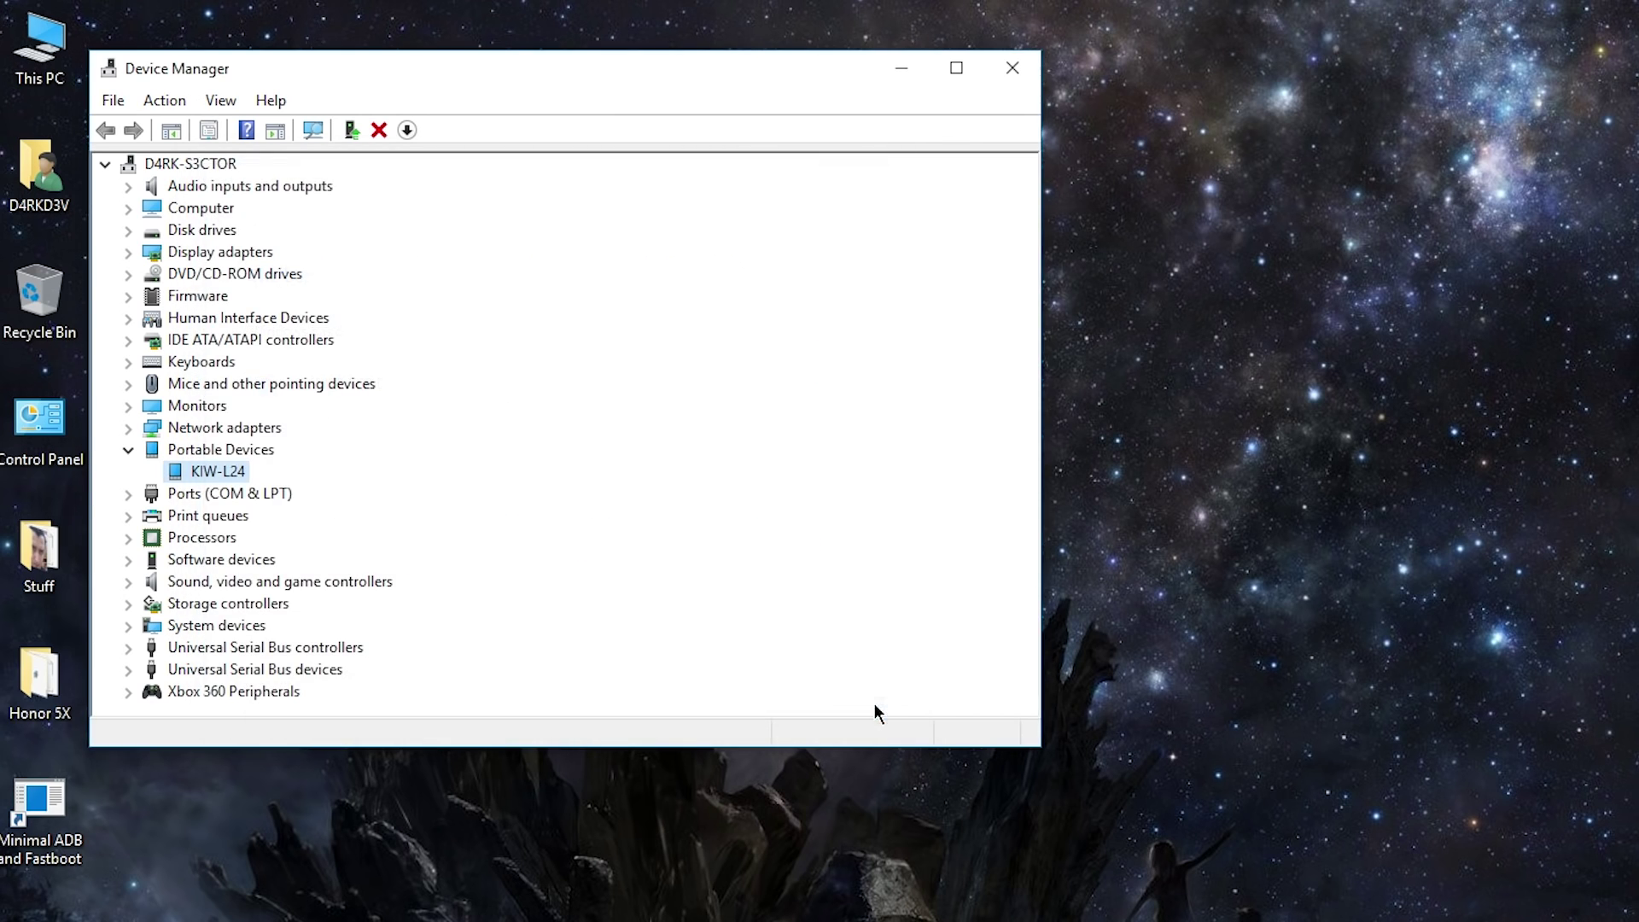
pyautogui.click(1012, 67)
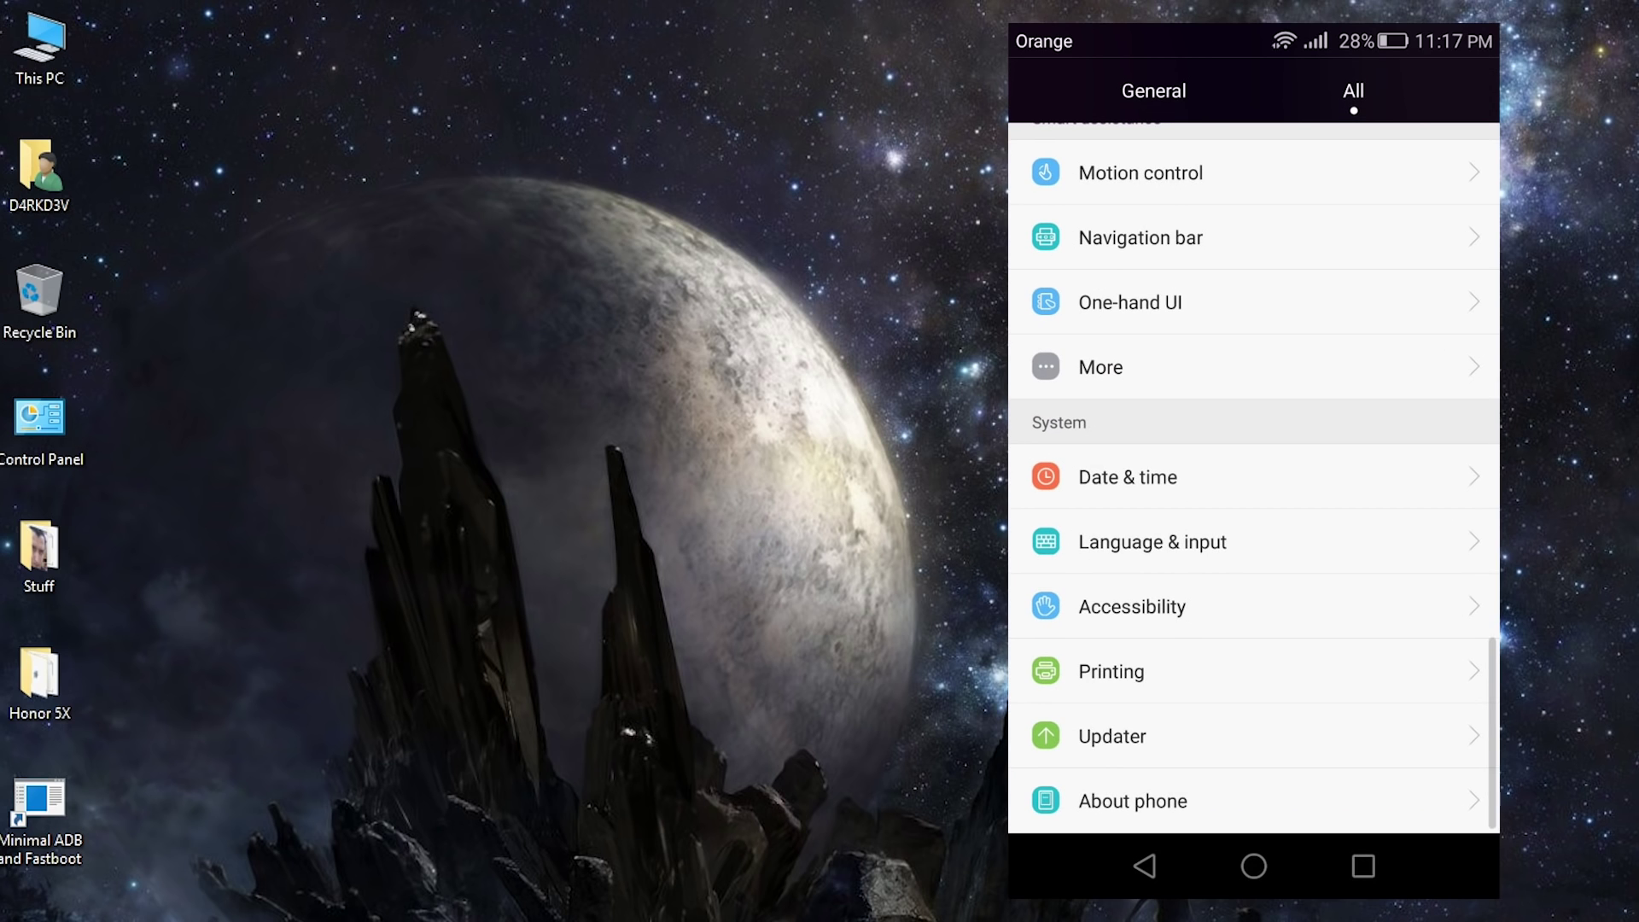
# Tap Build number in About phone to enable developer mode, then open Developer options.
pyautogui.click(1268, 799)
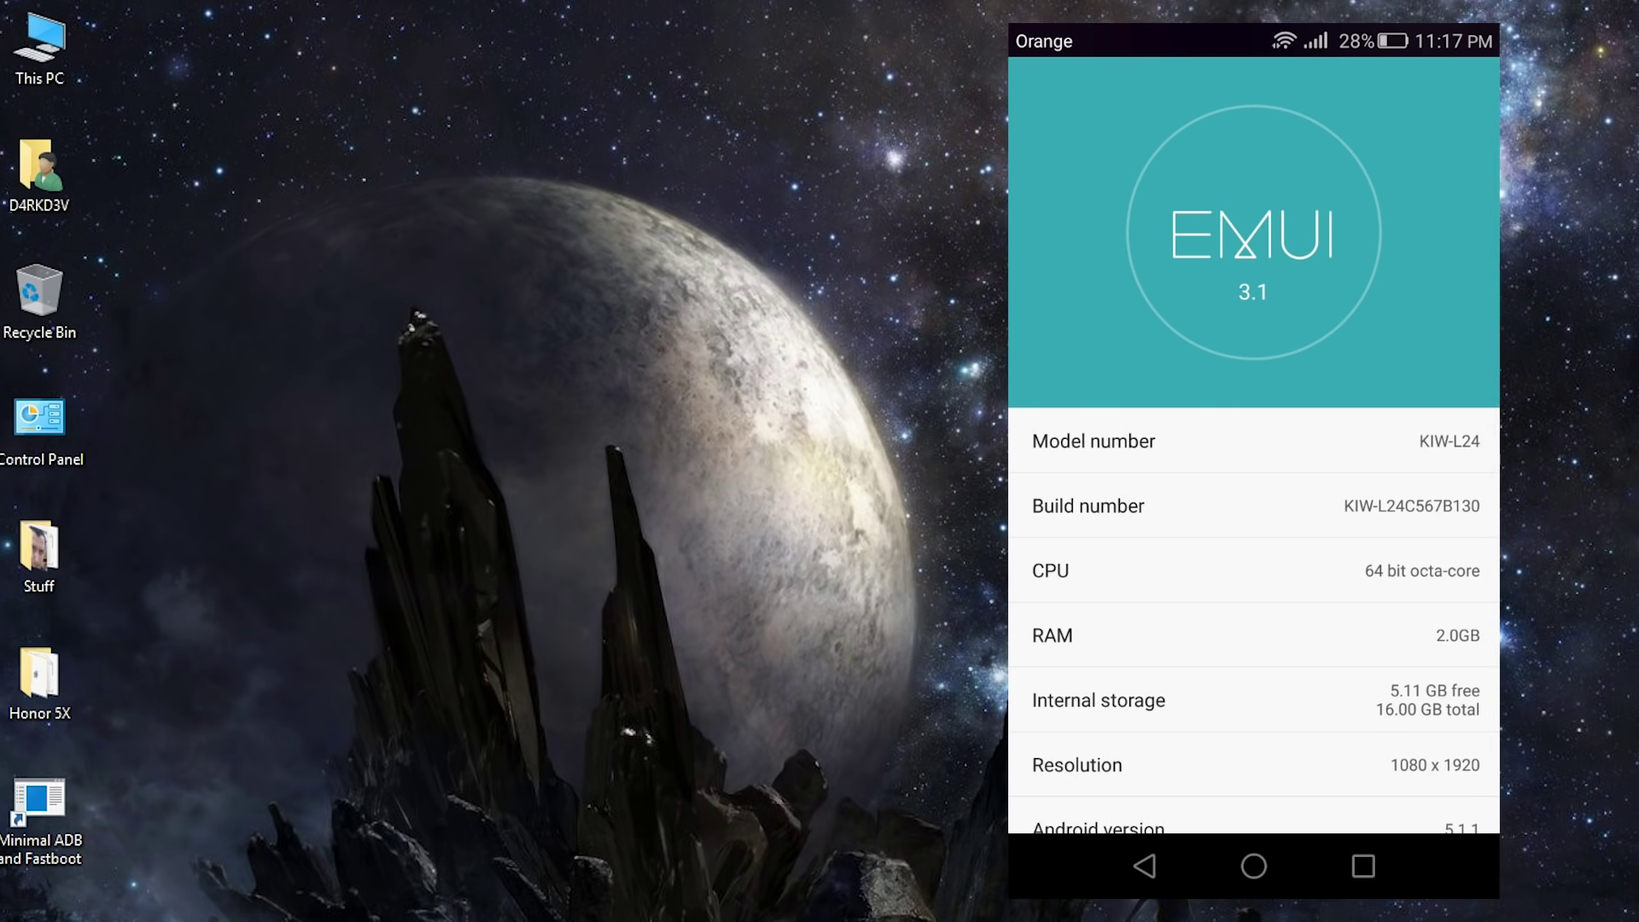
pyautogui.click(1387, 505)
pyautogui.click(1387, 504)
pyautogui.doubleClick(1387, 505)
pyautogui.click(1388, 505)
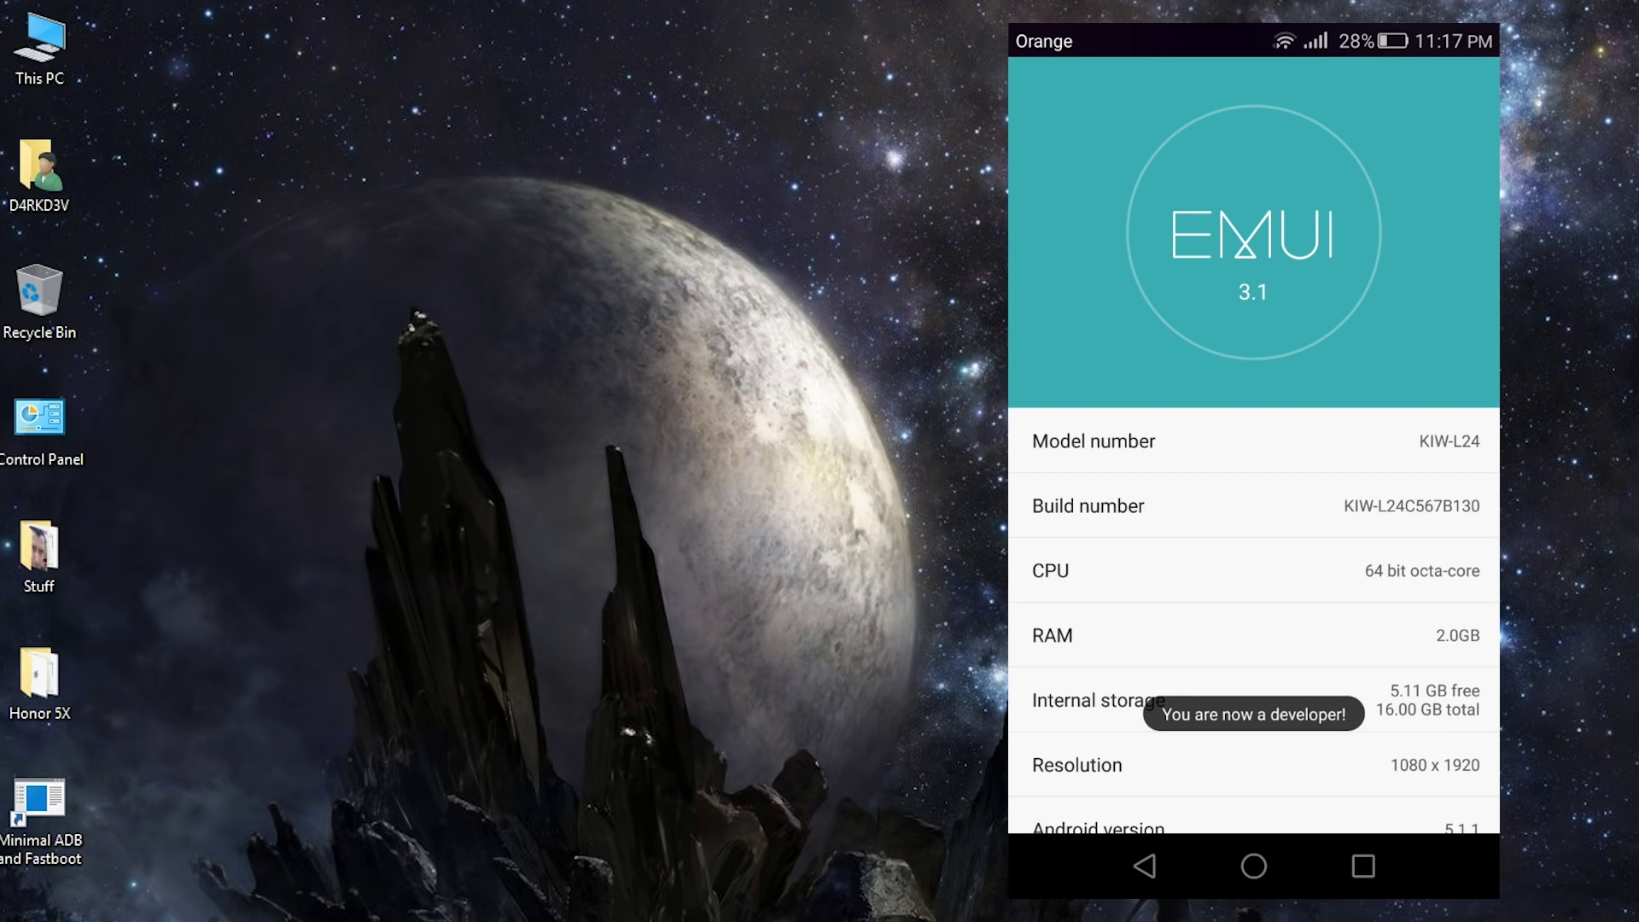
pyautogui.click(1145, 866)
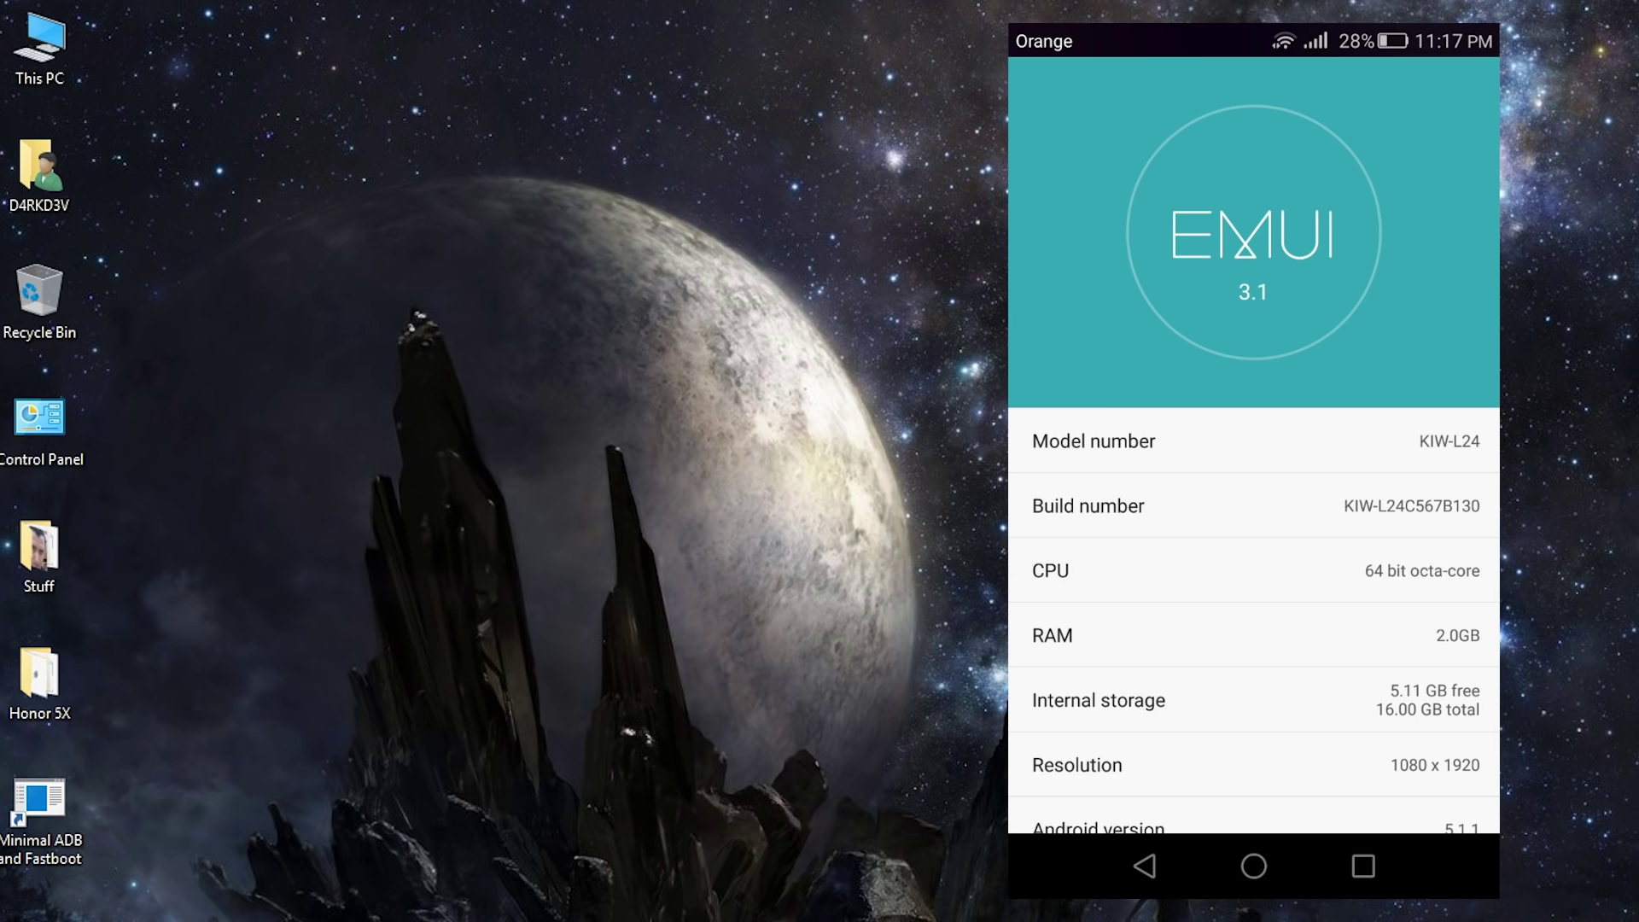
pyautogui.click(1252, 737)
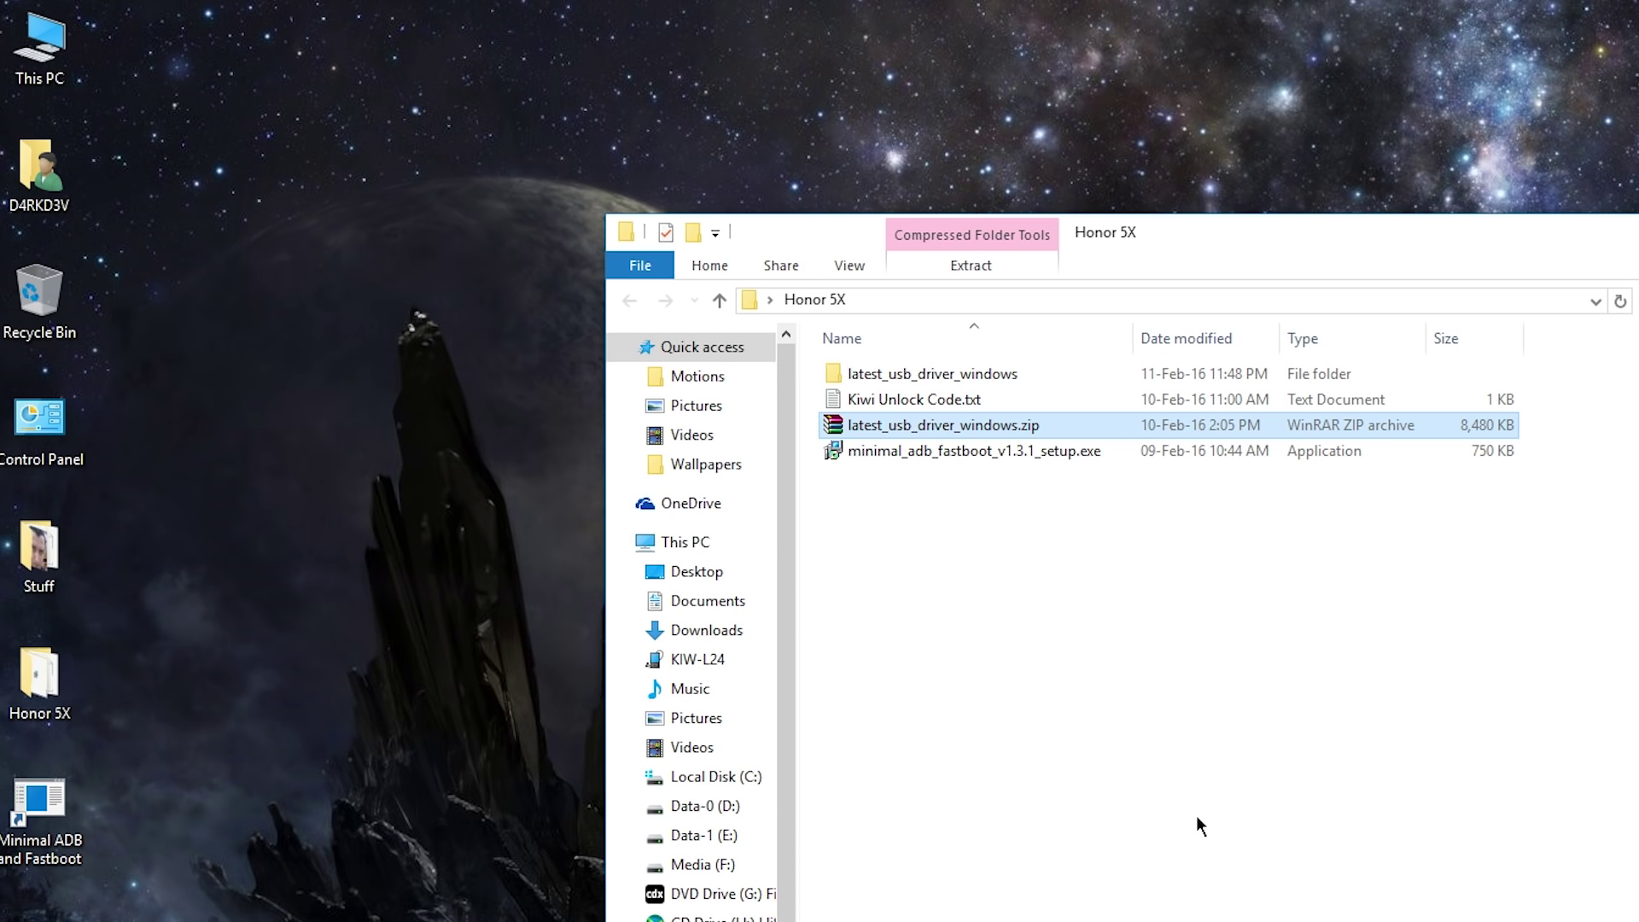
# Launch the Minimal ADB and Fastboot command window and run adb devices.
pyautogui.doubleClick(38, 812)
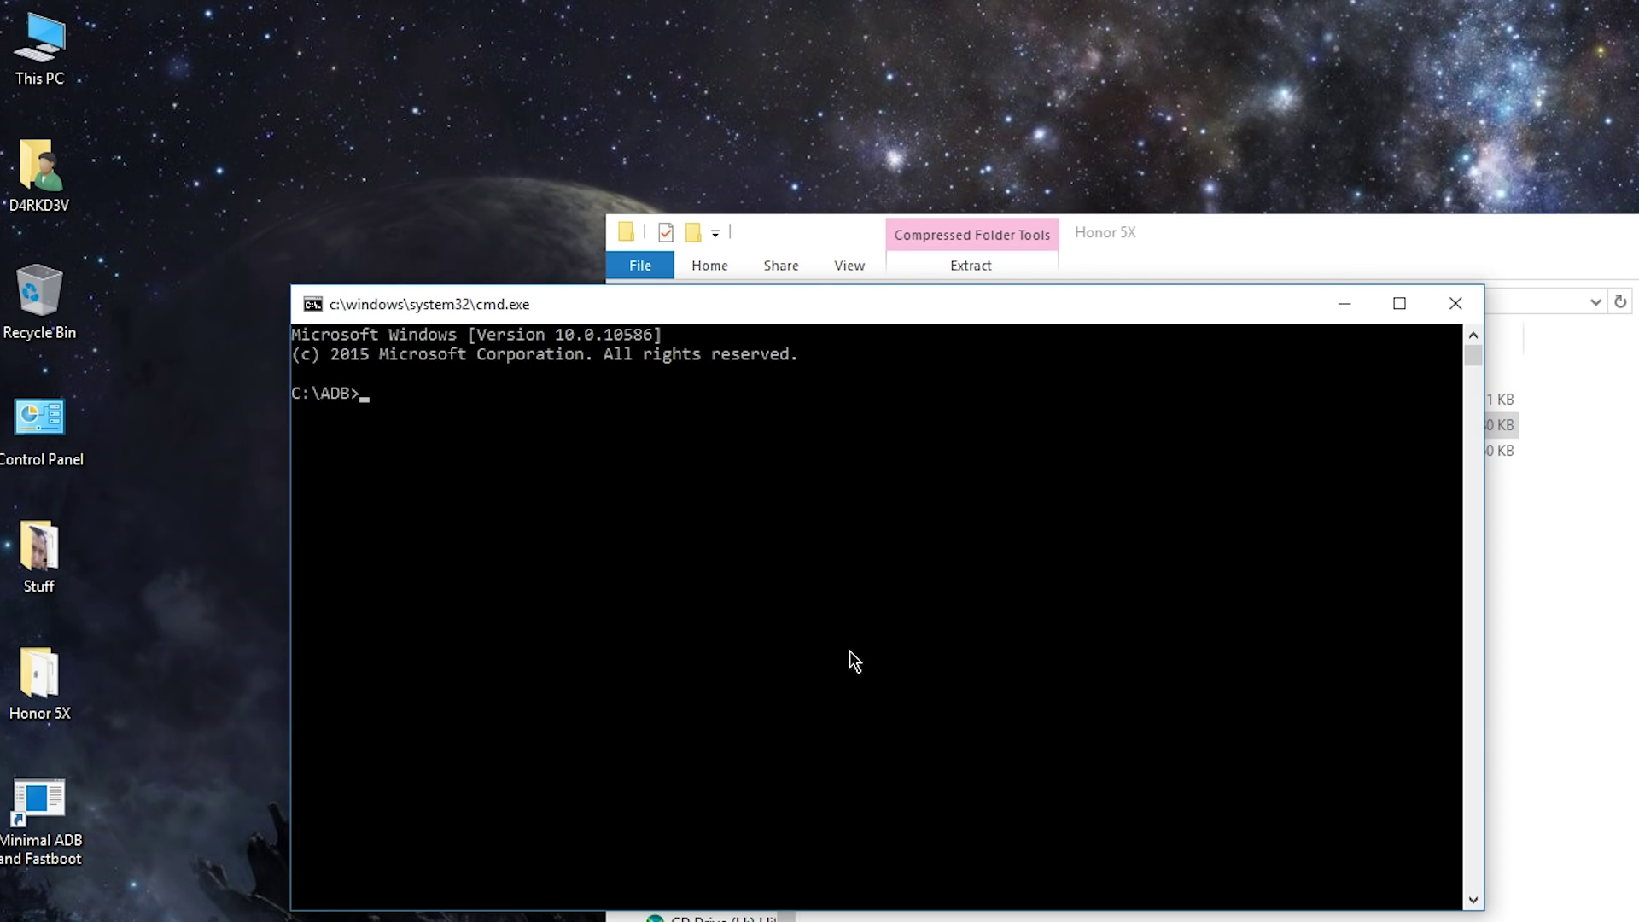
pyautogui.write('ad')
pyautogui.write('b dev')
pyautogui.write('ices')
pyautogui.press('Return')
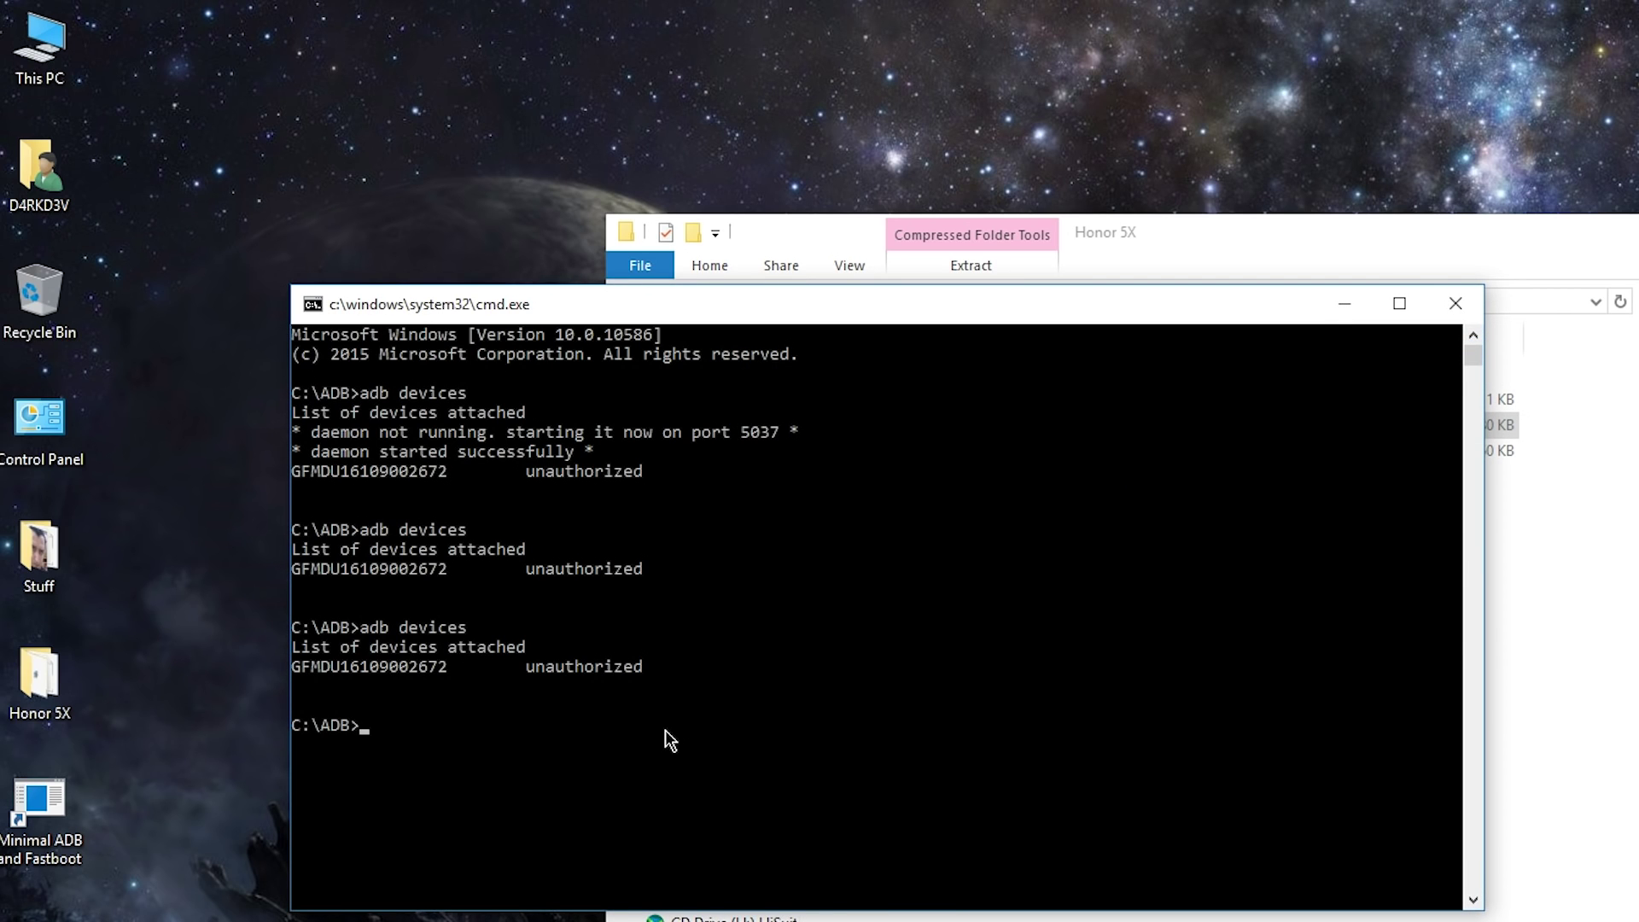
pyautogui.write('adb devices')
# Rerun adb devices to see the phone authorized, then go to the Huawei ID login page.
pyautogui.press('Return')
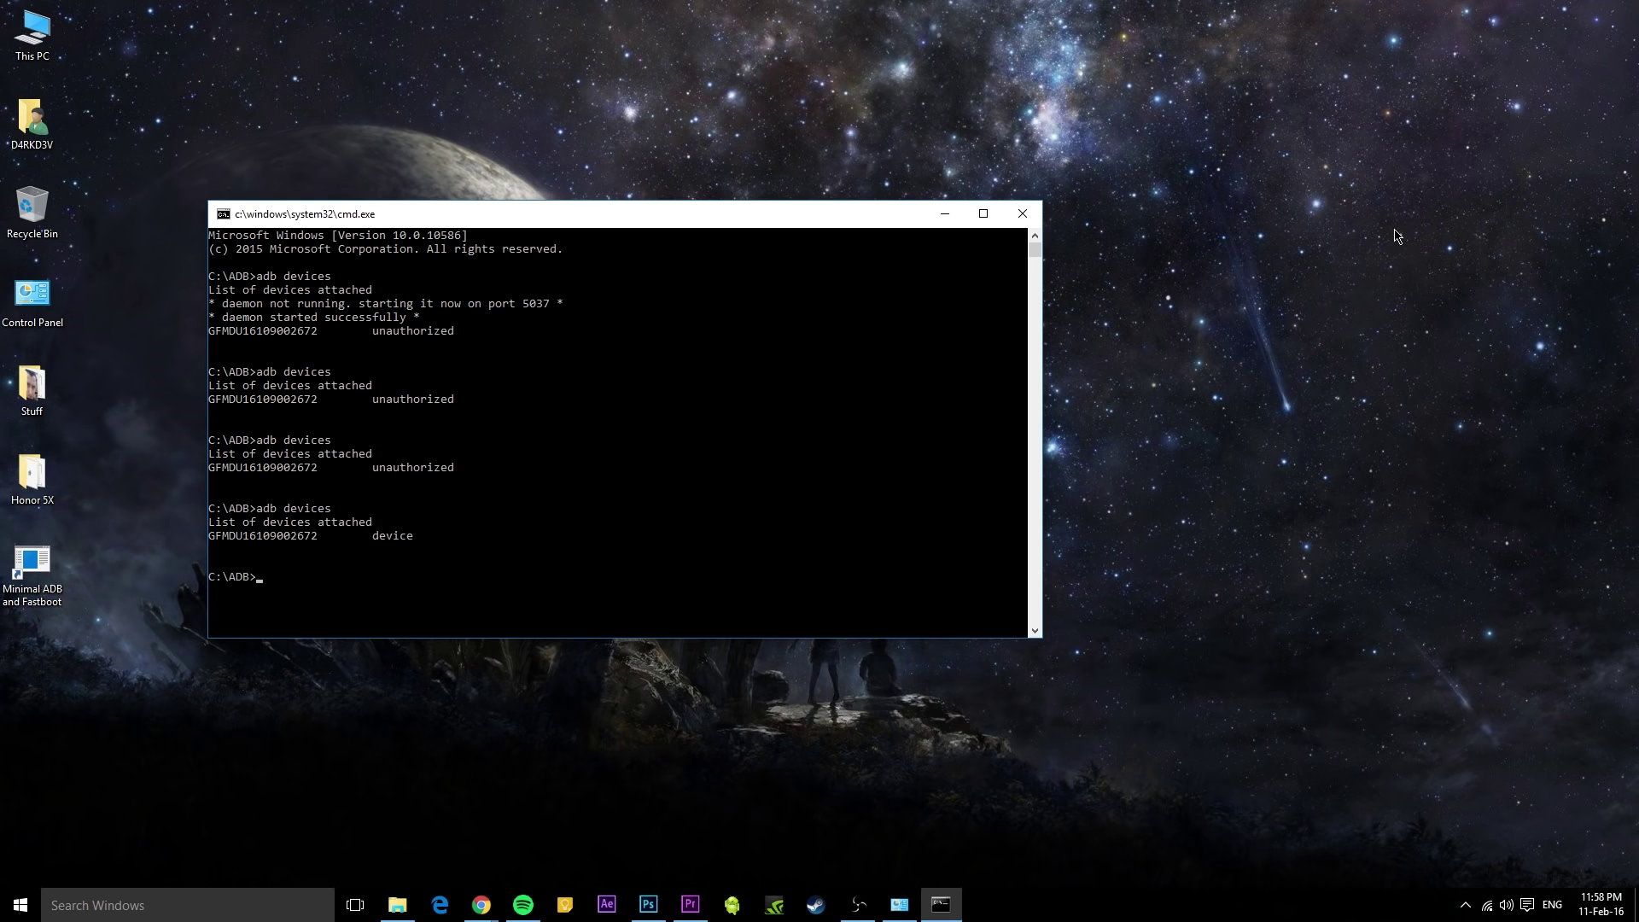
pyautogui.click(481, 905)
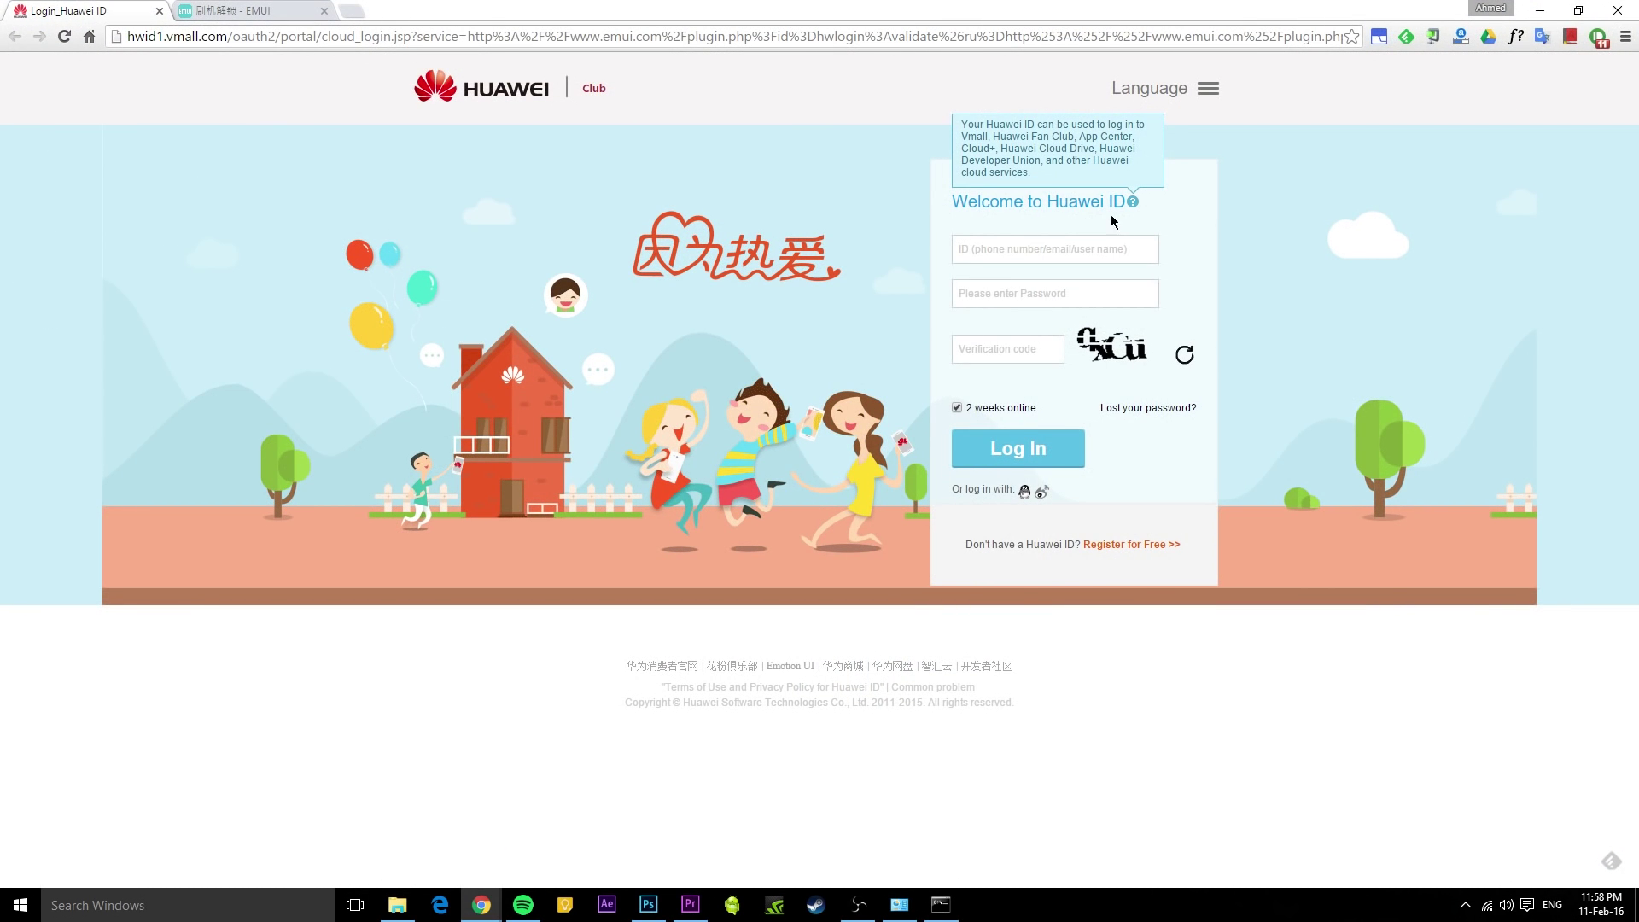
# From the Huawei ID field, follow the Register for Free link.
pyautogui.click(1056, 246)
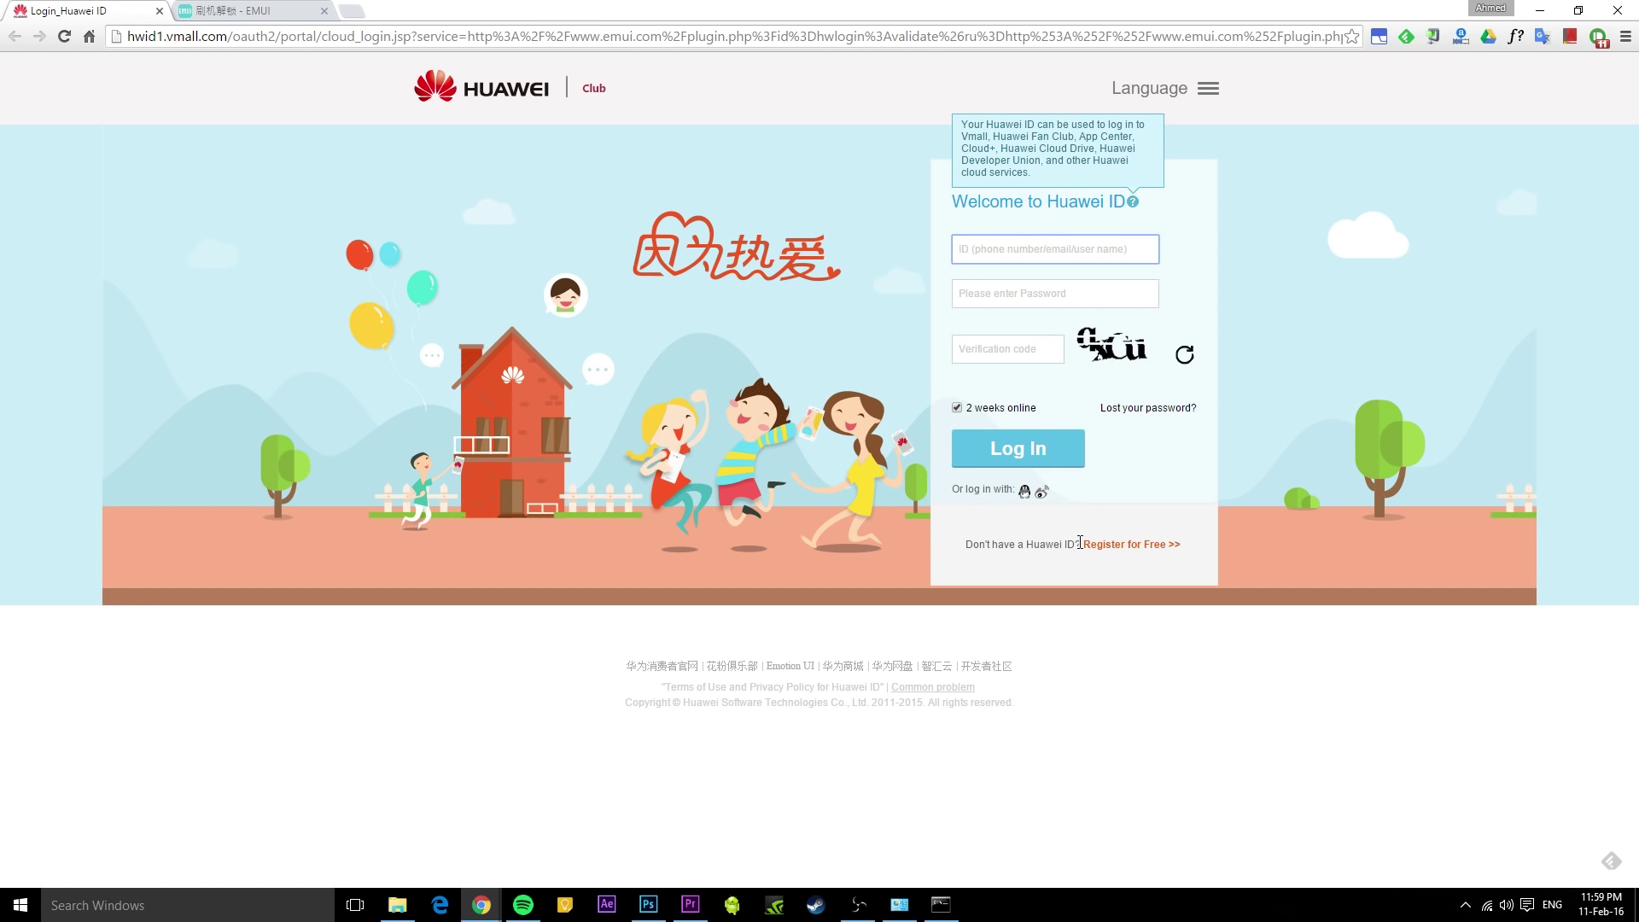
pyautogui.click(1121, 545)
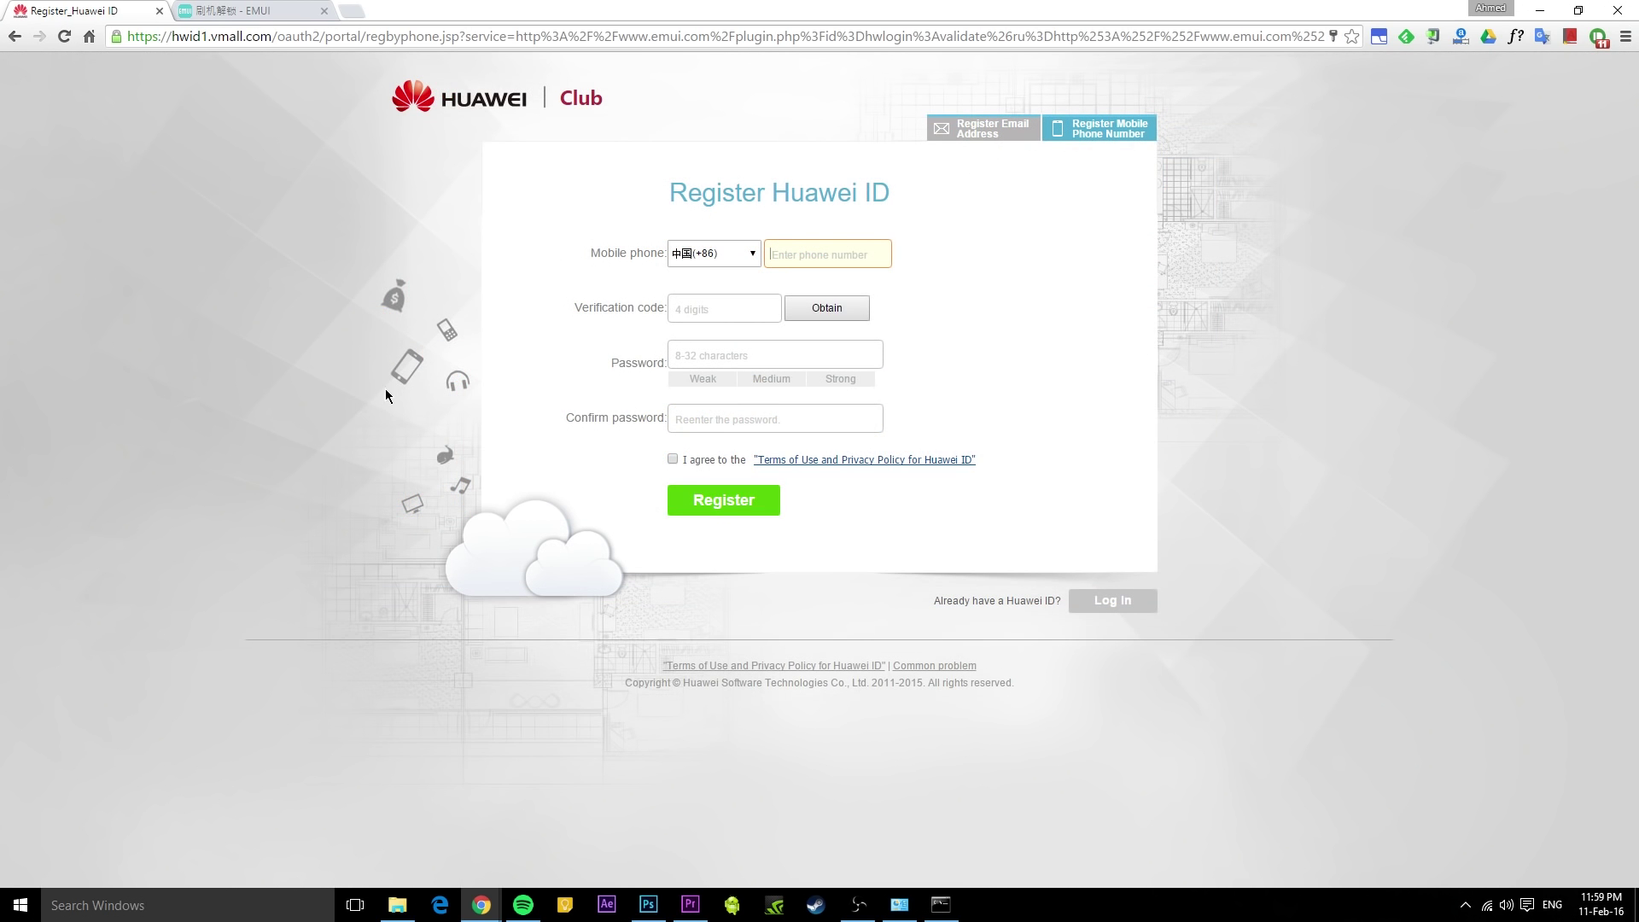
# Translate the EMUI unlock agreement into English and tick 'I have read the above terms'.
pyautogui.click(219, 10)
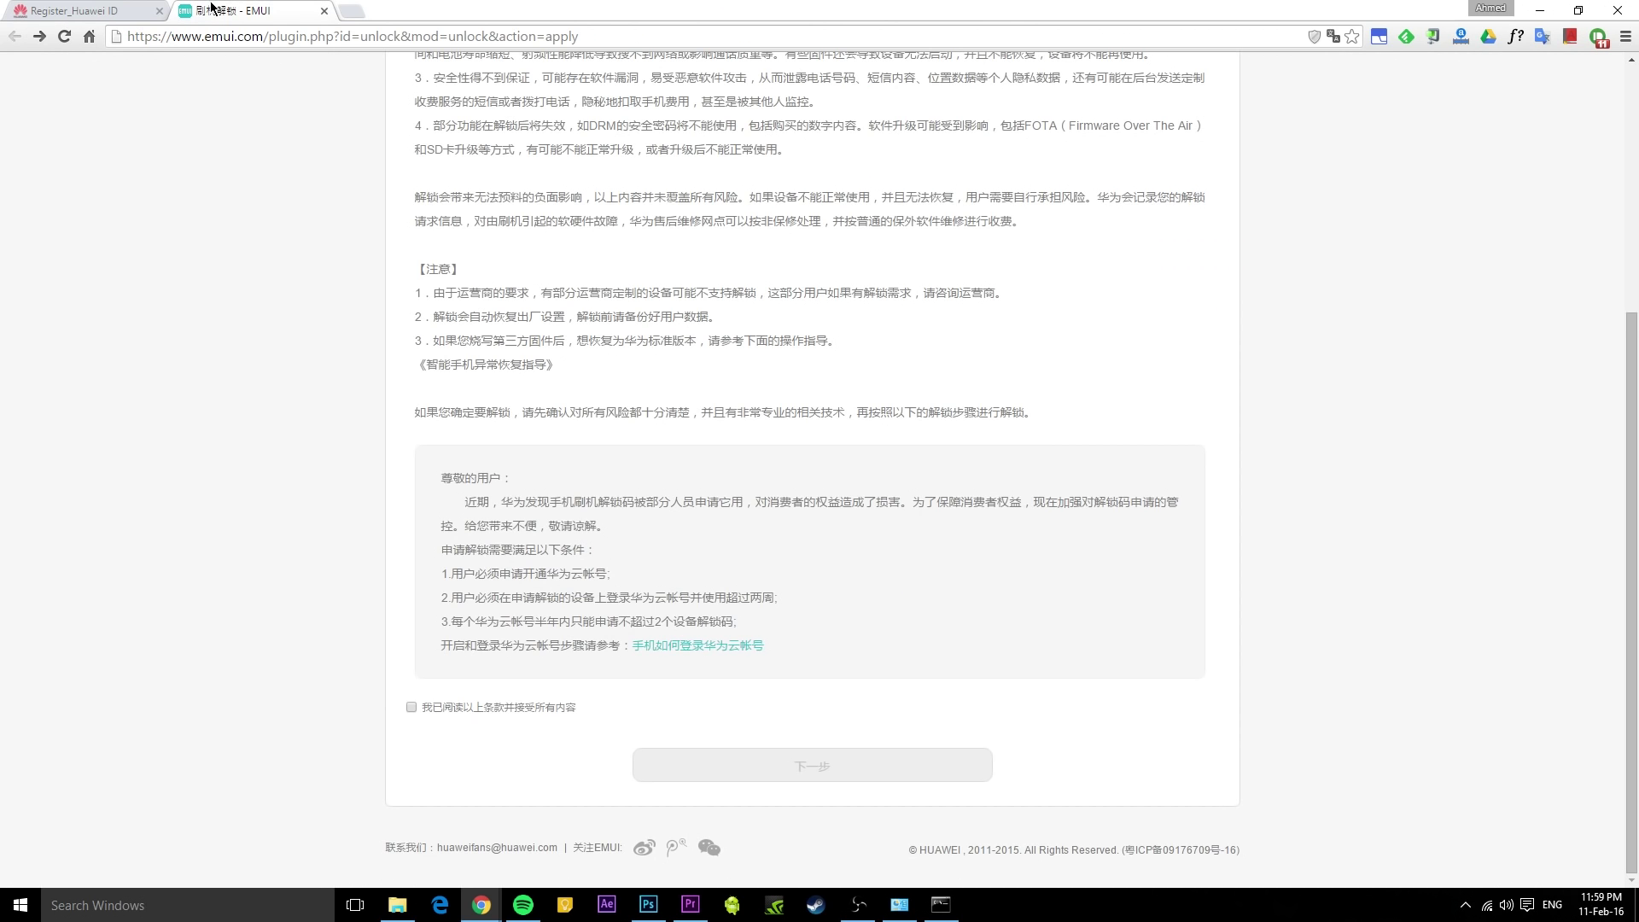
pyautogui.scroll(5, 316, 368)
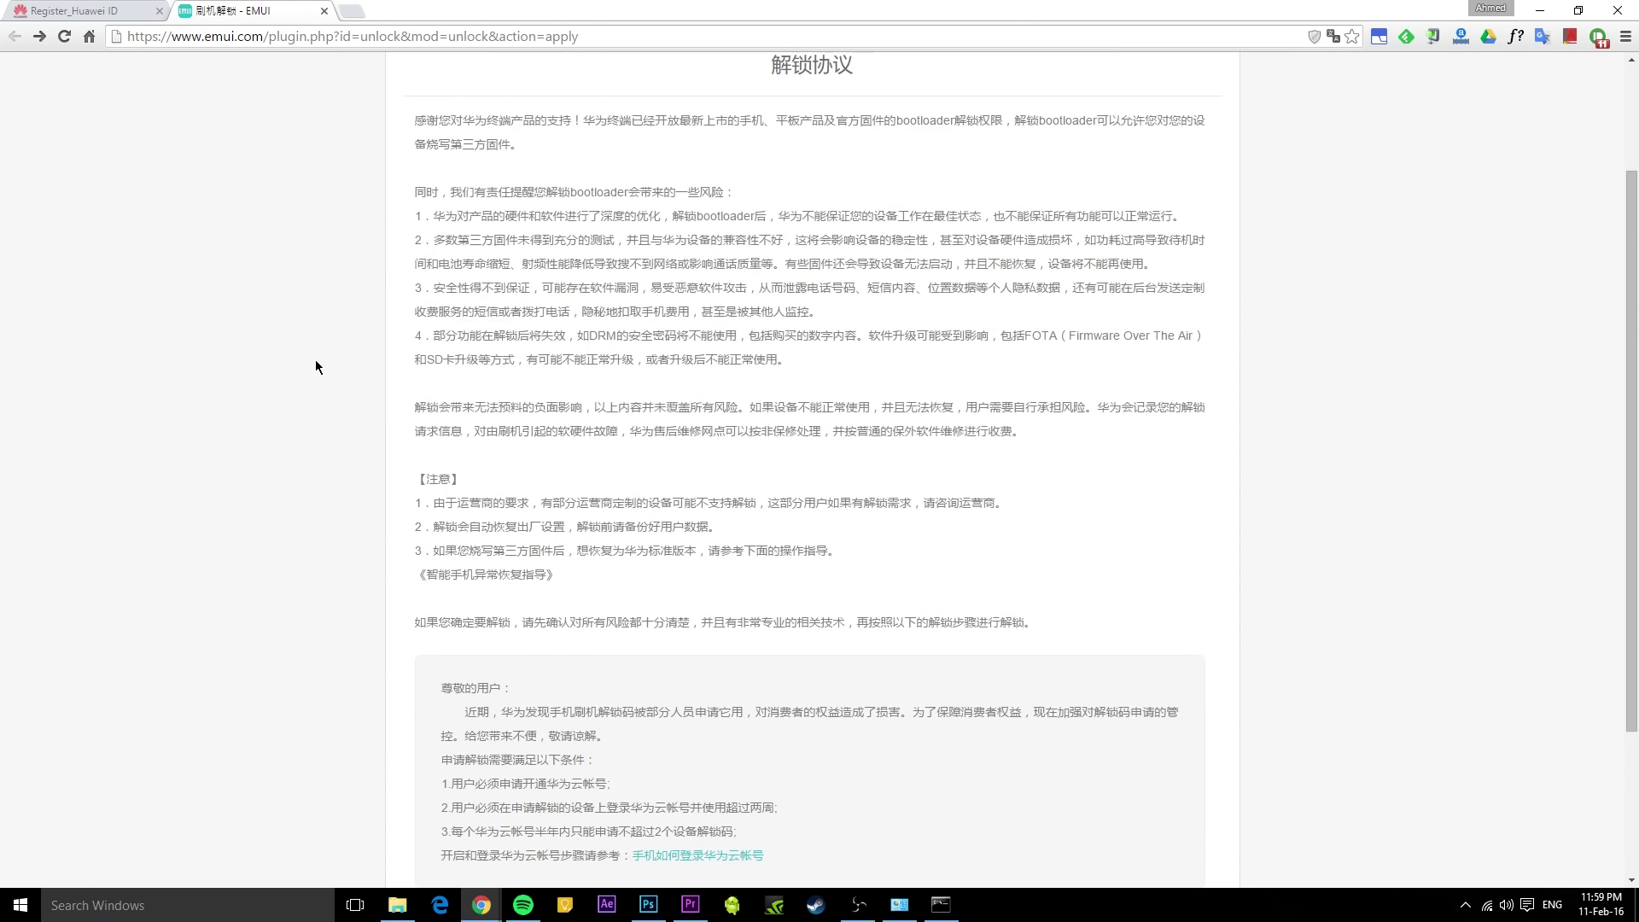
pyautogui.scroll(5, 315, 367)
pyautogui.scroll(-3, 316, 368)
pyautogui.scroll(-2, 316, 368)
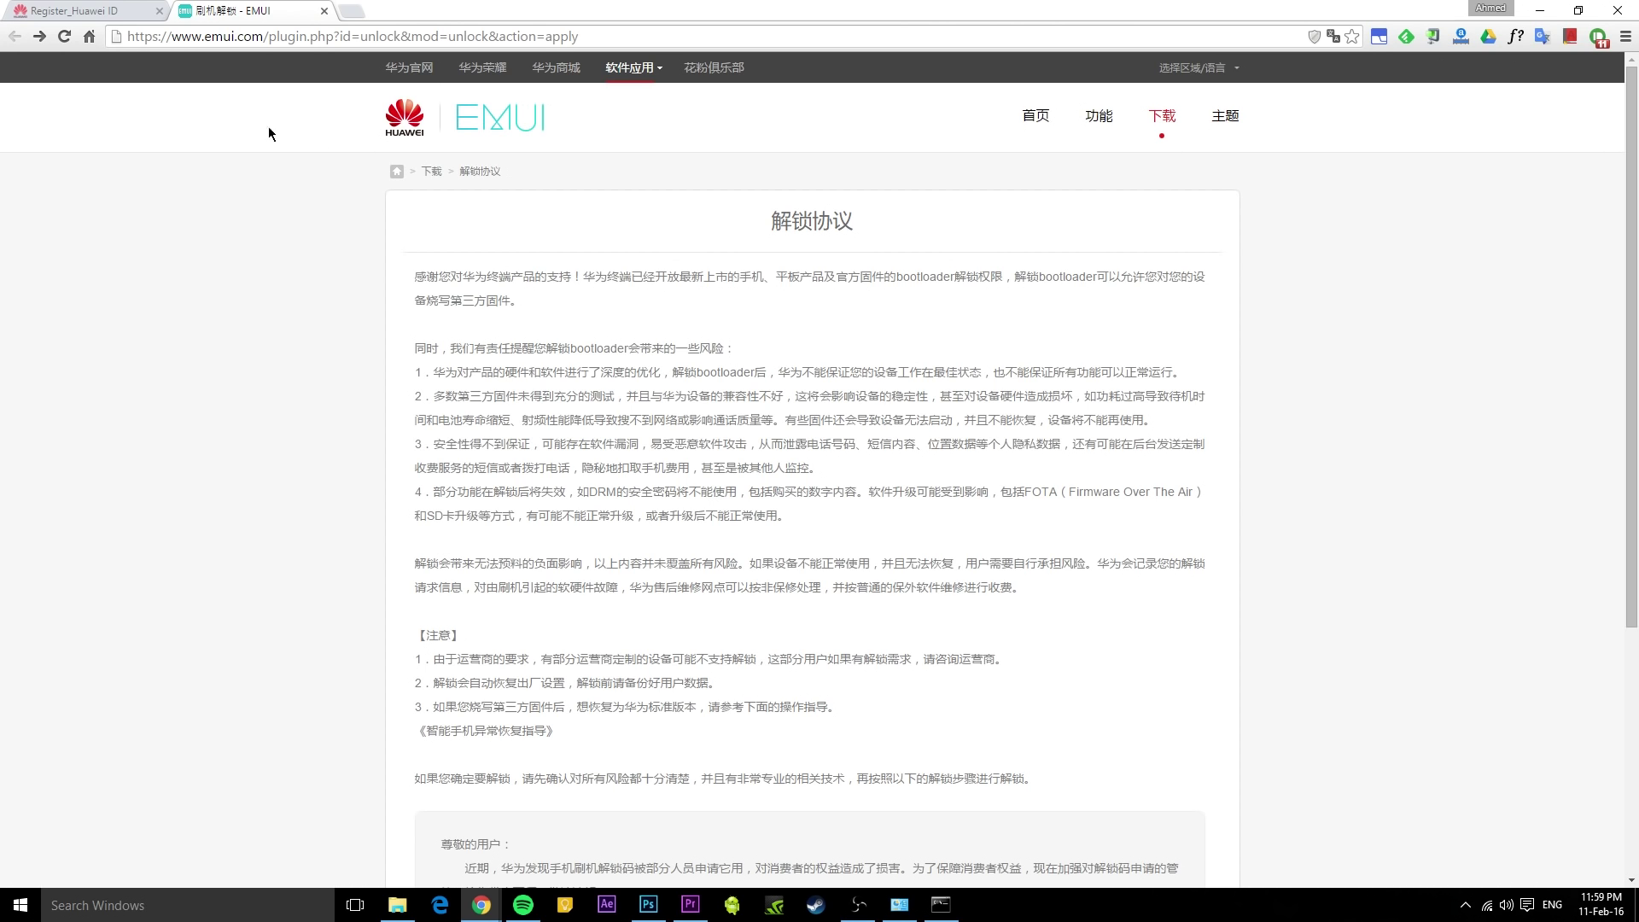
pyautogui.scroll(-5, 745, 507)
pyautogui.scroll(-3, 743, 507)
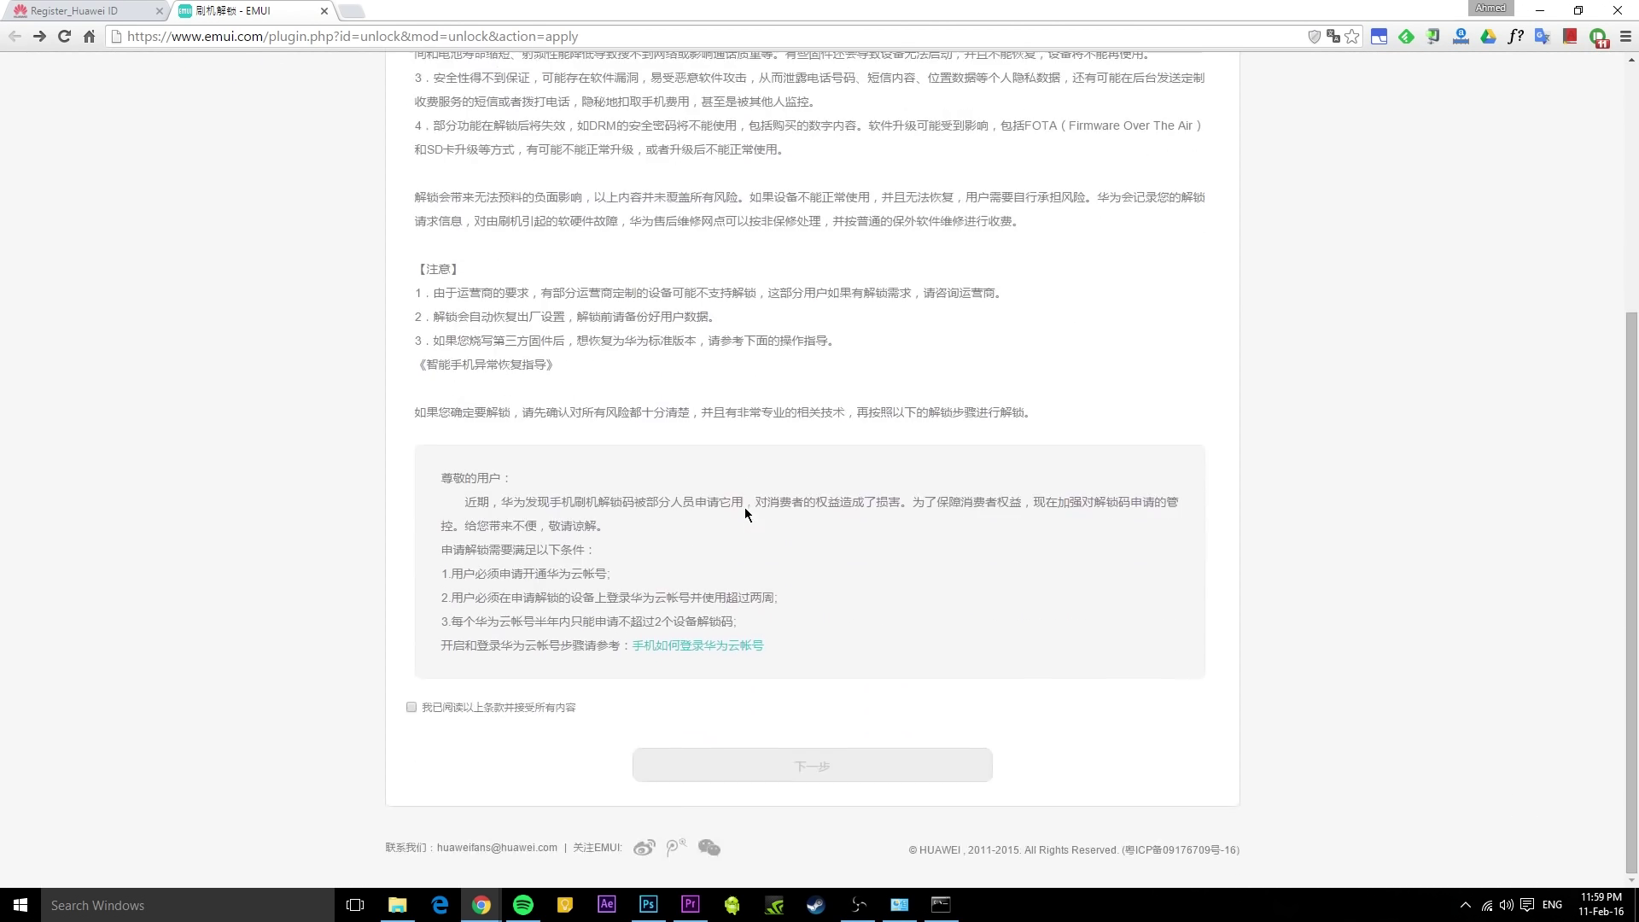
pyautogui.scroll(5, 744, 507)
pyautogui.scroll(3, 744, 507)
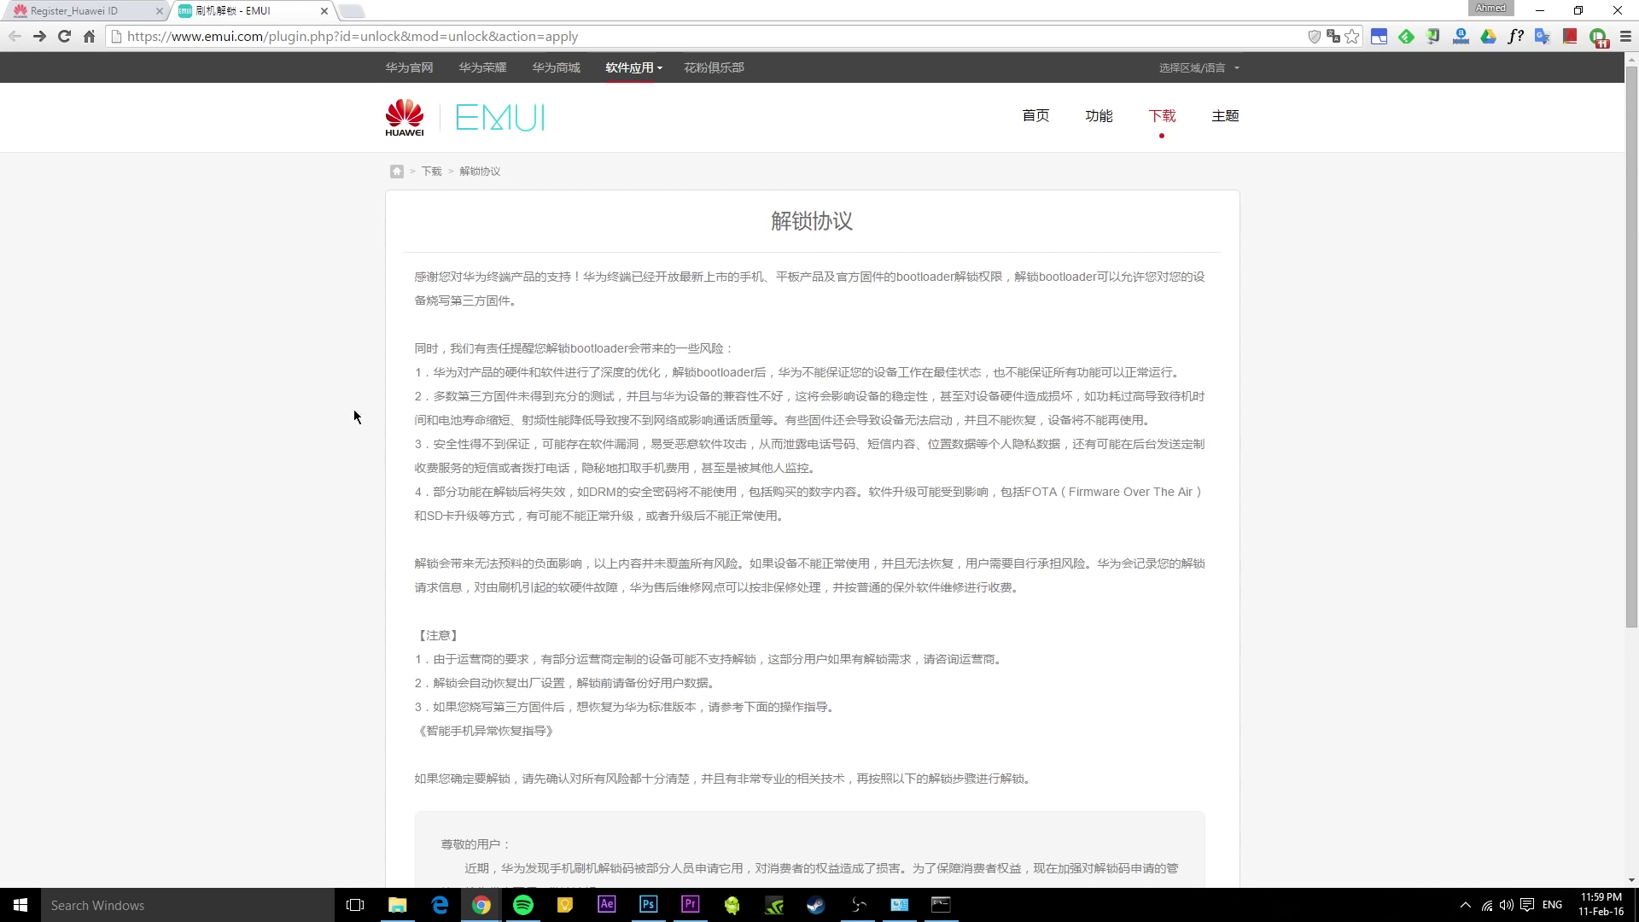
pyautogui.scroll(-2, 353, 408)
pyautogui.scroll(1, 342, 406)
pyautogui.scroll(1, 341, 407)
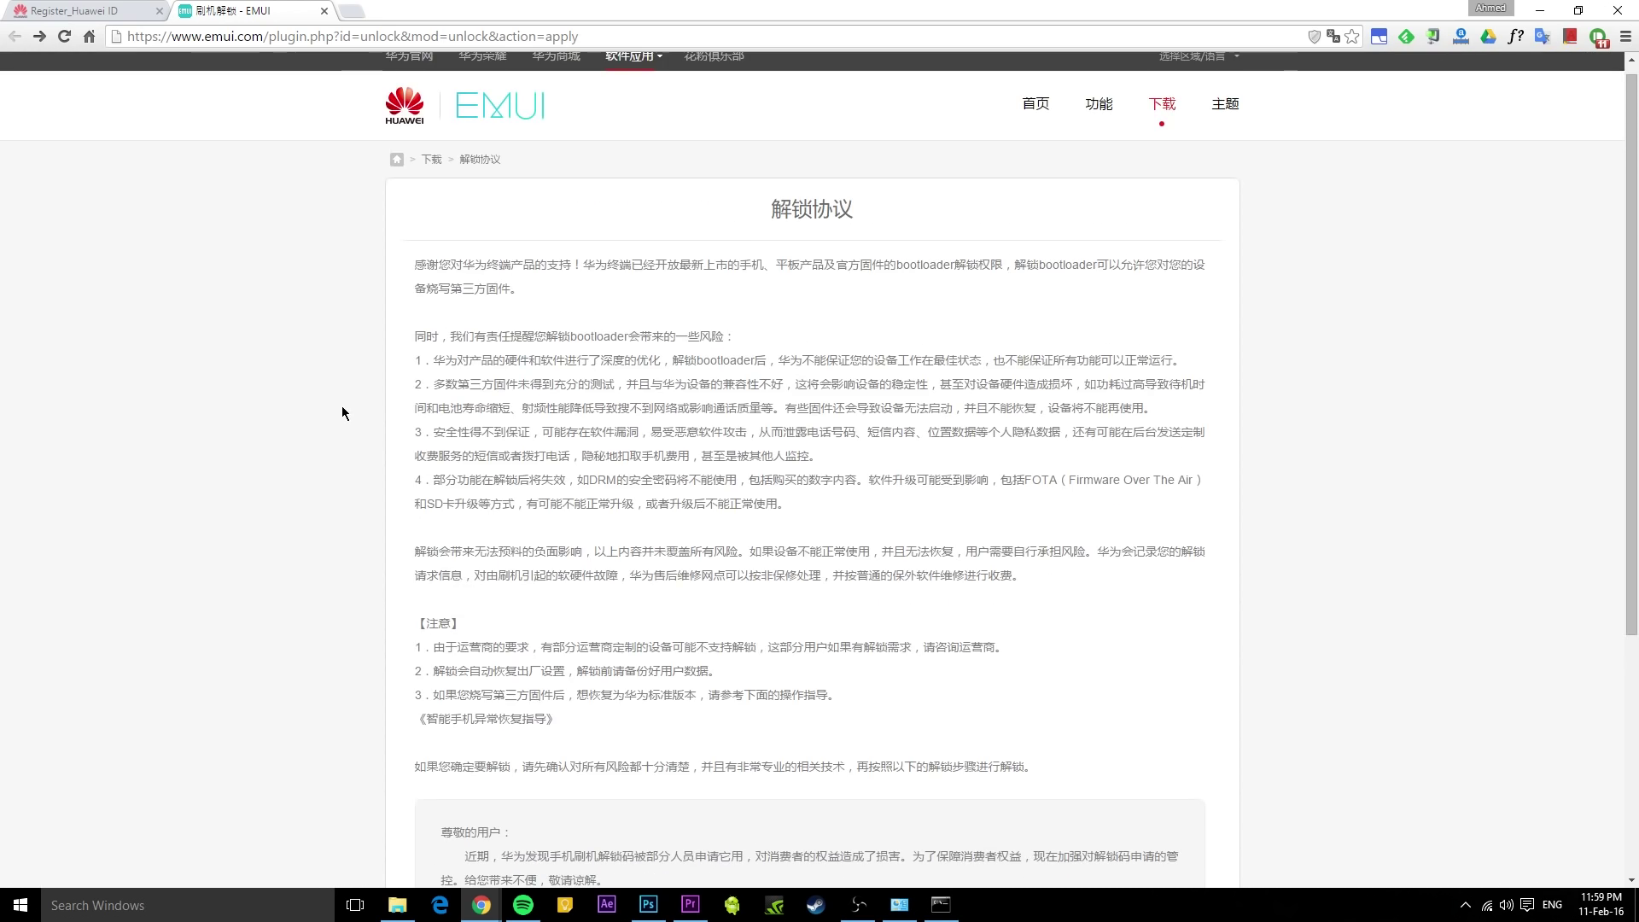
pyautogui.click(1331, 36)
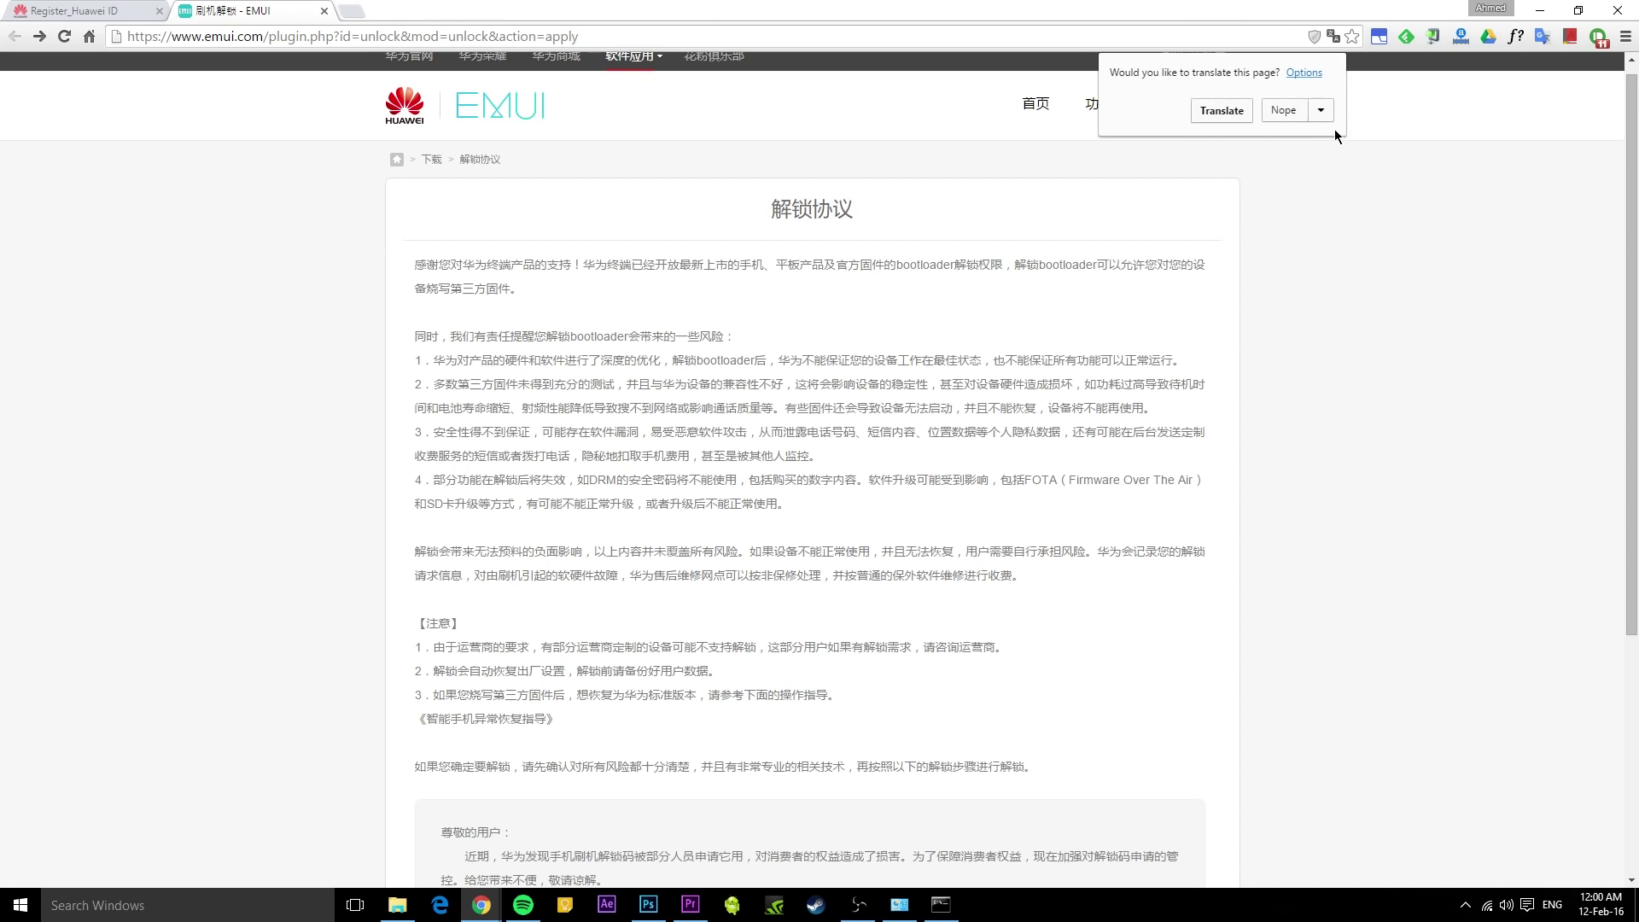
pyautogui.click(1220, 110)
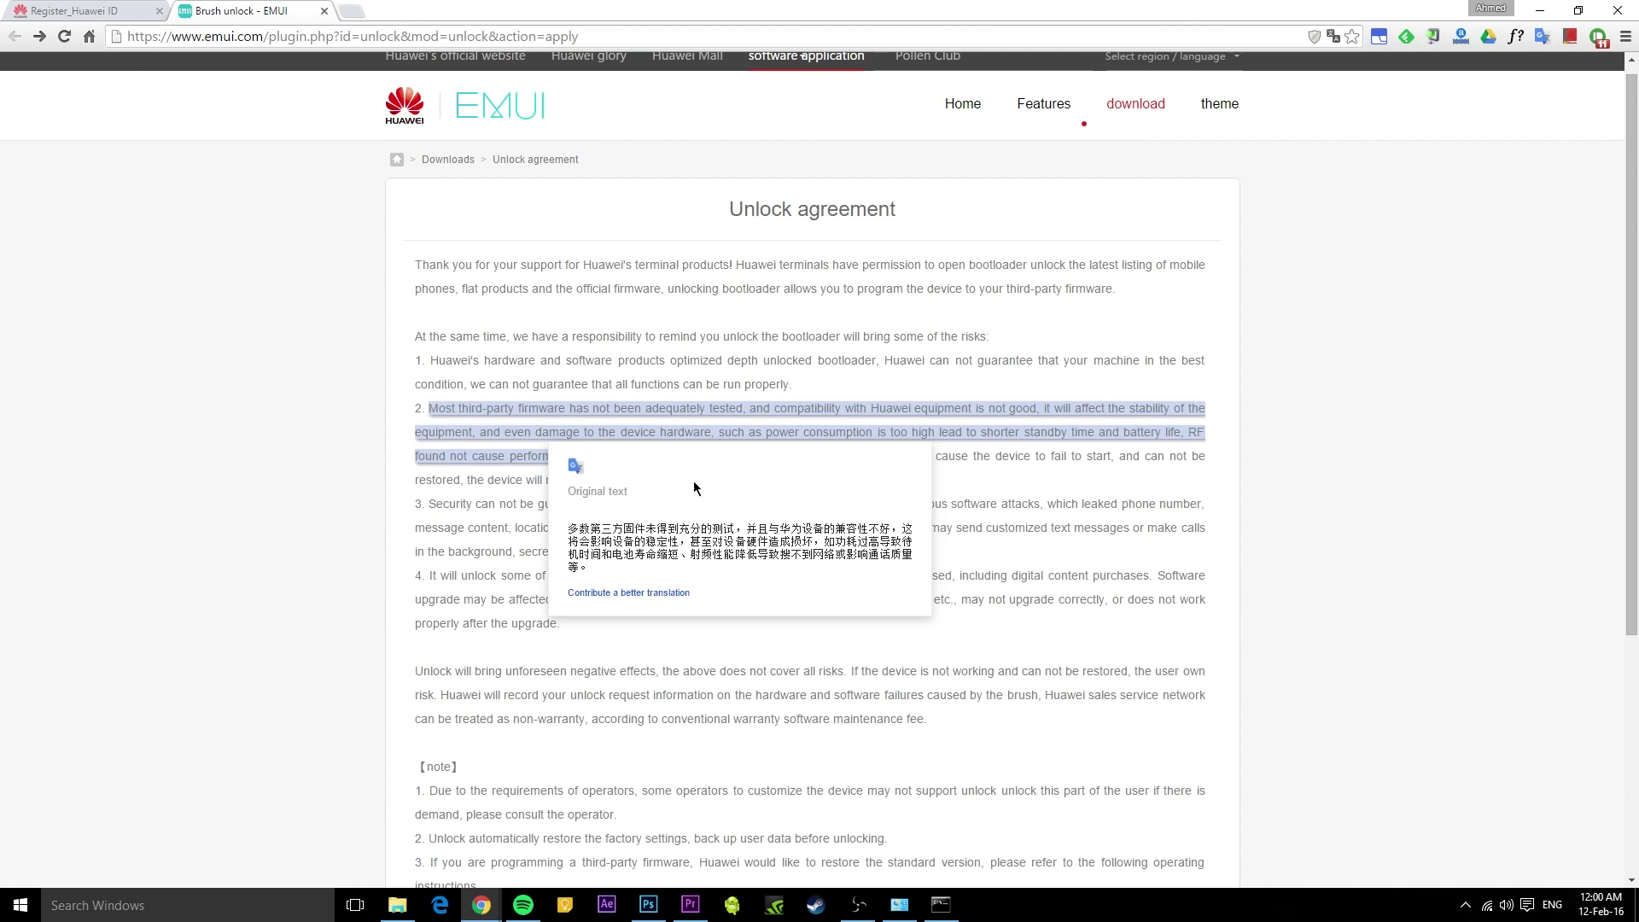
pyautogui.scroll(-1, 1413, 449)
pyautogui.scroll(-5, 1412, 449)
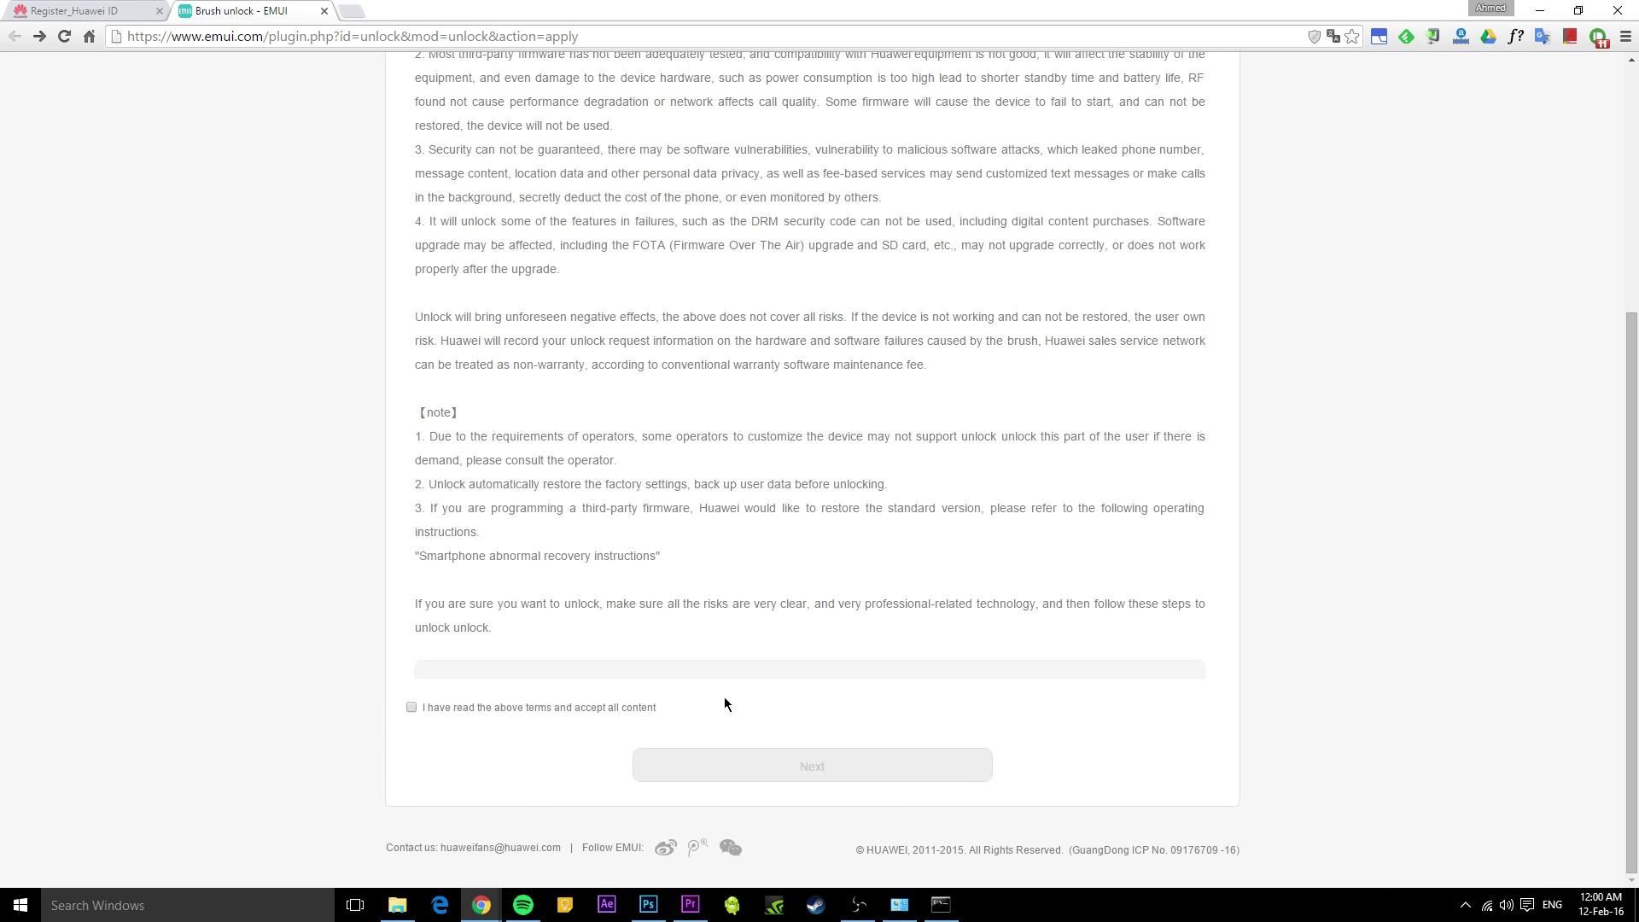
pyautogui.click(411, 709)
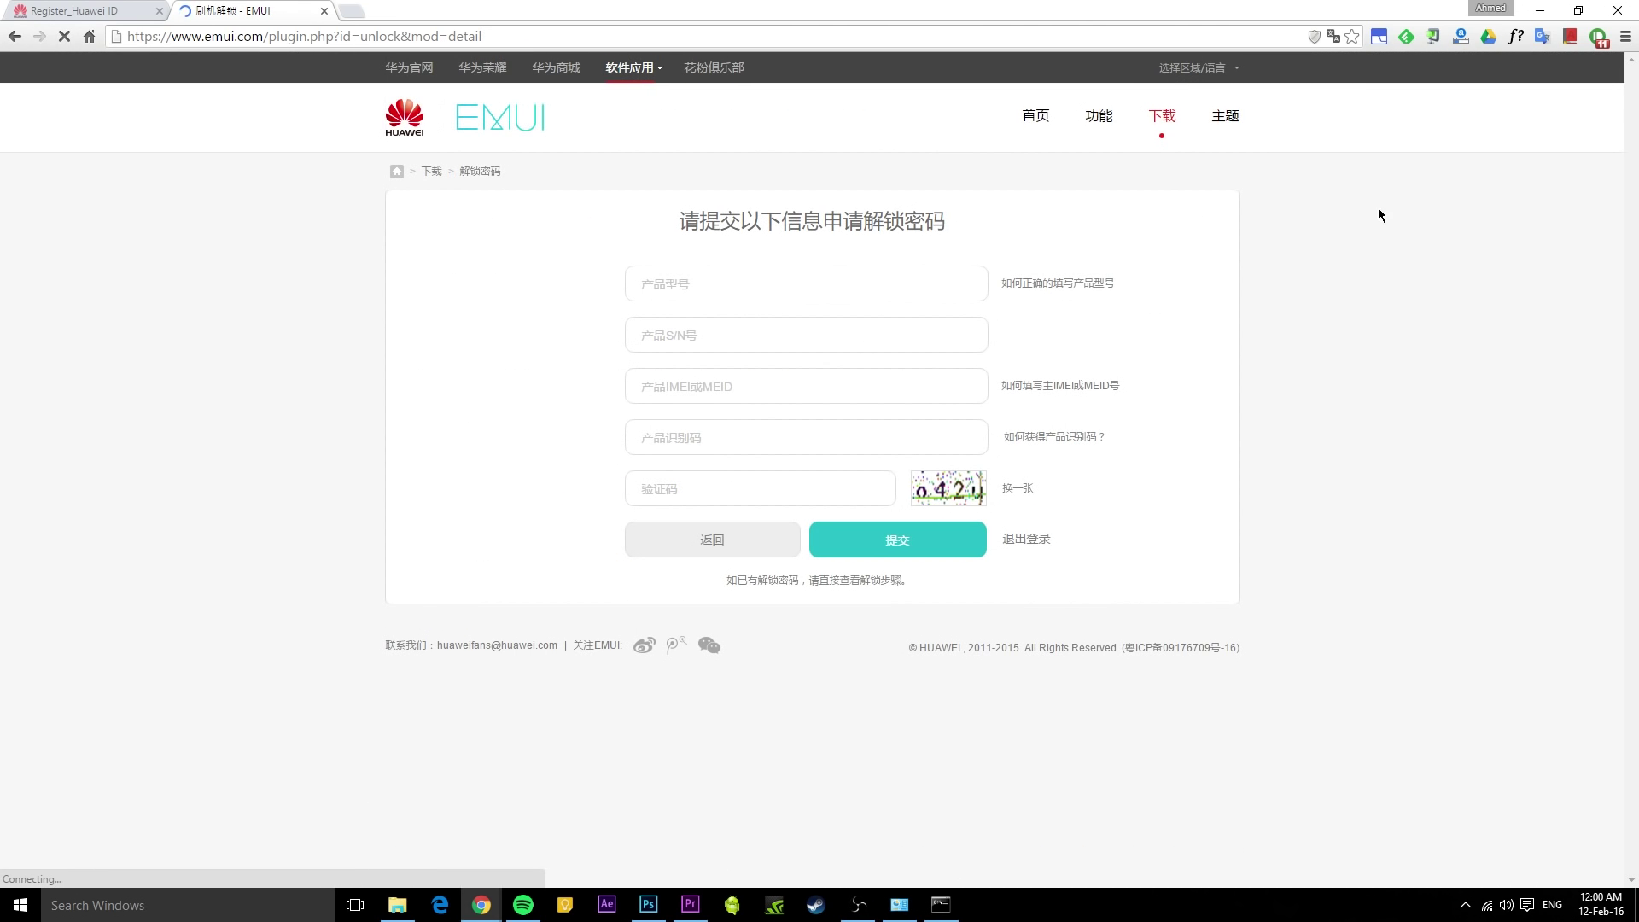
# Translate the EMUI unlock password form into English and dismiss the translation notice.
pyautogui.click(1333, 36)
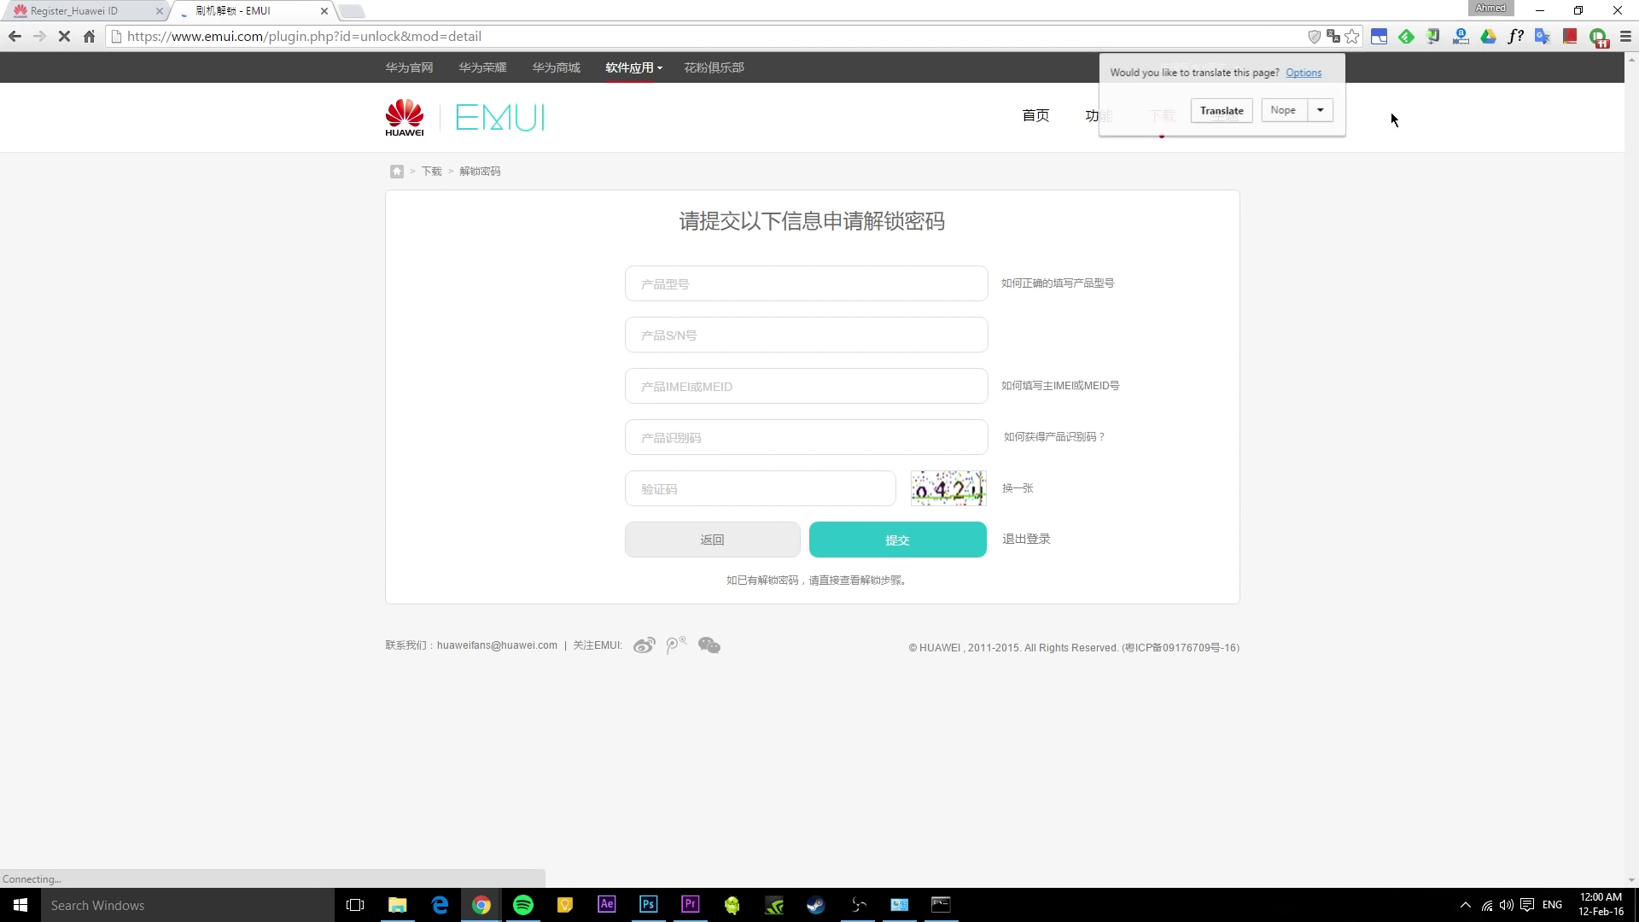
pyautogui.click(1221, 110)
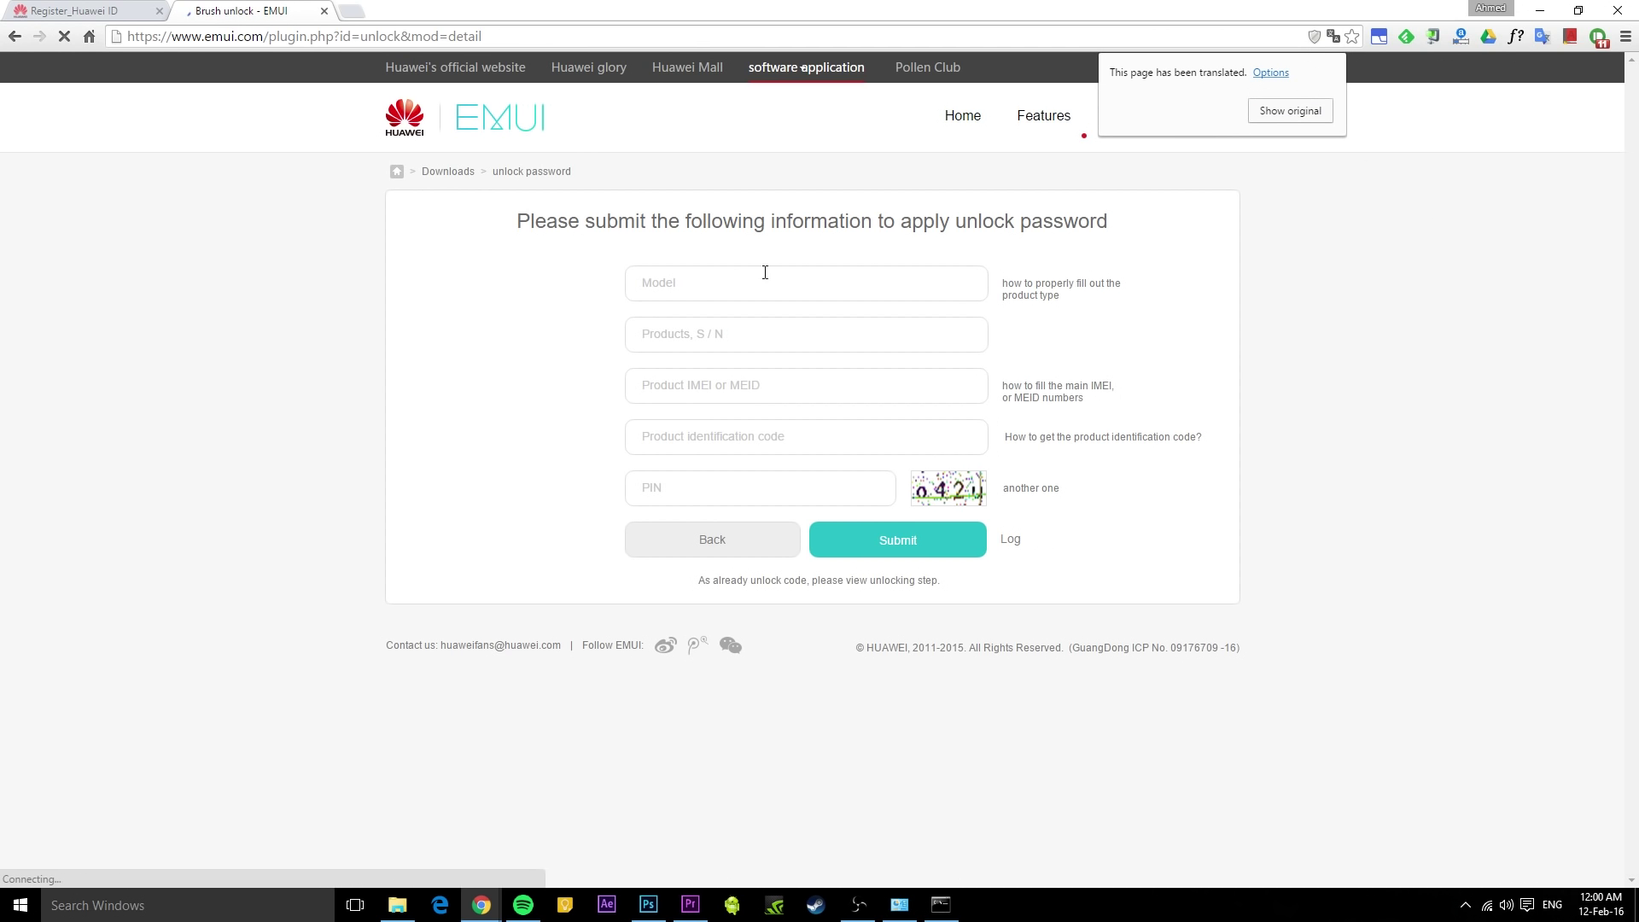
pyautogui.click(1301, 275)
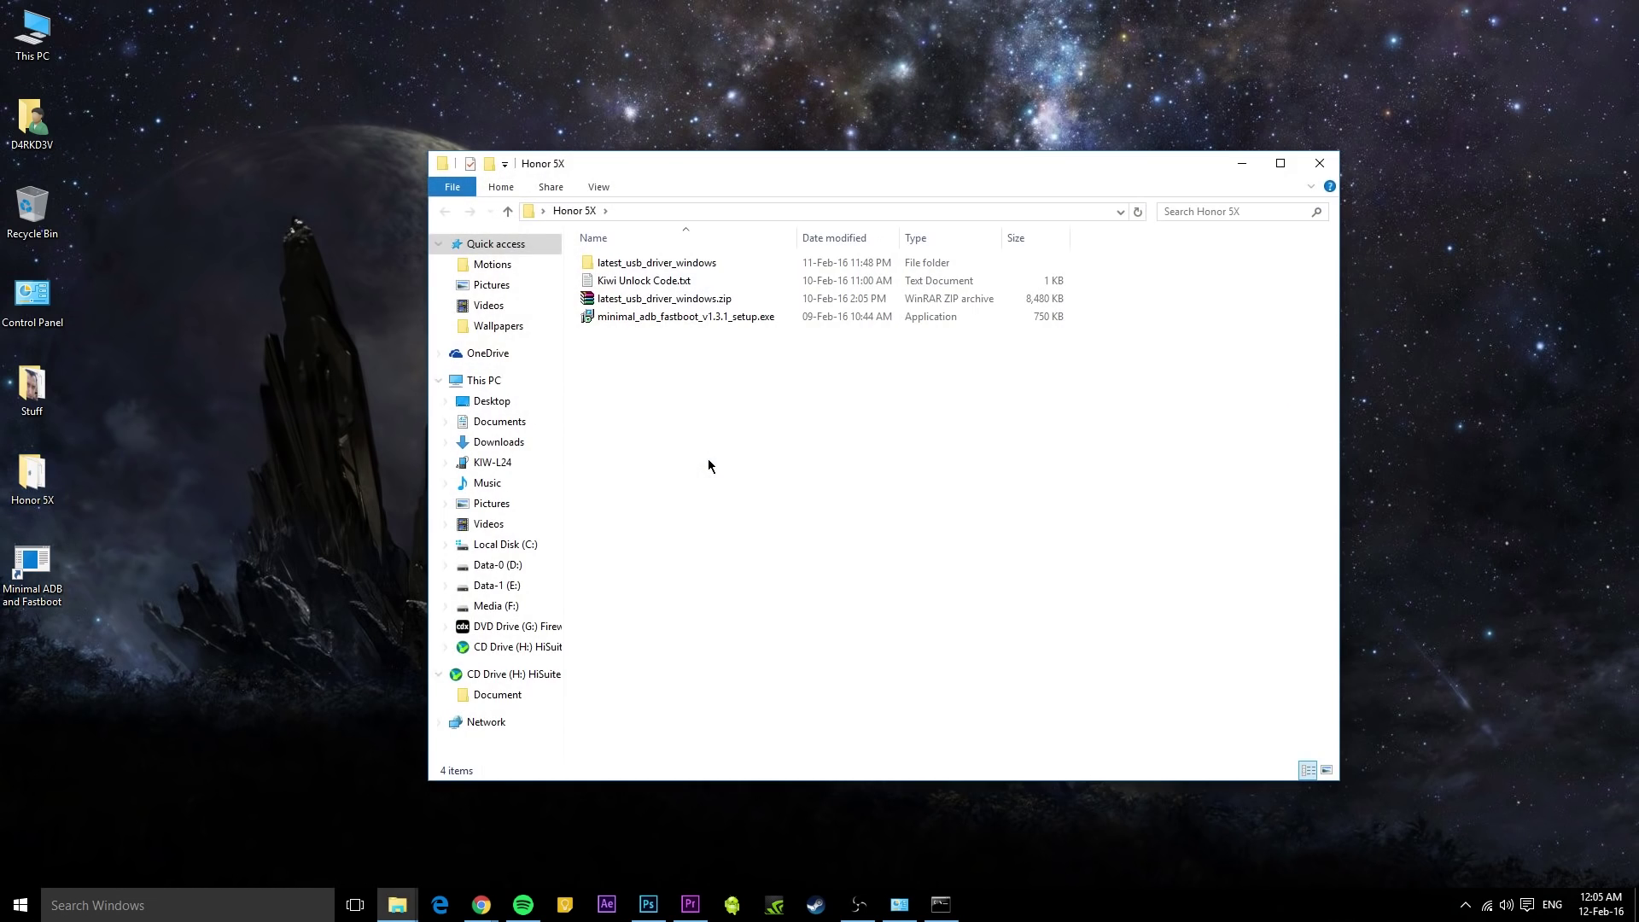
# Open the Honor 5X folder containing Kiwi Unlock Code.txt and return to the command window.
pyautogui.click(644, 281)
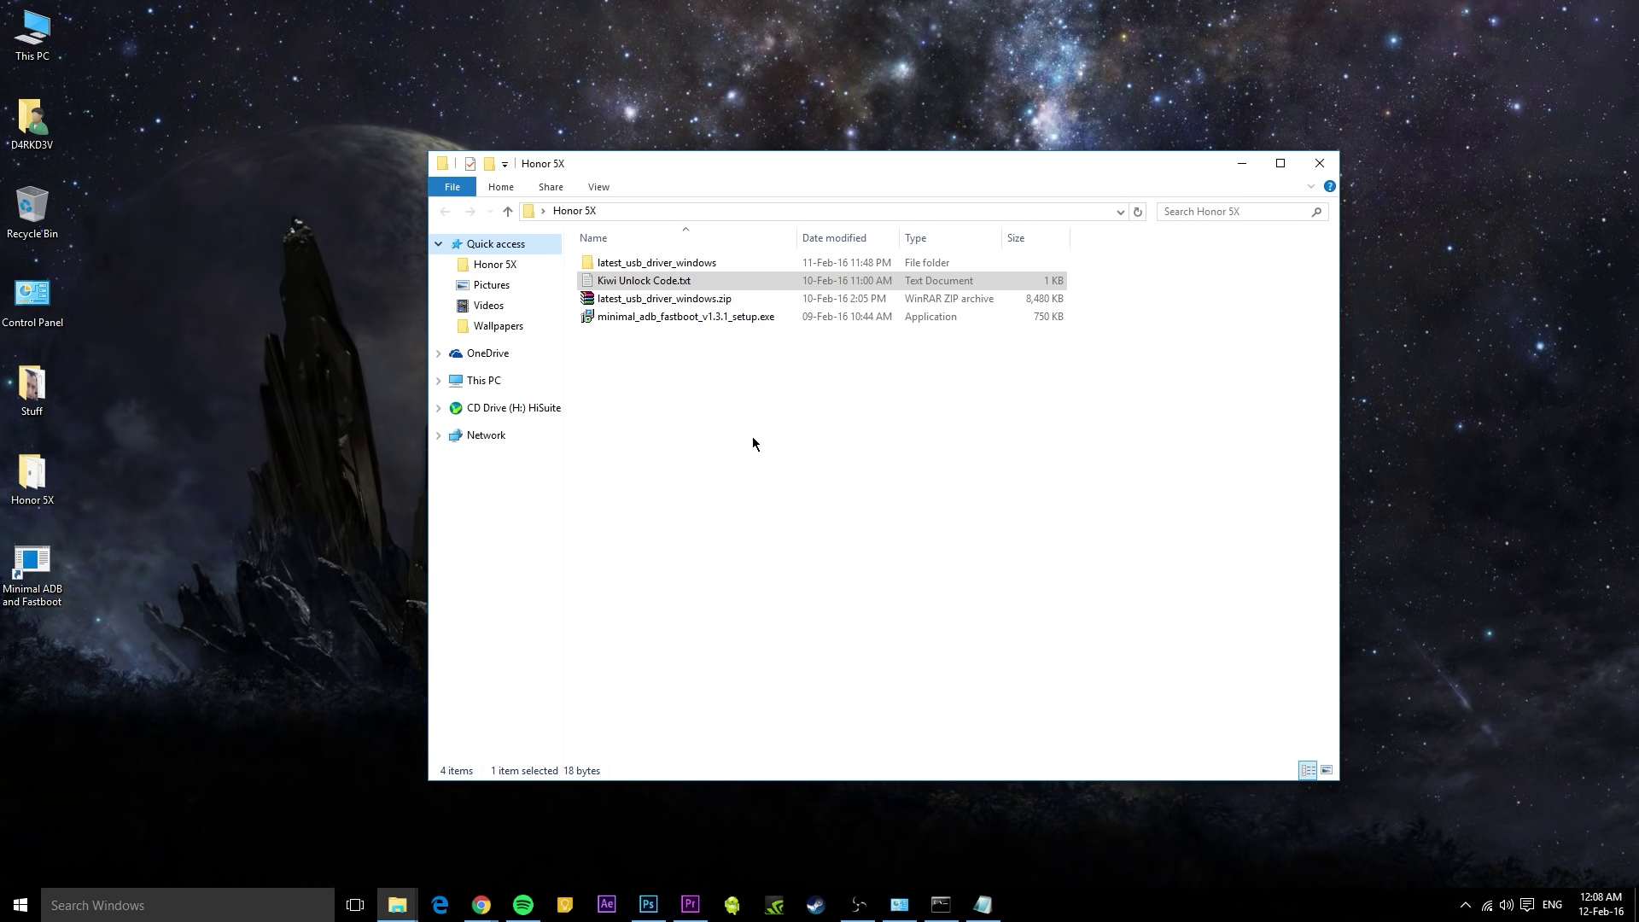
pyautogui.hotkey('alt', 'Tab')
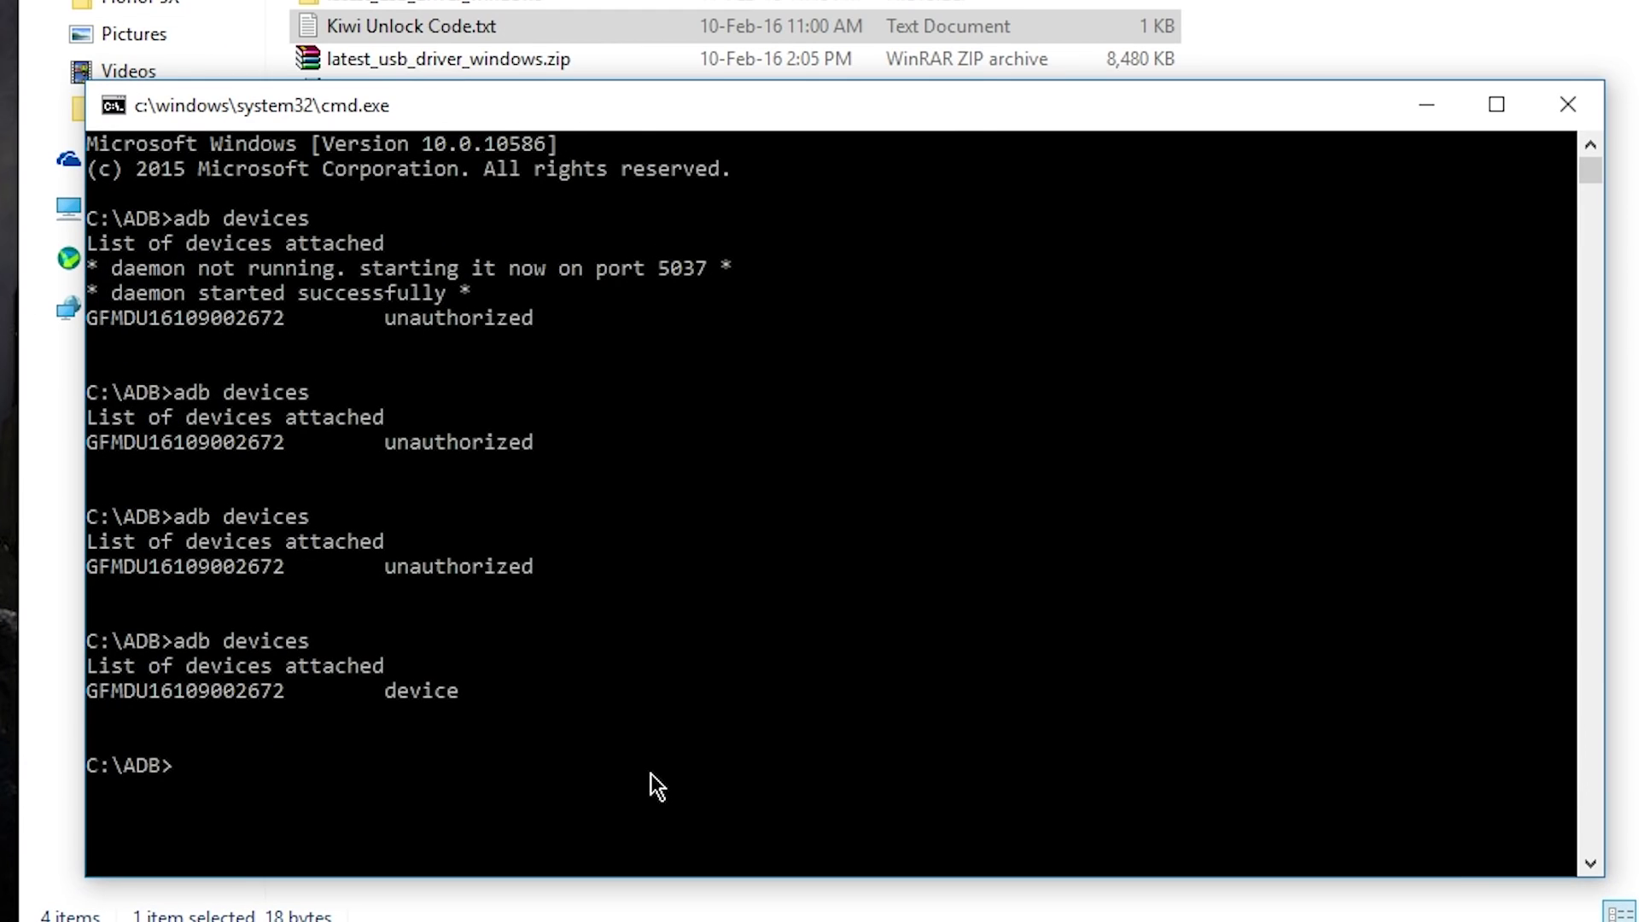
pyautogui.write('adb')
pyautogui.write(' r')
pyautogui.write('eb')
pyautogui.write('oot')
pyautogui.write(' b')
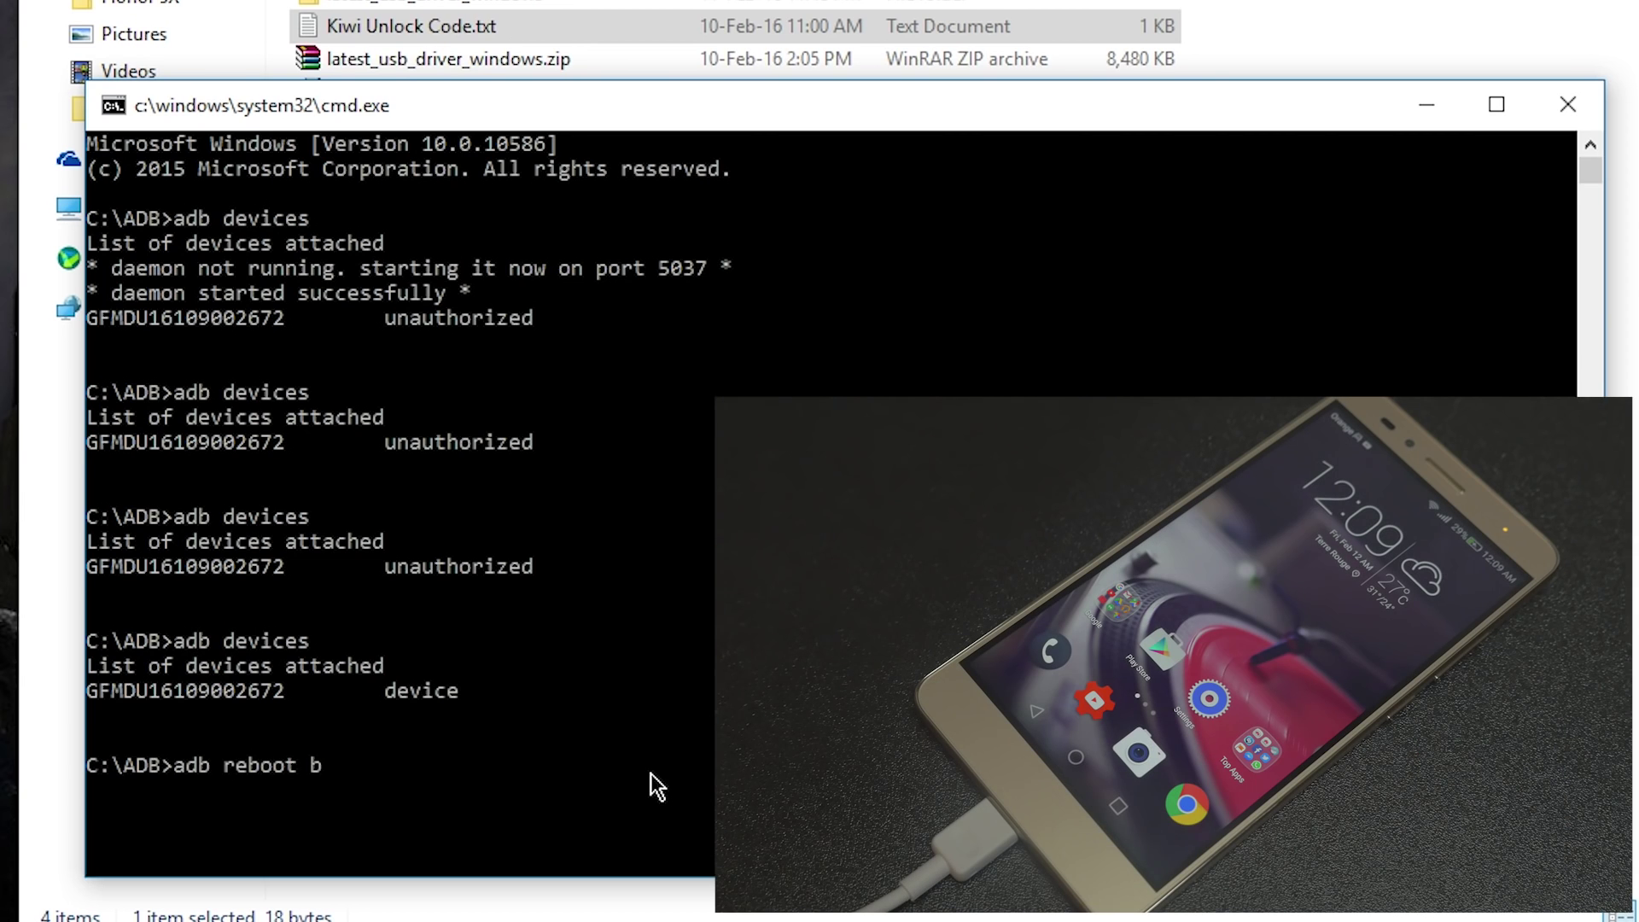
pyautogui.write('ootloader')
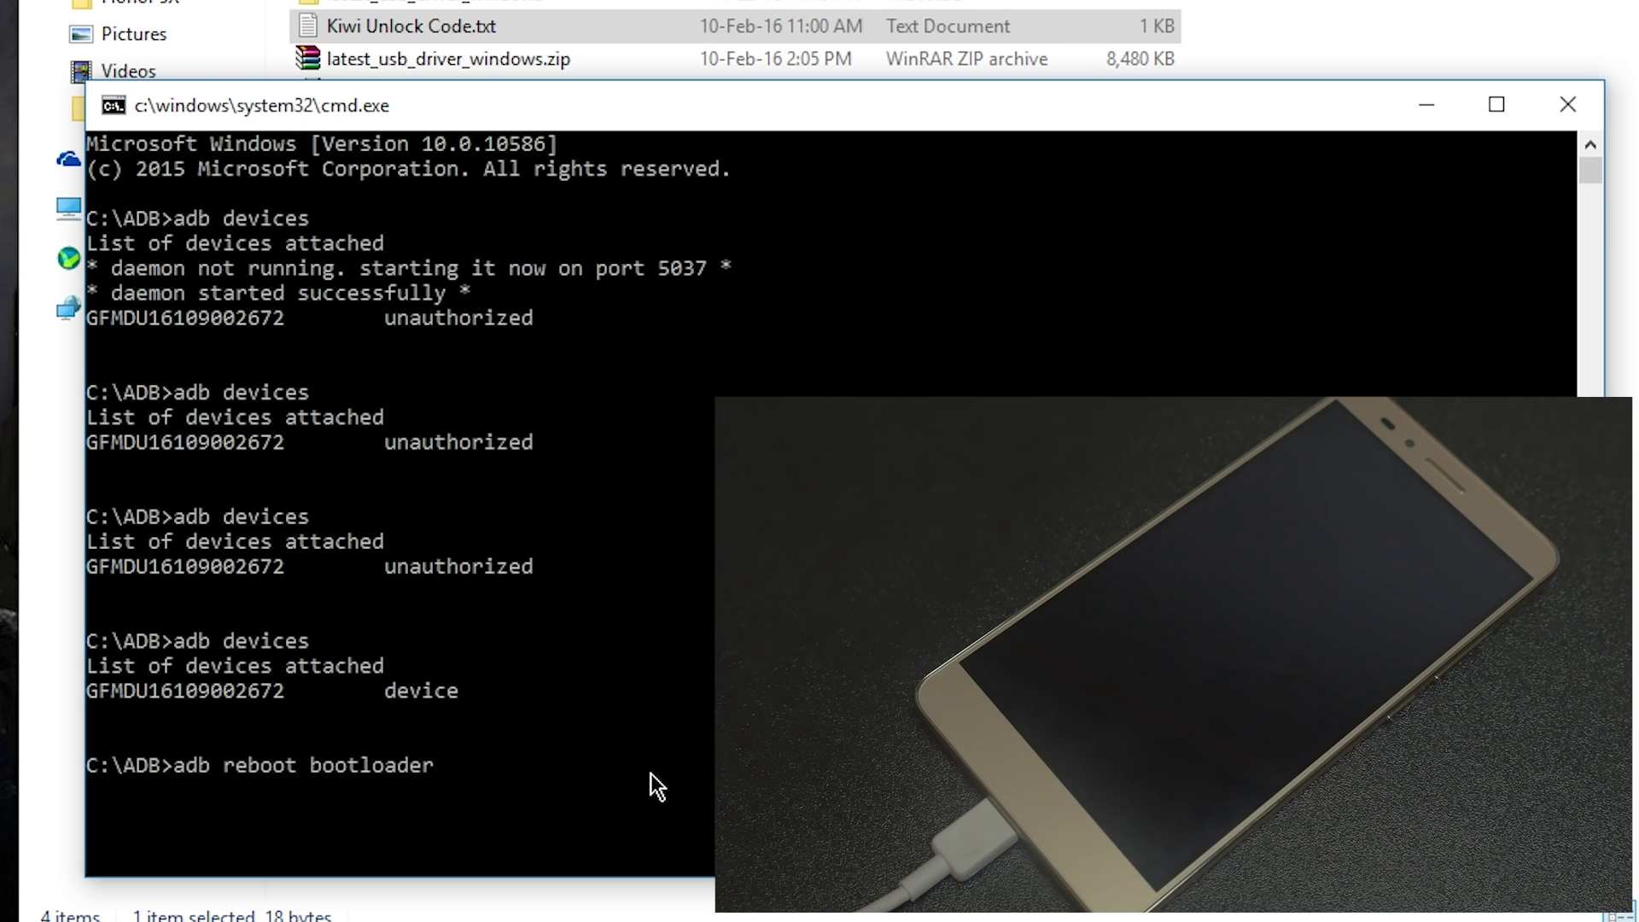
# Run adb reboot bootloader so the phone enters Fastboot & Rescue Mode.
pyautogui.press('Return')
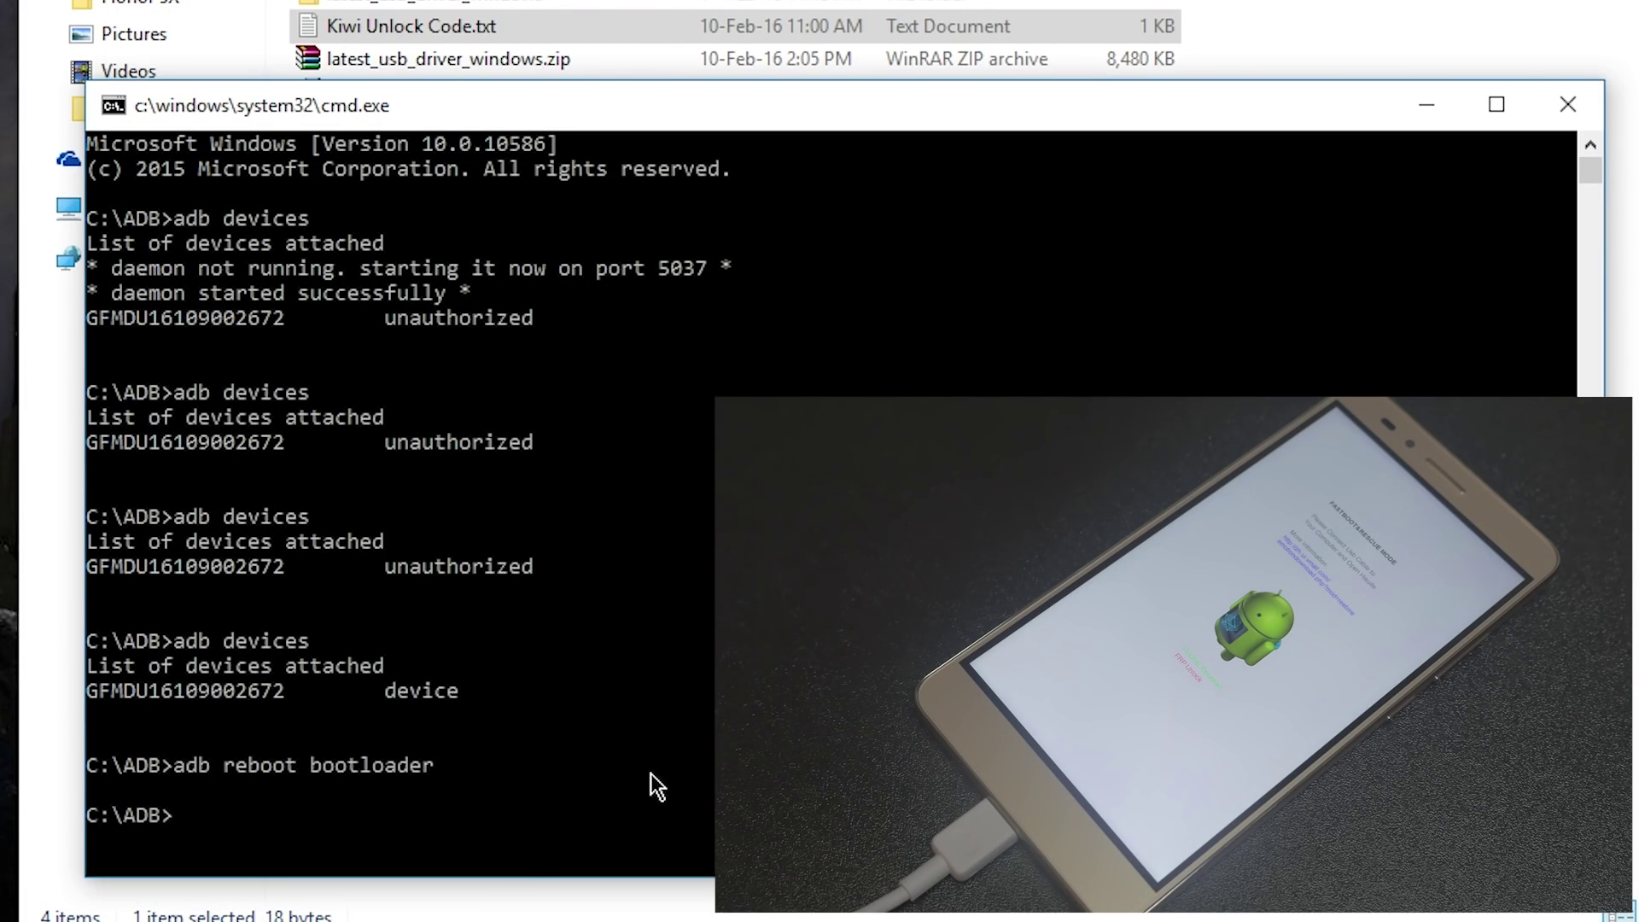
pyautogui.write('fastbo')
pyautogui.write('ot devic')
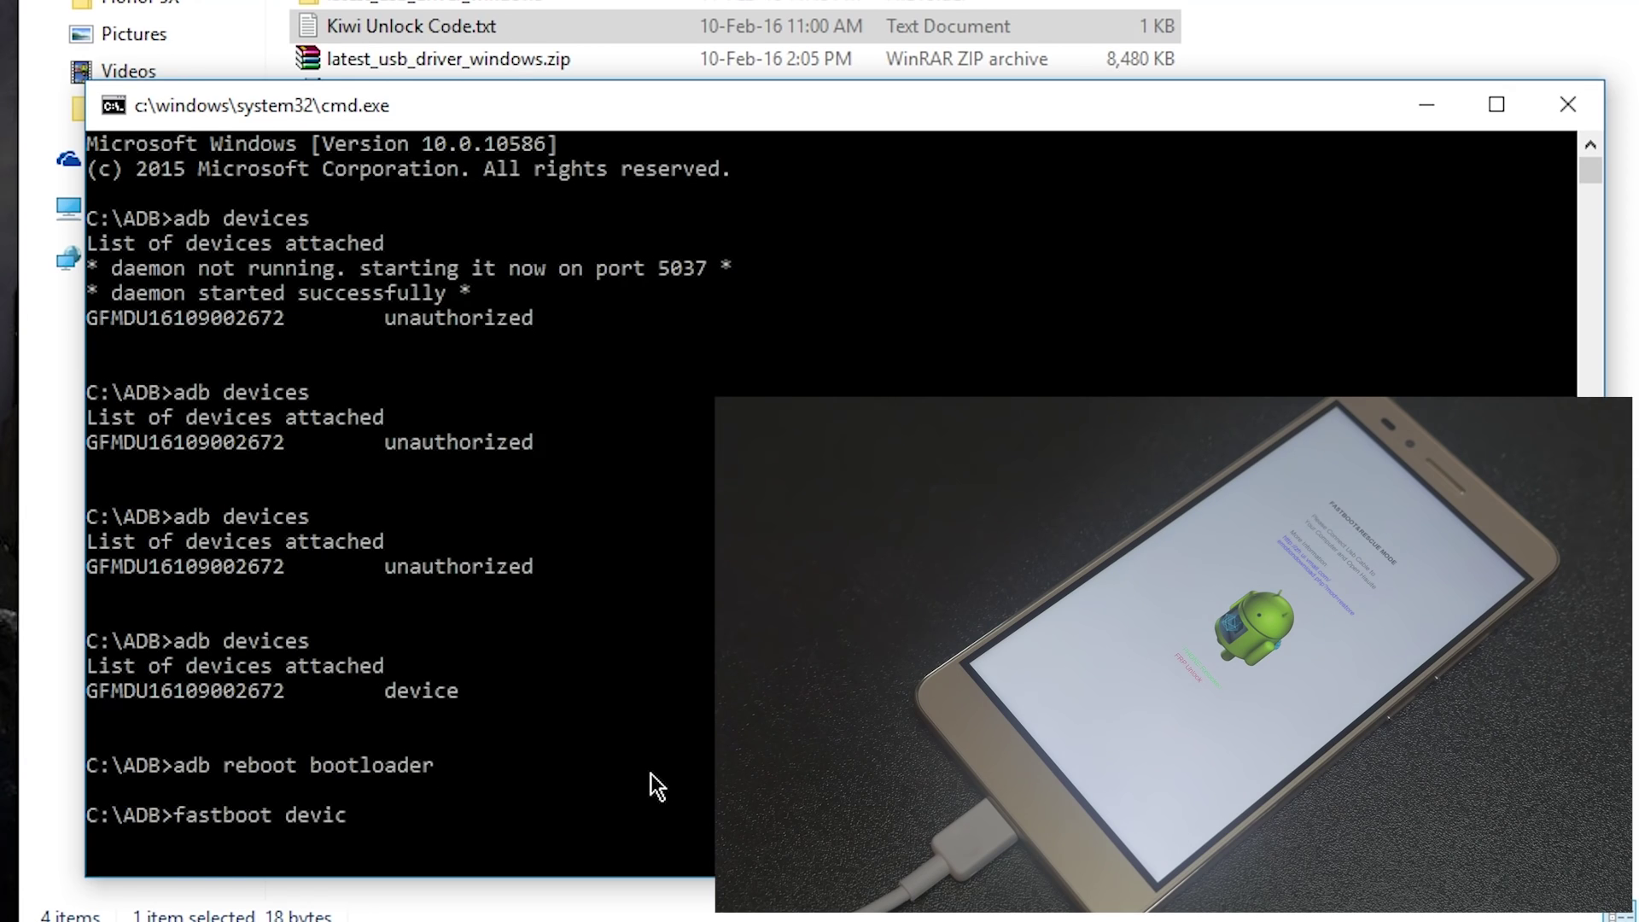
pyautogui.write('es')
# Confirm fastboot lists the phone as device fd85ec1a, then open Kiwi Unlock Code.txt.
pyautogui.press('Return')
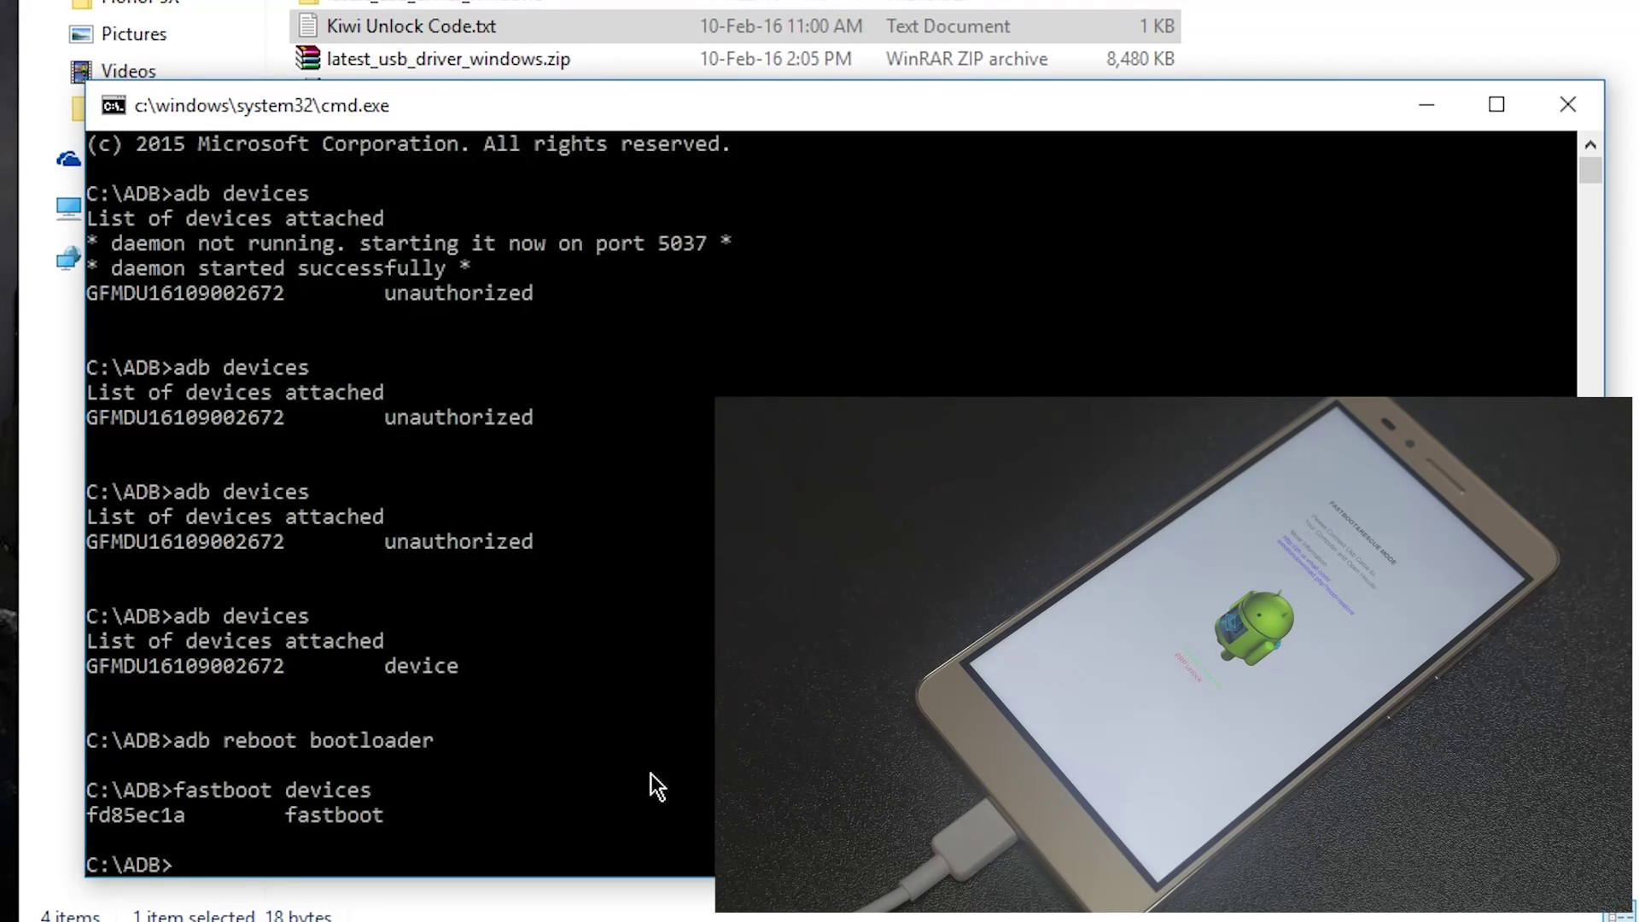
pyautogui.moveTo(185, 816); pyautogui.dragTo(91, 815)
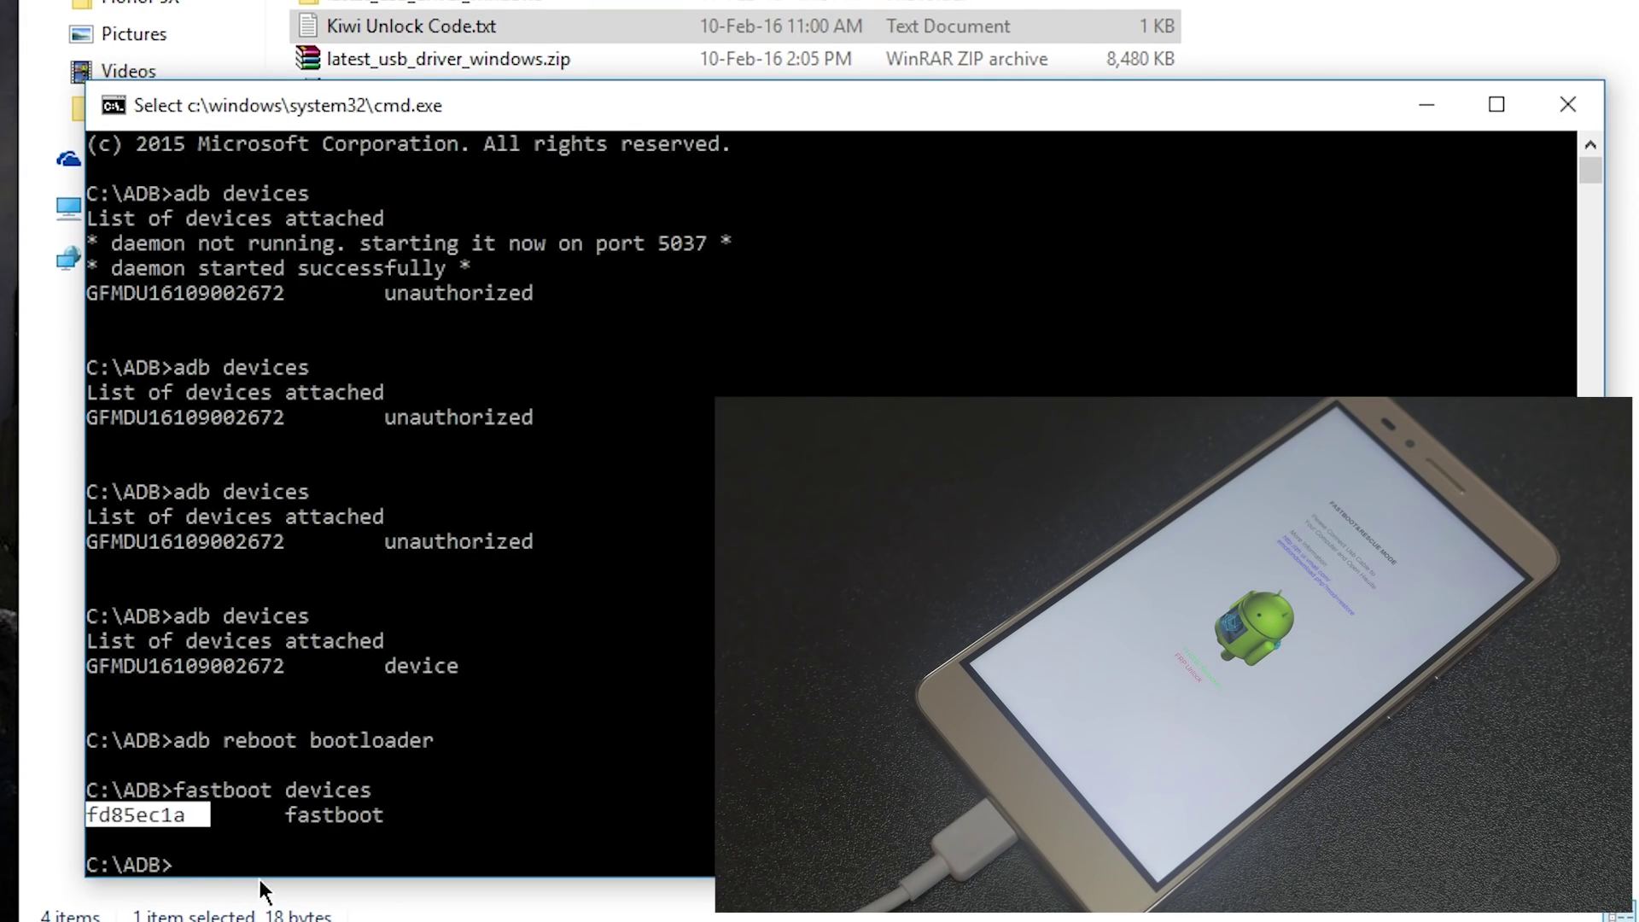
pyautogui.click(237, 861)
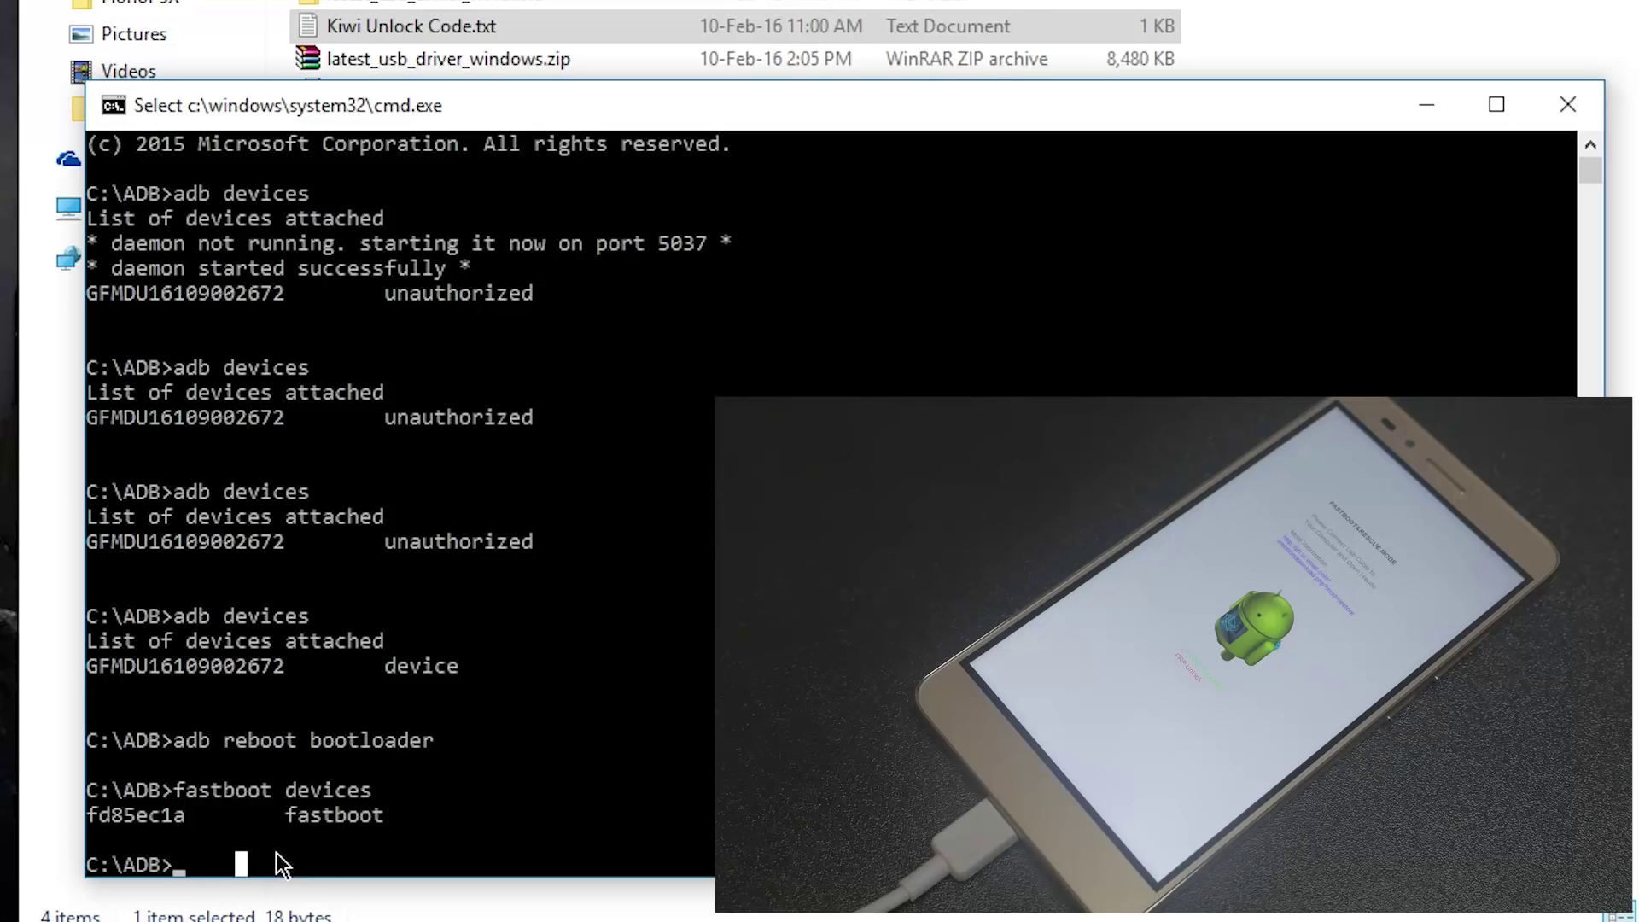
pyautogui.write('f')
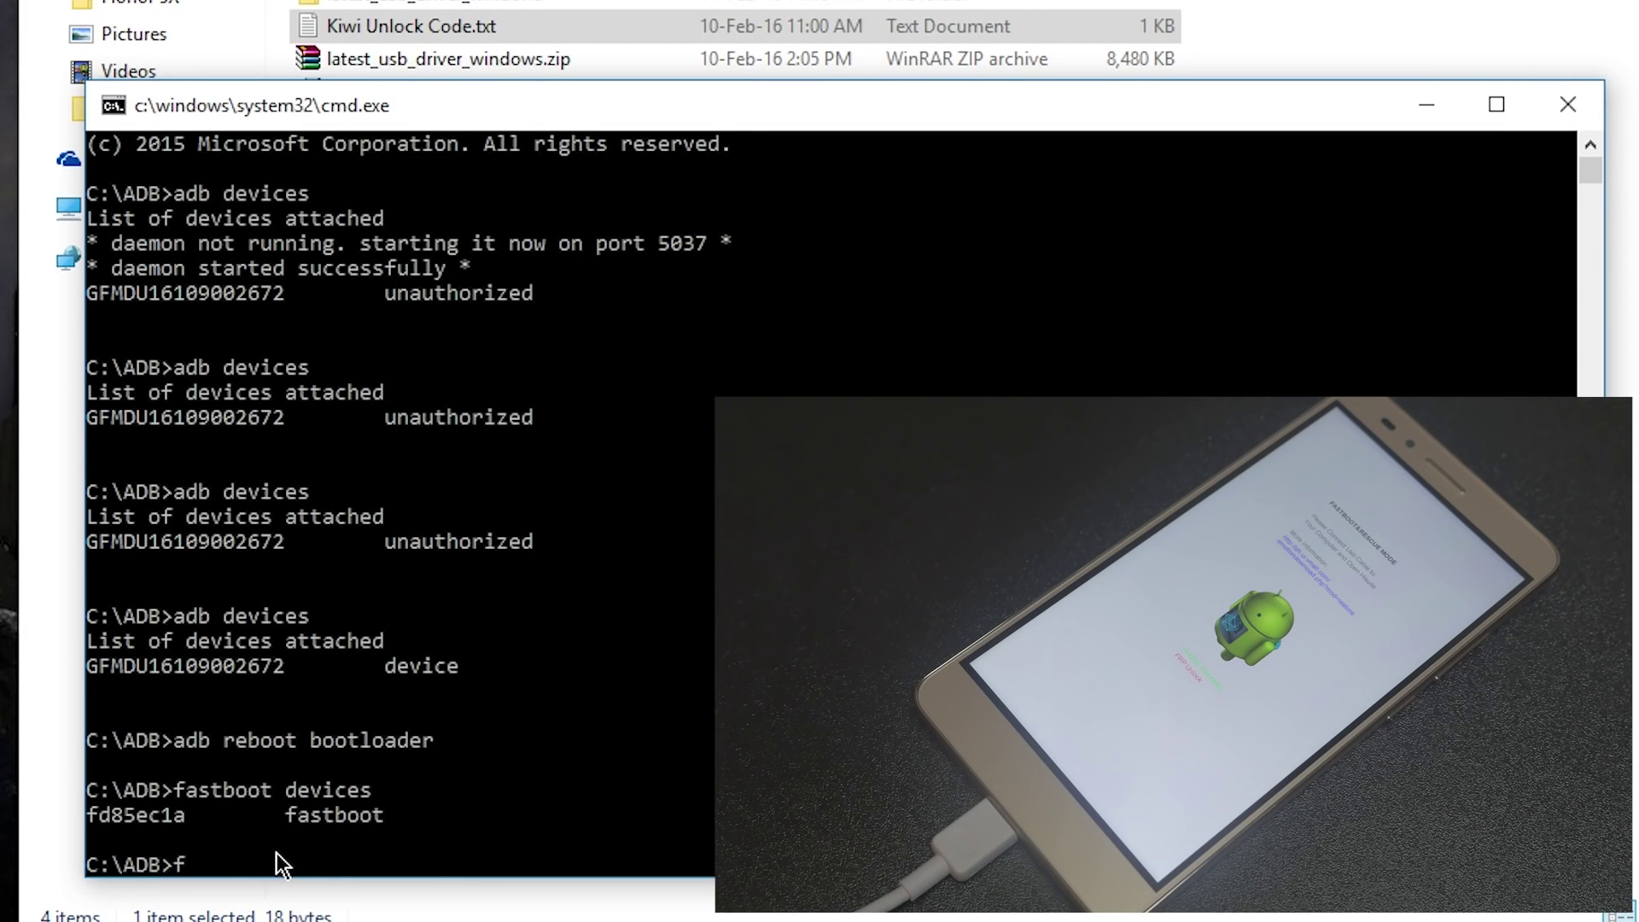
pyautogui.write('astboot oe')
pyautogui.write('m unlock')
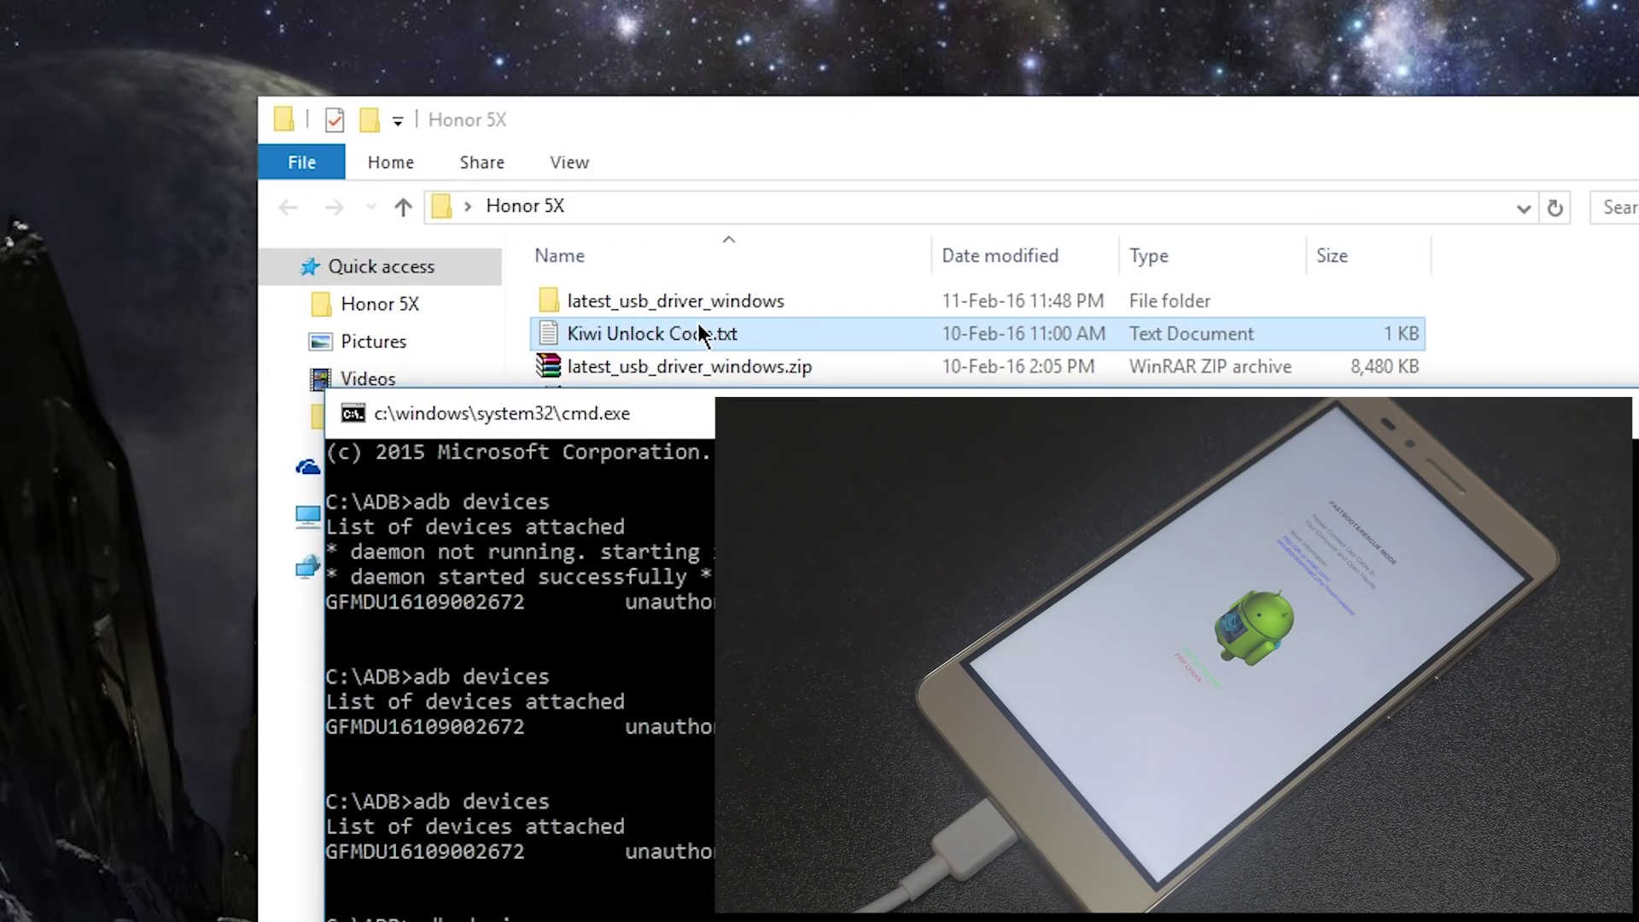
pyautogui.doubleClick(699, 332)
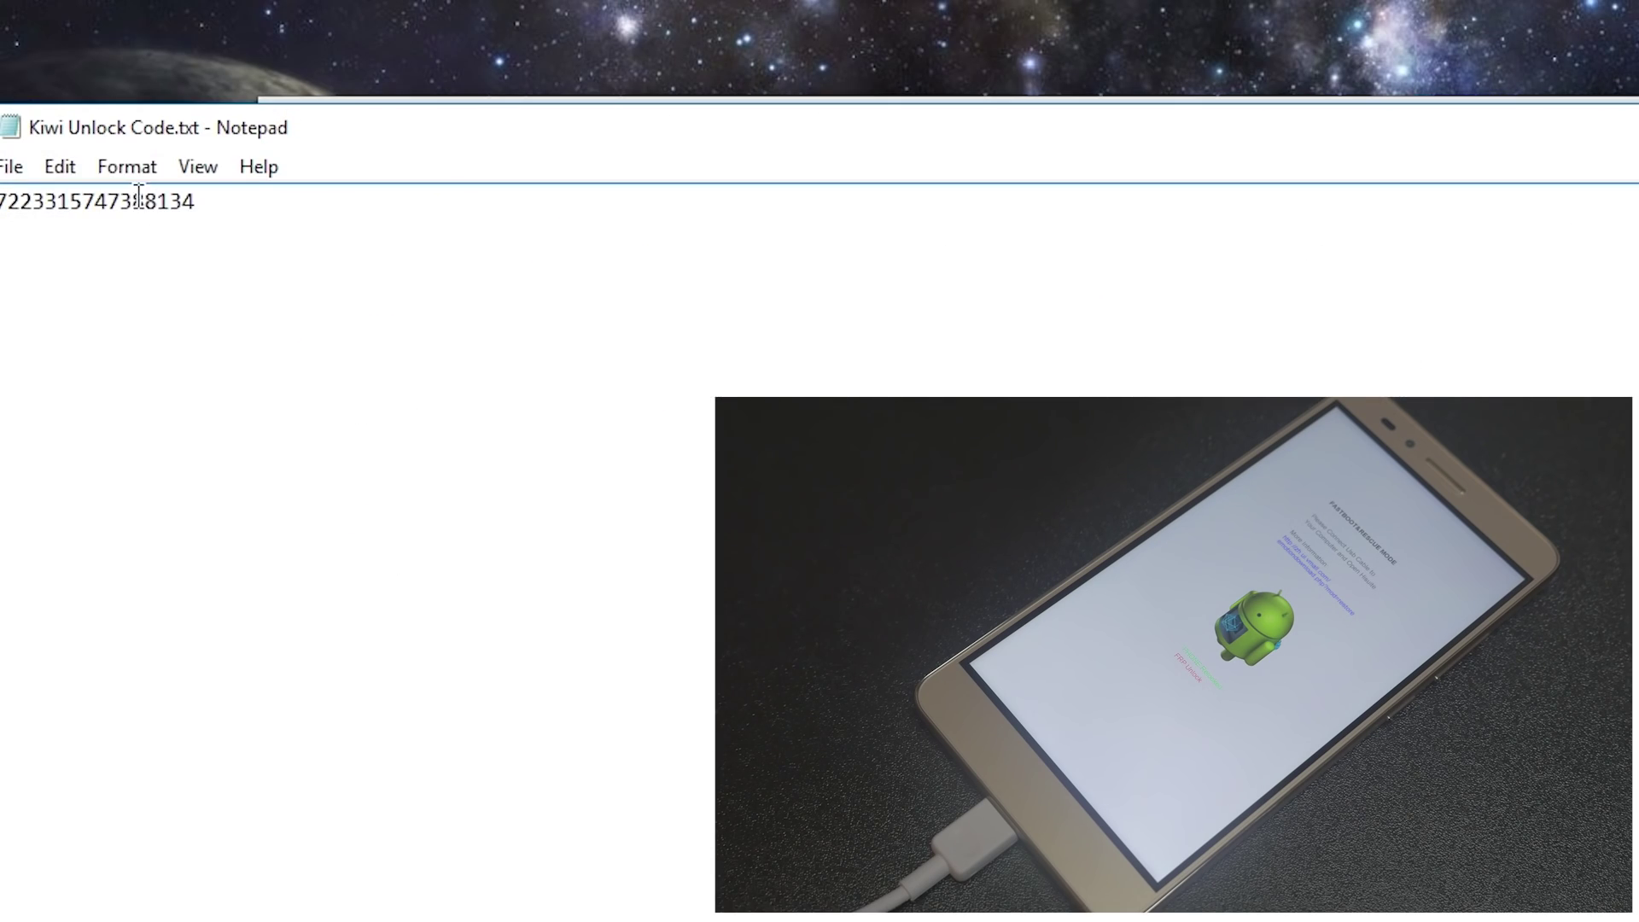
# Copy the unlock code number from Kiwi Unlock Code.txt in Notepad.
pyautogui.doubleClick(137, 199)
pyautogui.rightClick(136, 199)
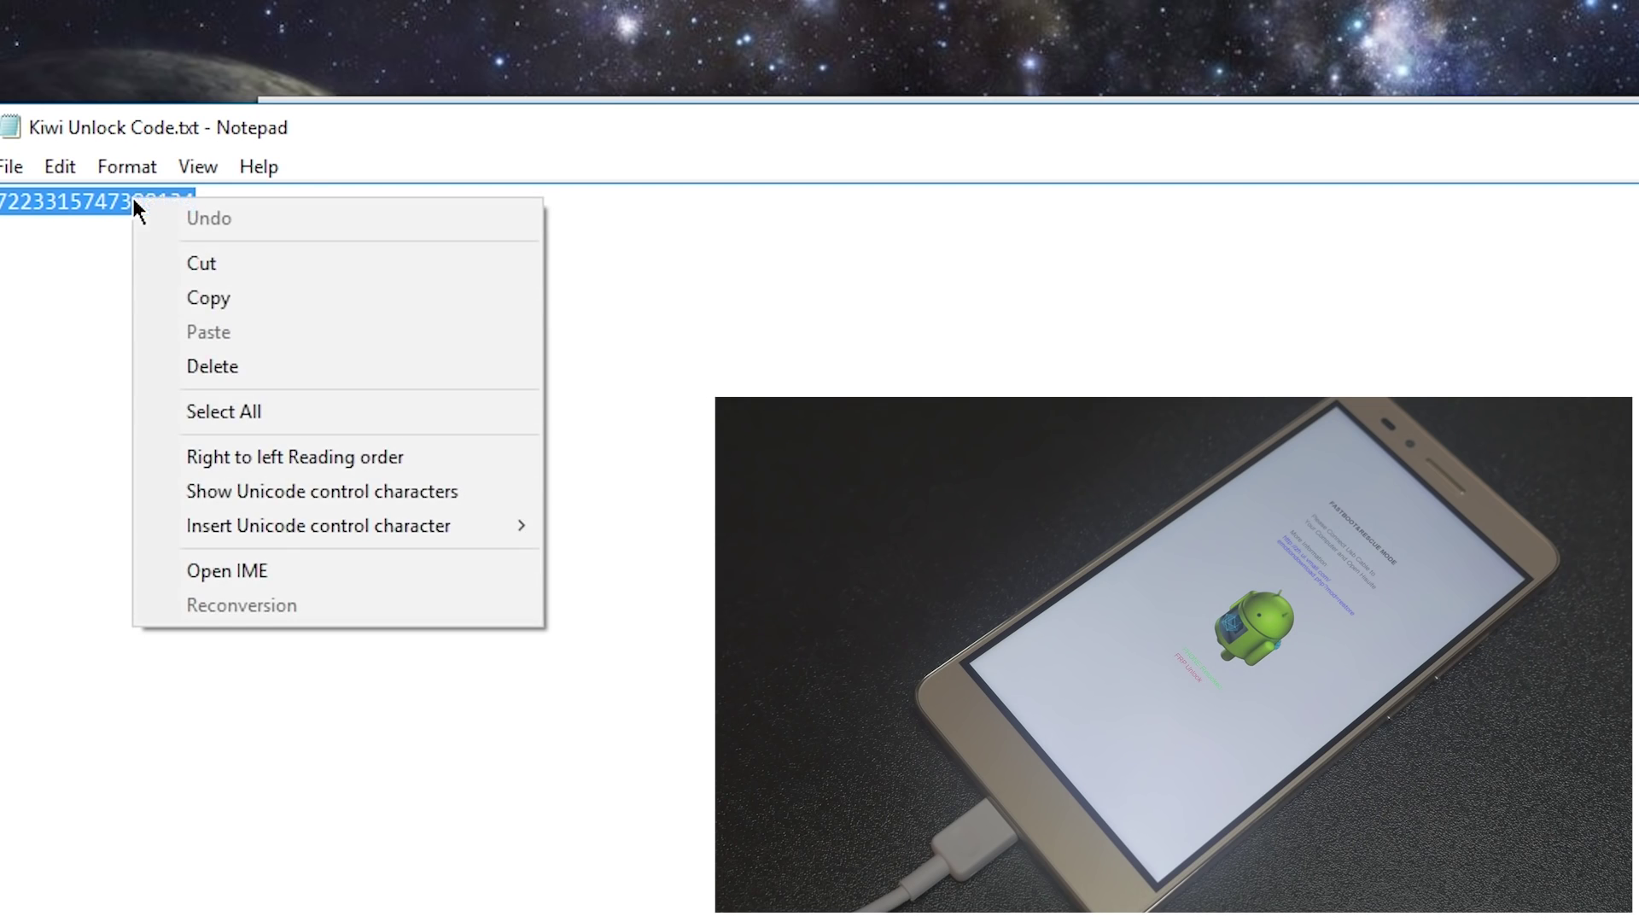
pyautogui.click(206, 297)
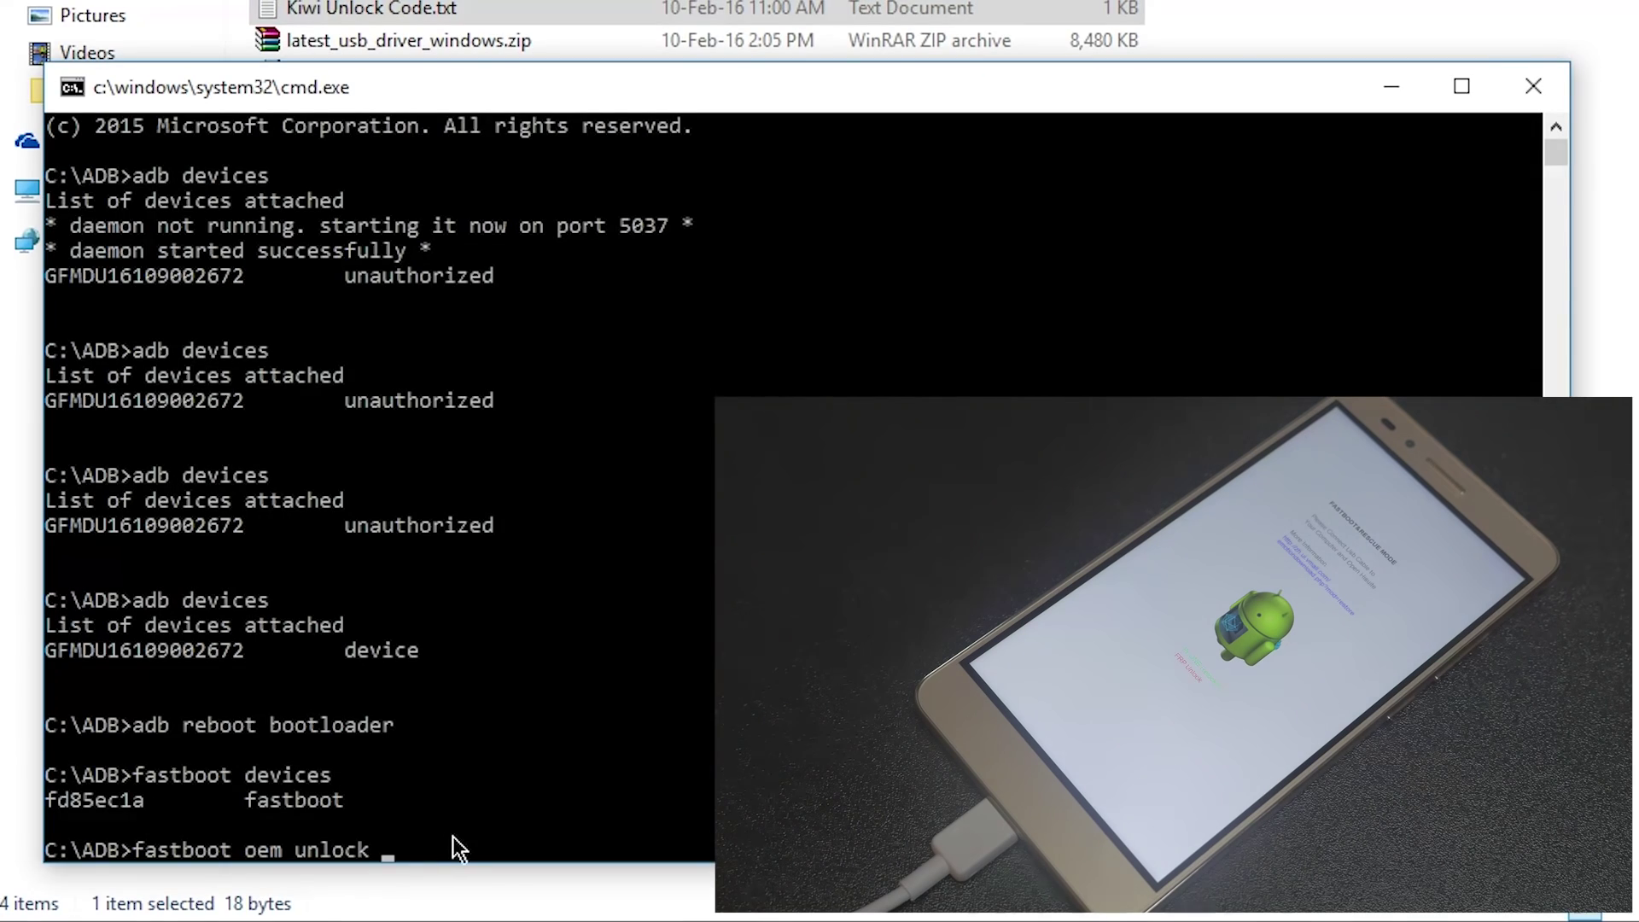
# Run fastboot oem unlock with the pasted code and highlight the 'Unlock success' message.
pyautogui.rightClick(455, 839)
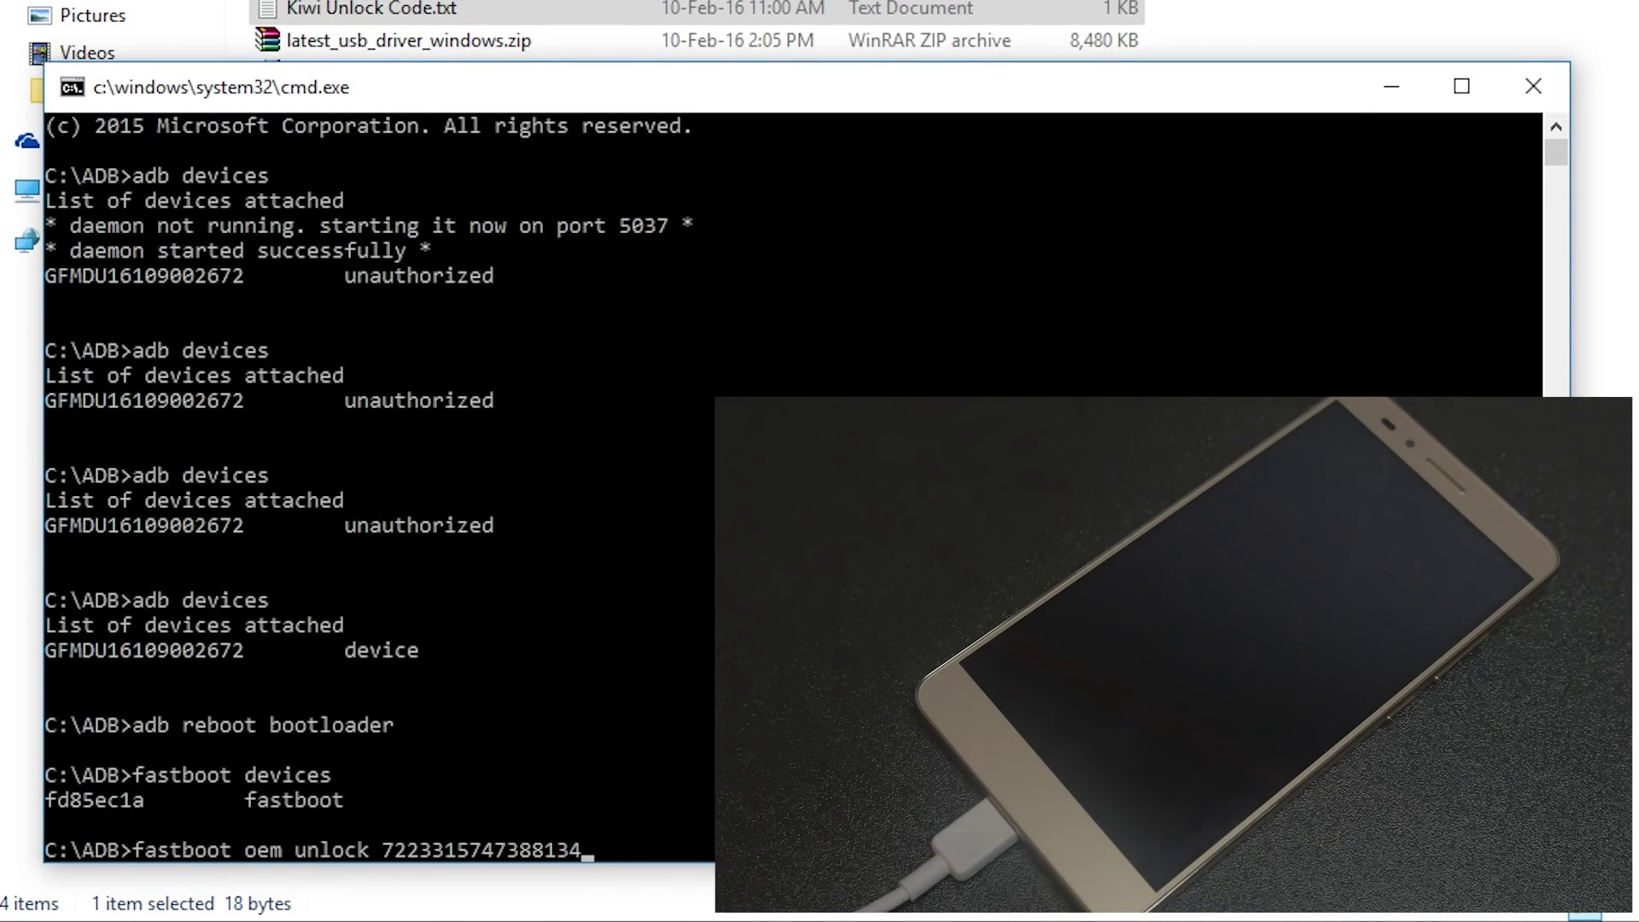
pyautogui.press('Return')
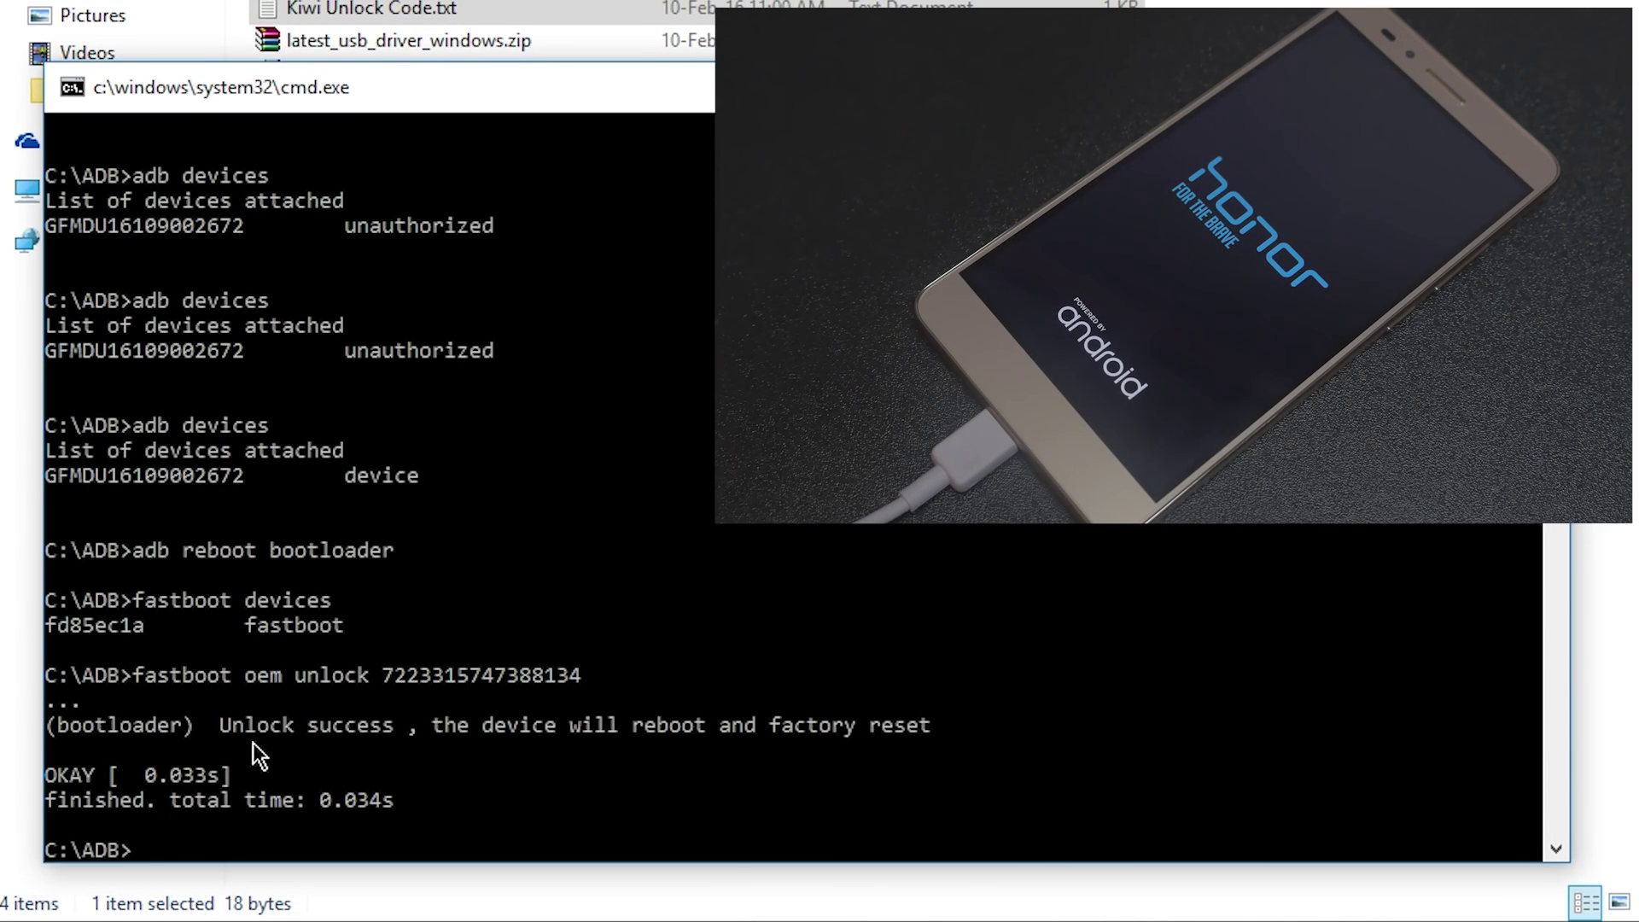
pyautogui.moveTo(215, 723); pyautogui.dragTo(386, 731)
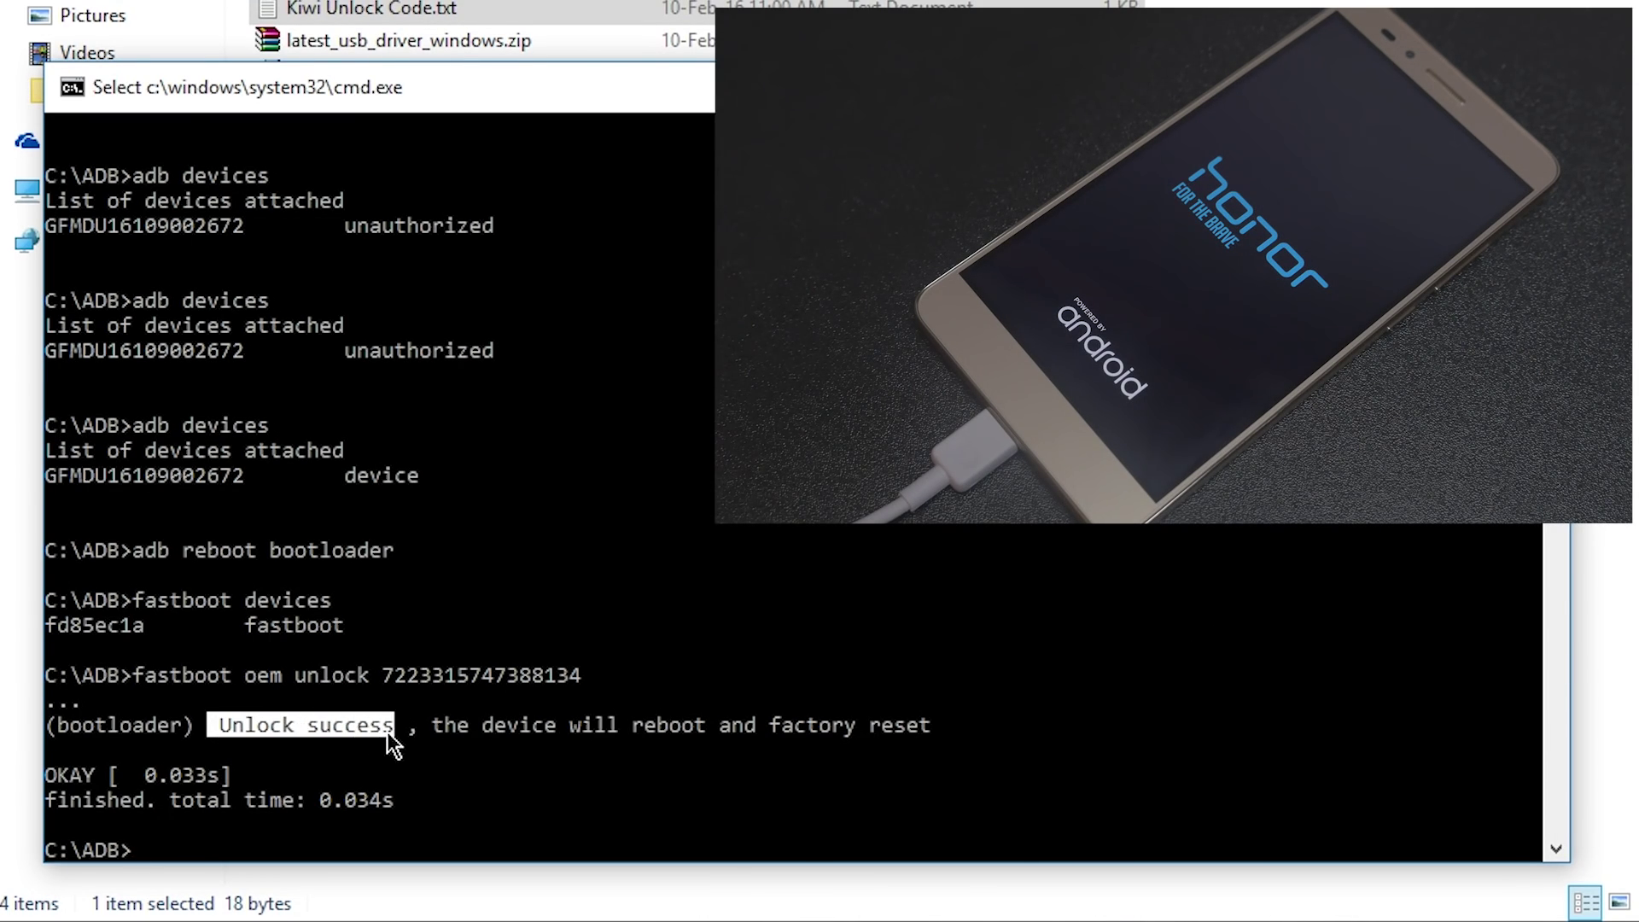